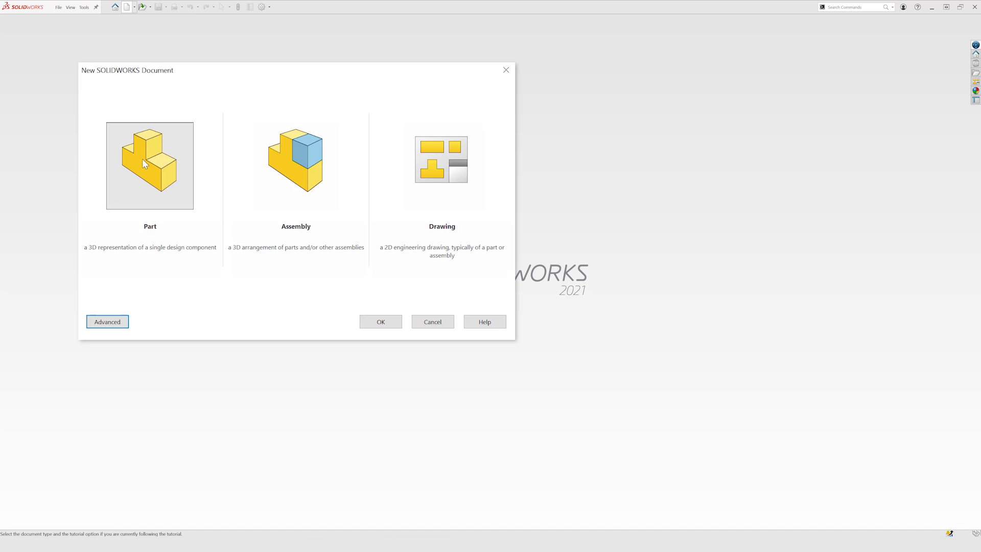
# Create a new part, open a sketch on the Top Plane, and choose Corner Rectangle
pyautogui.click(384, 321)
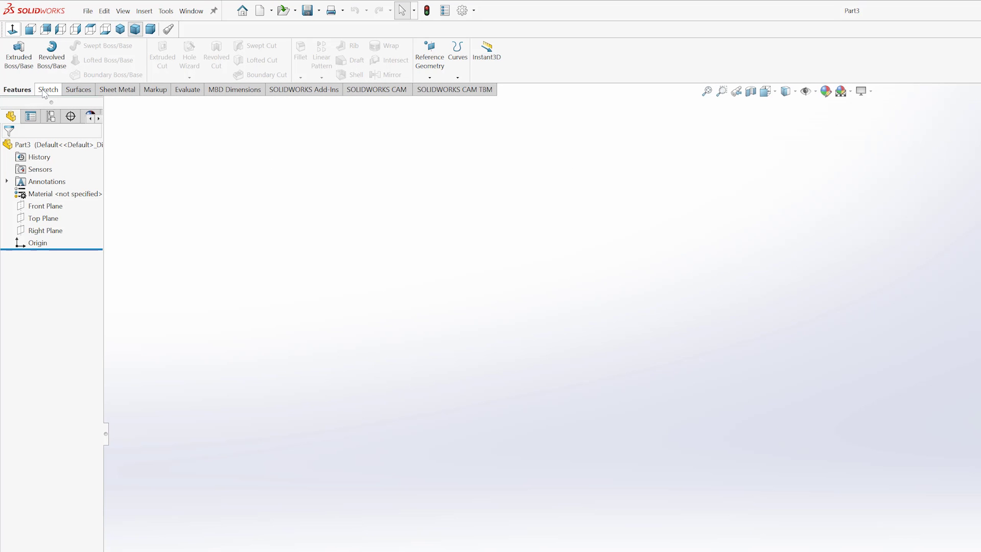
pyautogui.click(44, 91)
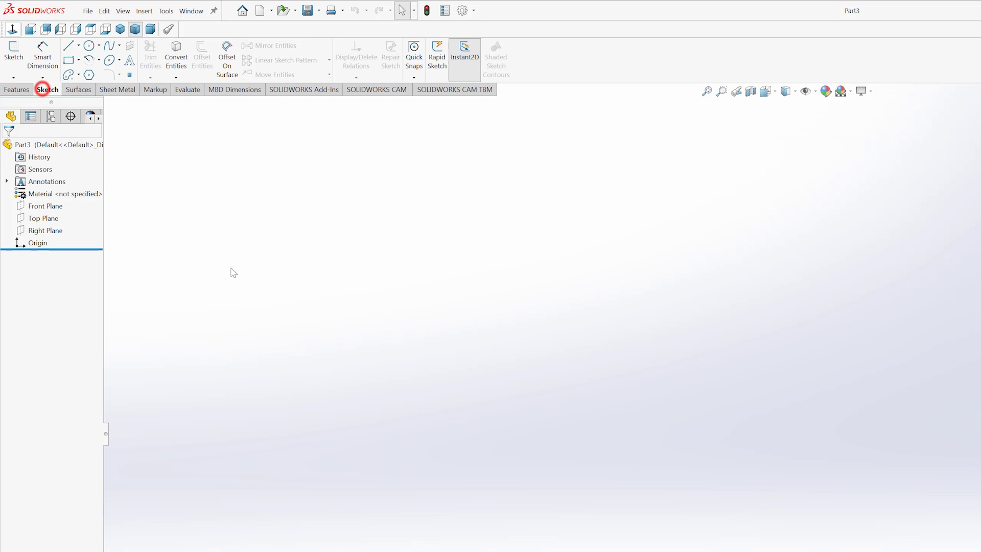
pyautogui.click(15, 50)
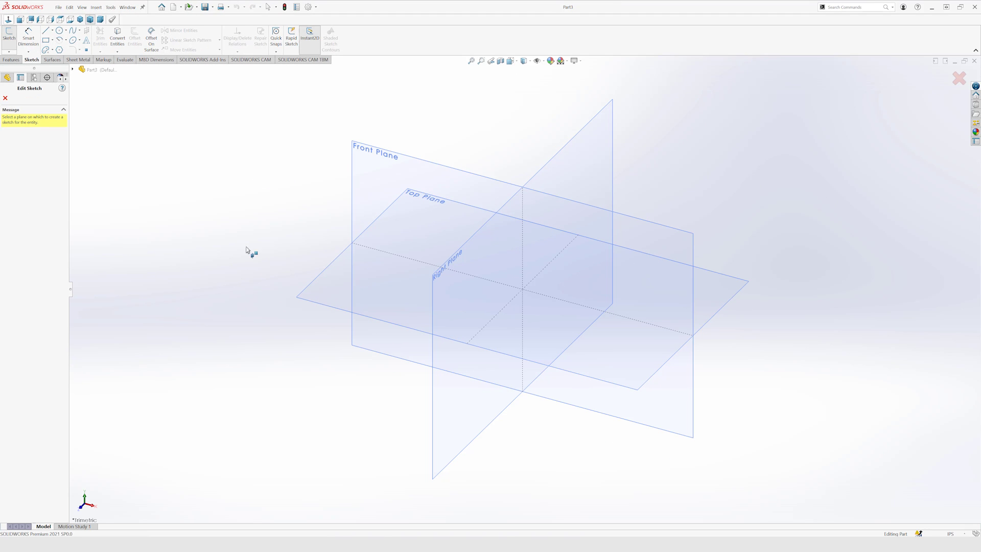
pyautogui.click(319, 291)
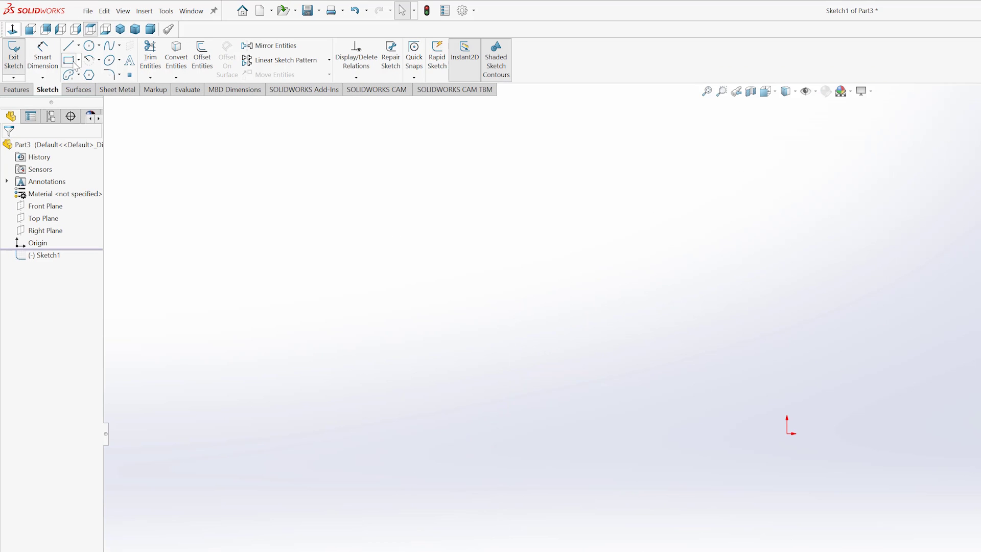
pyautogui.click(69, 61)
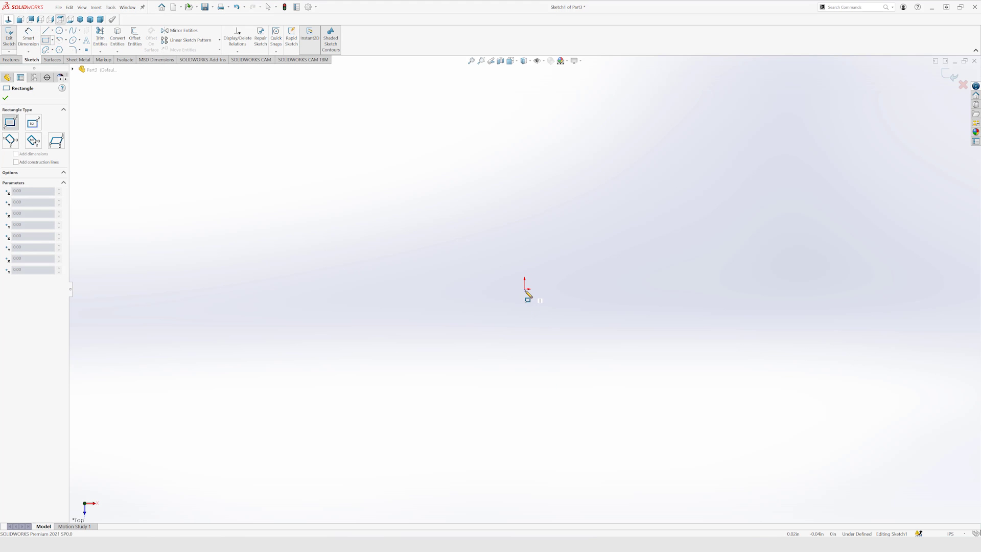
# Draw a 4.00 by 1.90 corner rectangle from the origin and zoom to fit
pyautogui.click(525, 290)
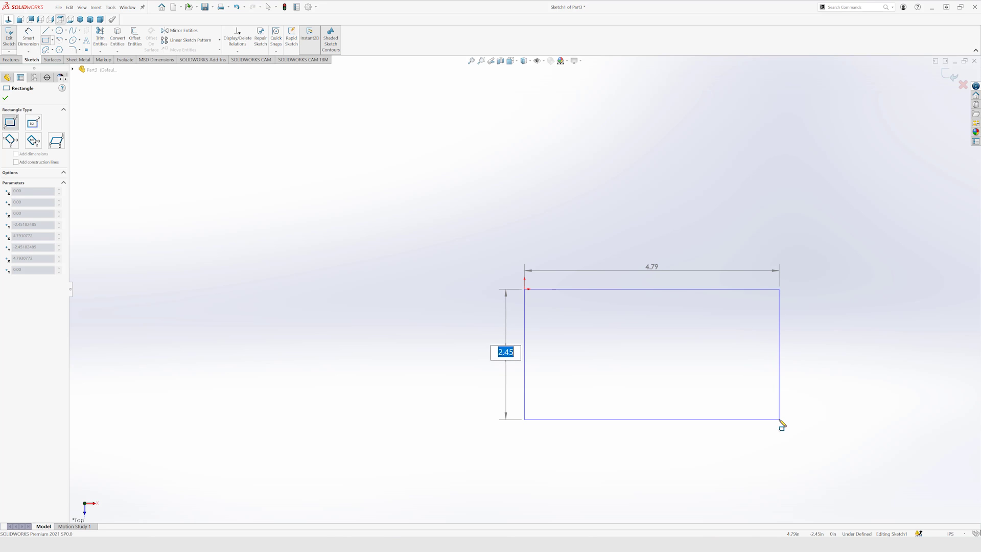
pyautogui.write('1.9')
pyautogui.press('Return')
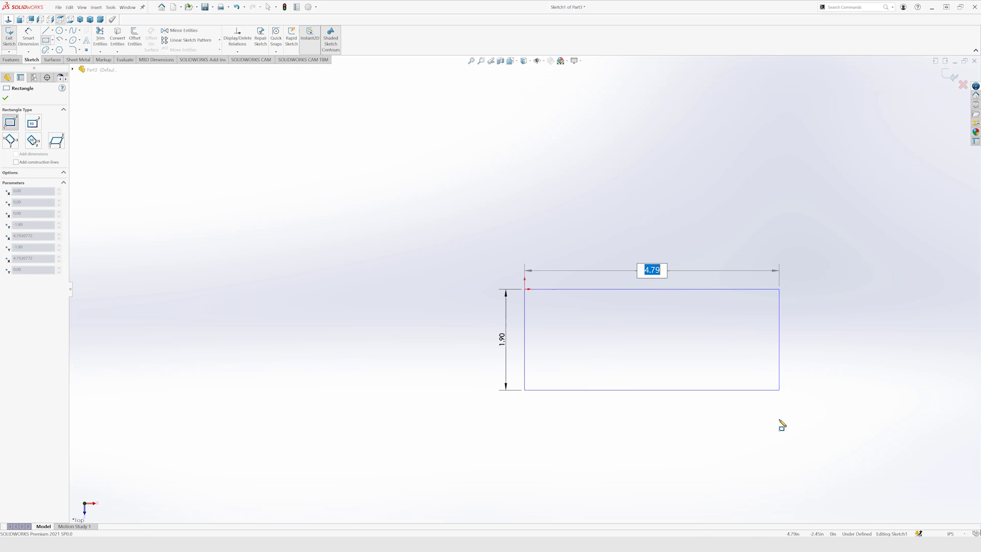
pyautogui.write('4')
pyautogui.press('Return')
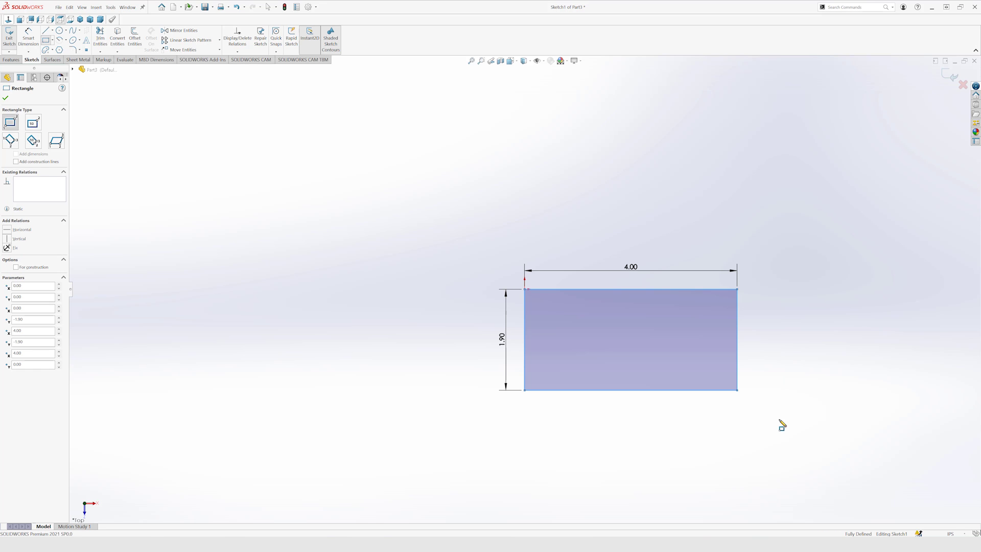
pyautogui.press('Escape')
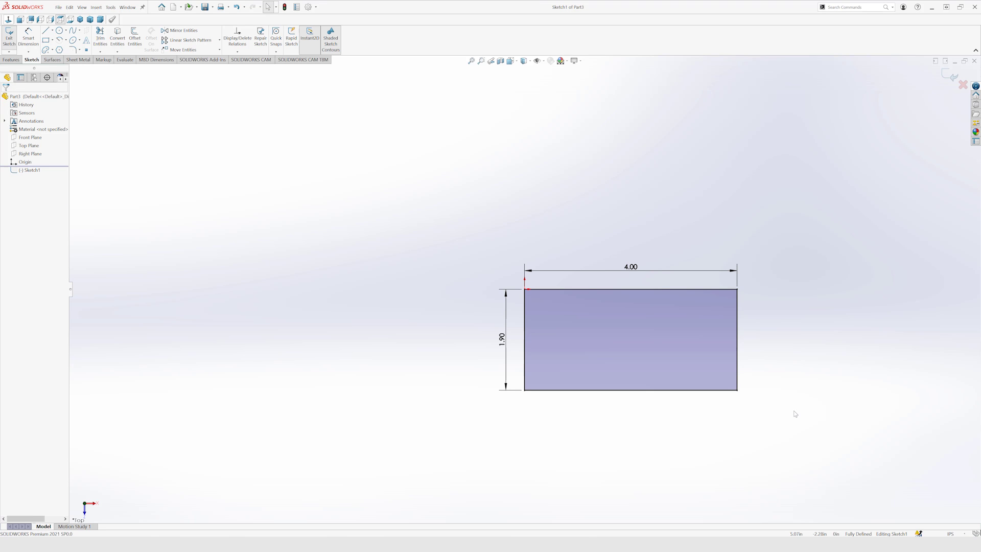
pyautogui.press('f')
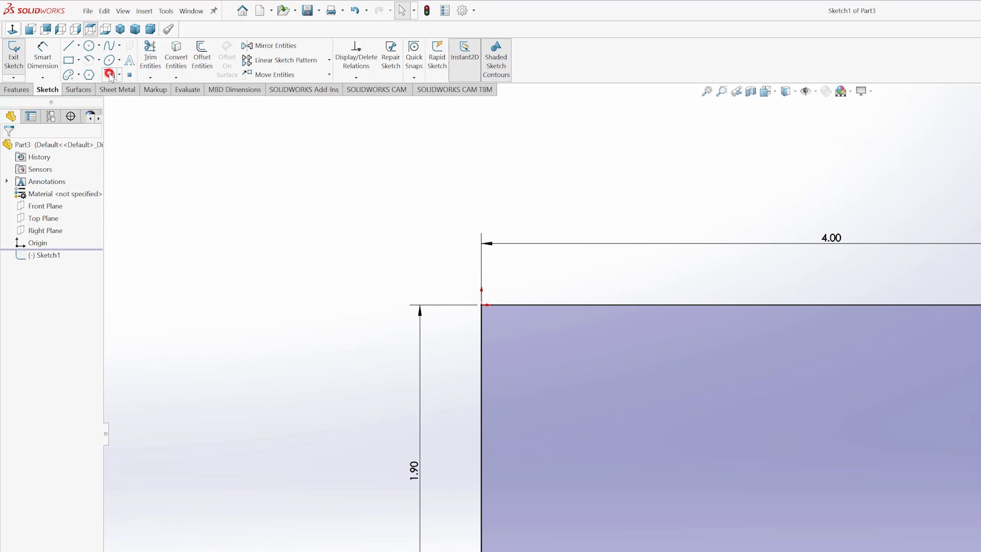
# Fillet all four rectangle corners with 0.01in radius and exit Sketch1
pyautogui.click(109, 75)
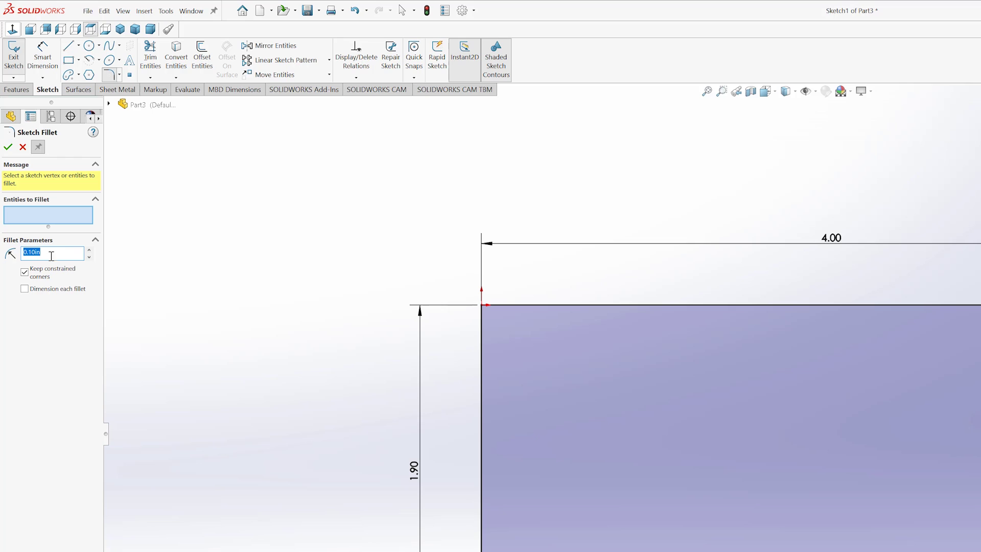
pyautogui.write('.')
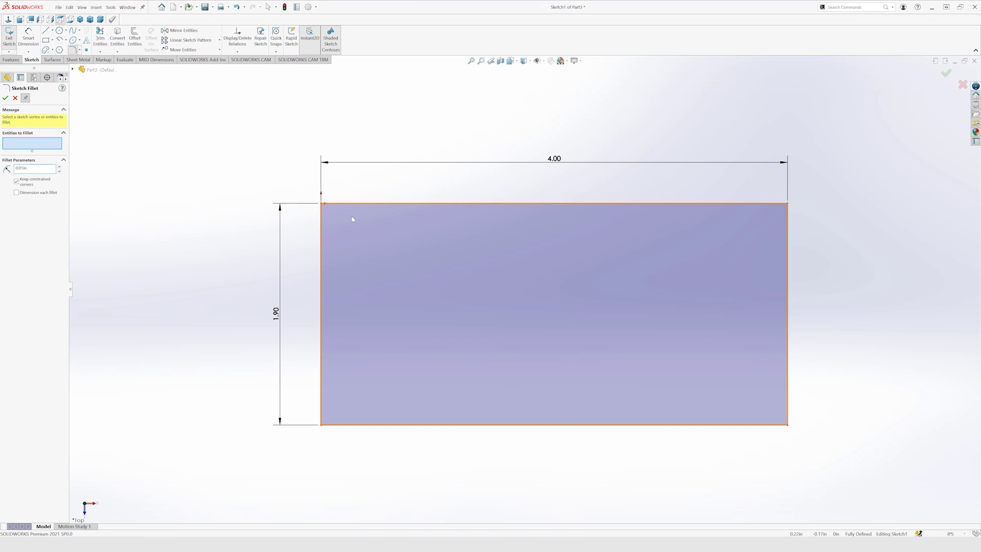
pyautogui.click(360, 204)
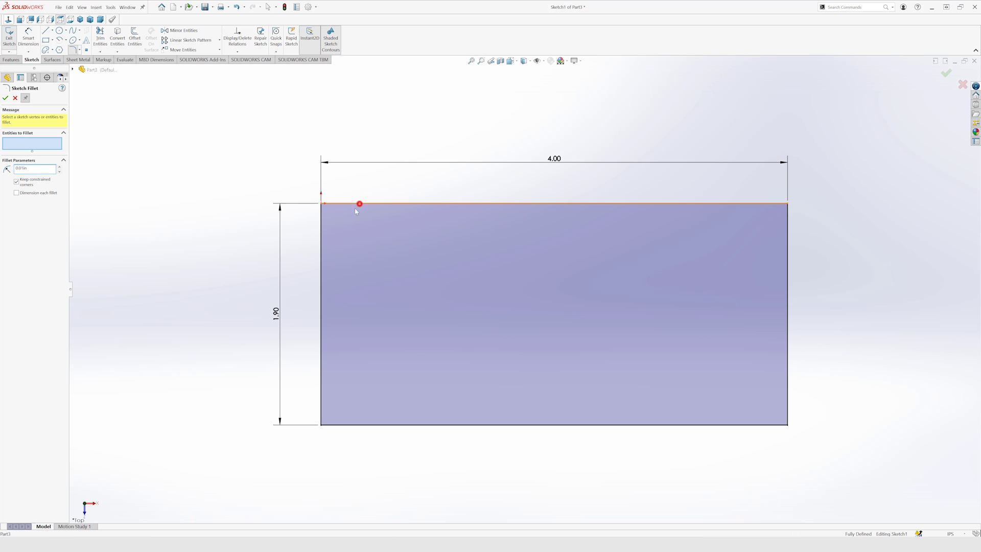
pyautogui.click(321, 221)
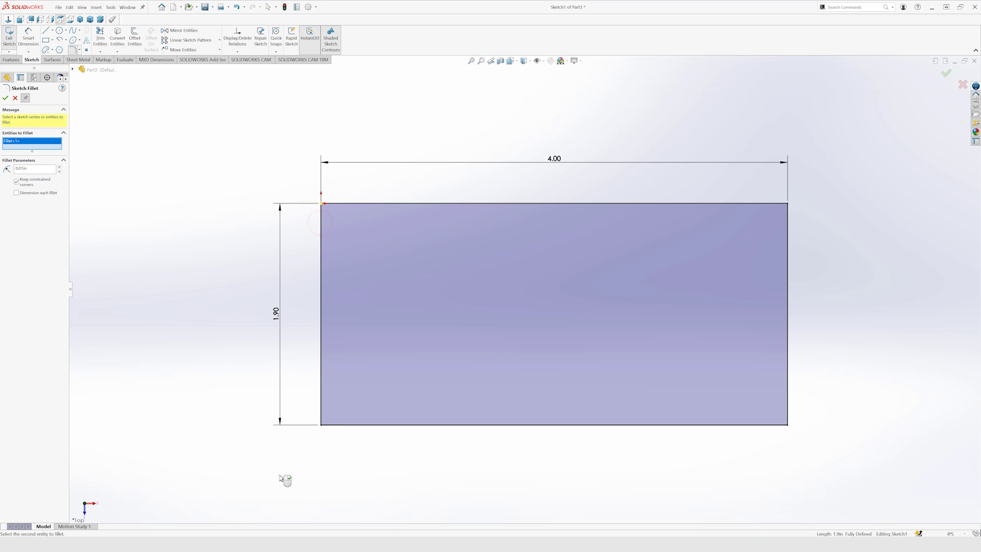
pyautogui.click(321, 426)
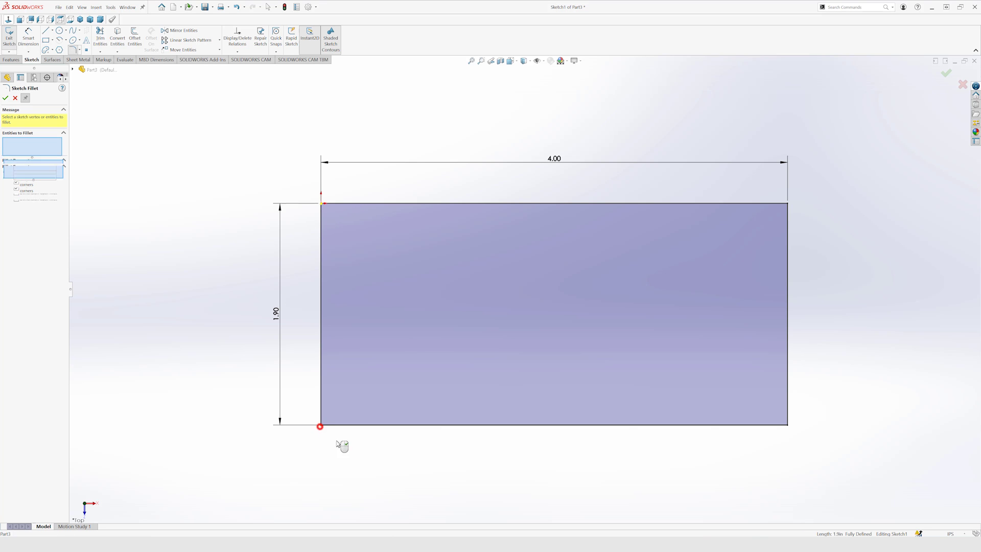
pyautogui.click(790, 423)
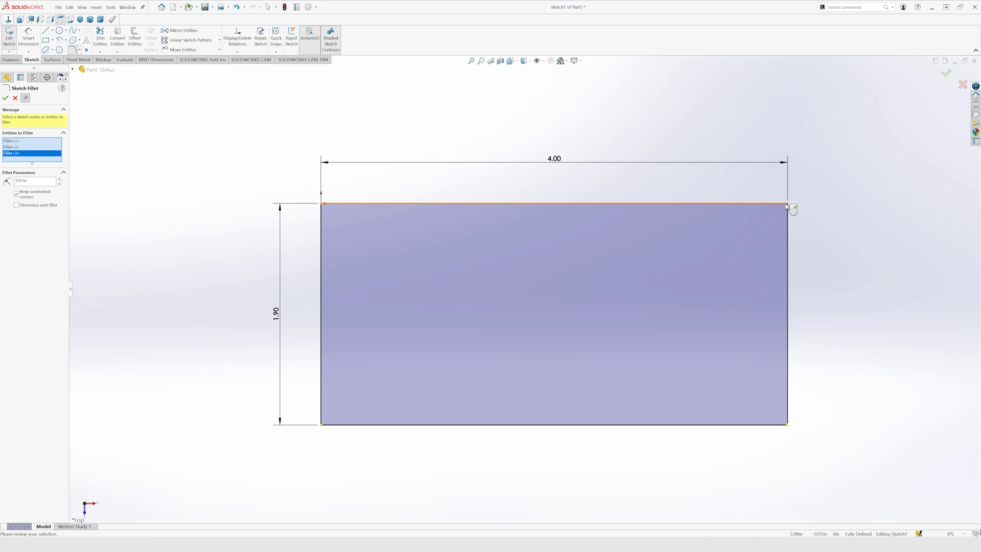
pyautogui.click(787, 204)
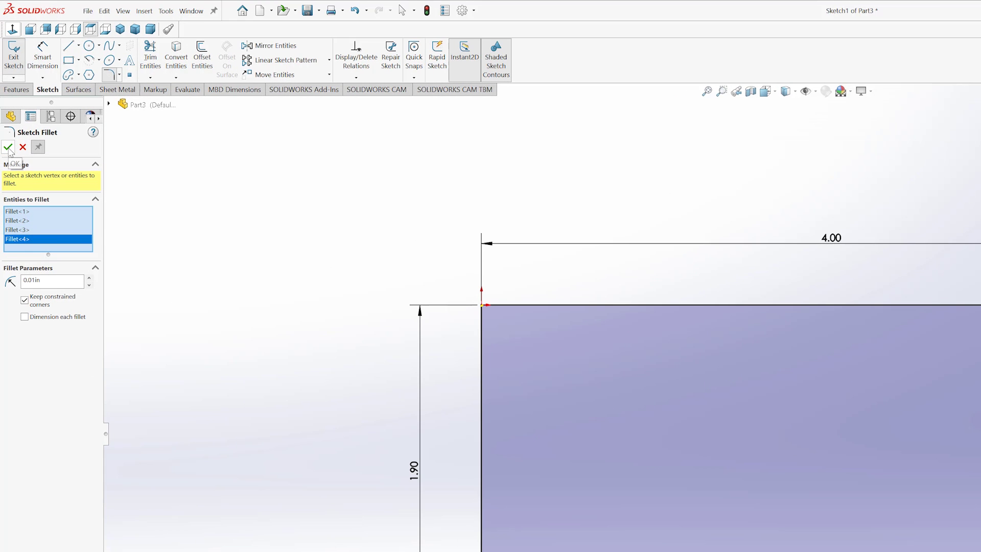
pyautogui.click(8, 147)
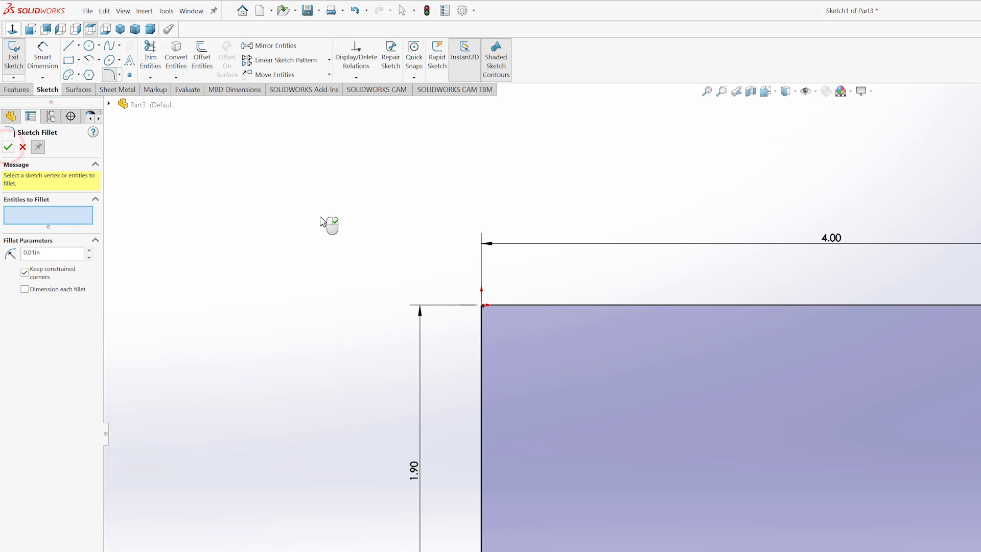
pyautogui.click(8, 147)
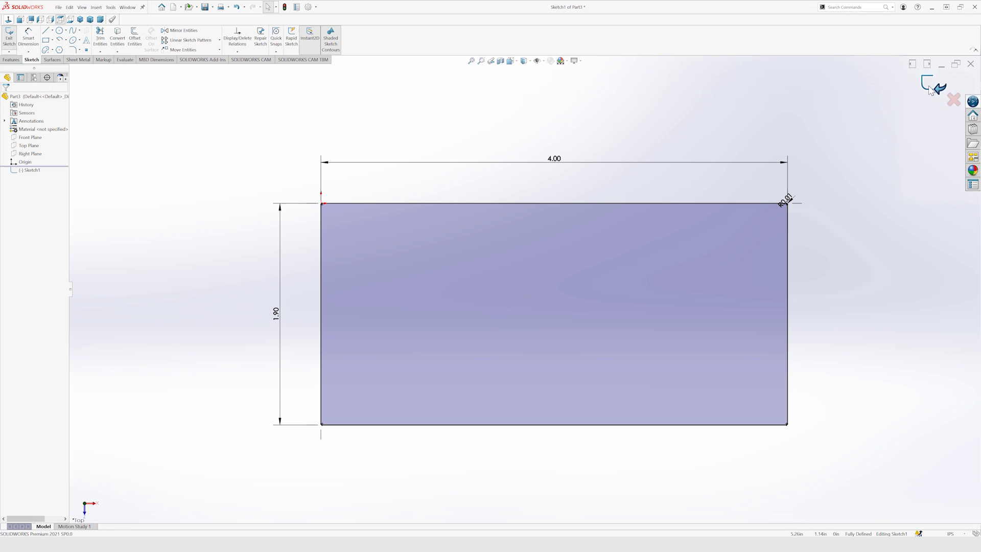
pyautogui.click(928, 88)
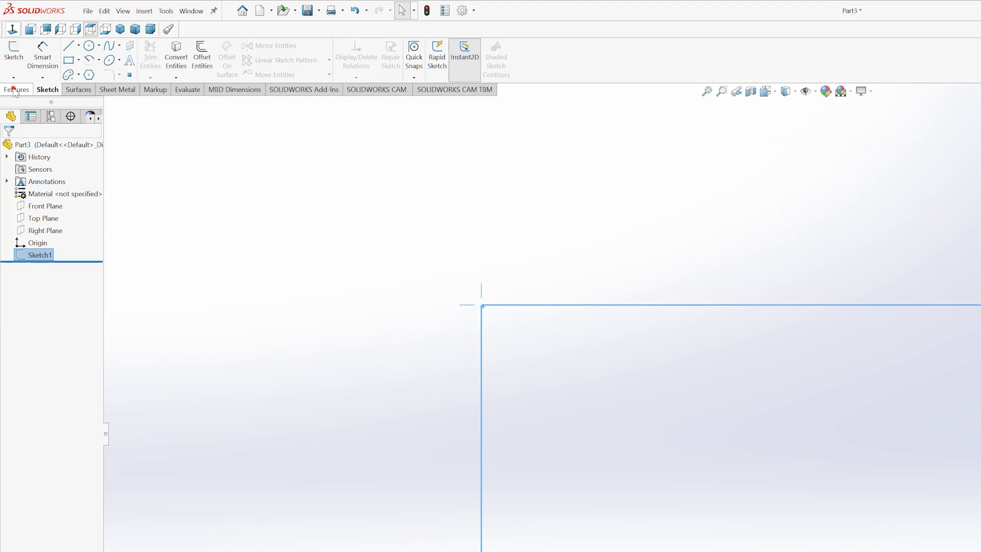
# Extrude Sketch1 0.750in in the reversed direction to create Boss-Extrude1
pyautogui.click(13, 90)
pyautogui.click(19, 47)
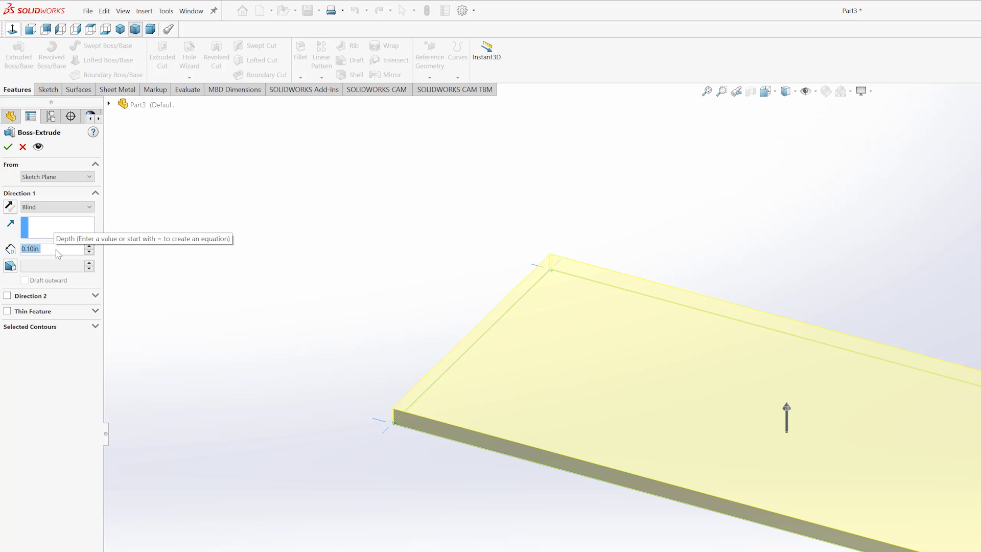
pyautogui.write('.750')
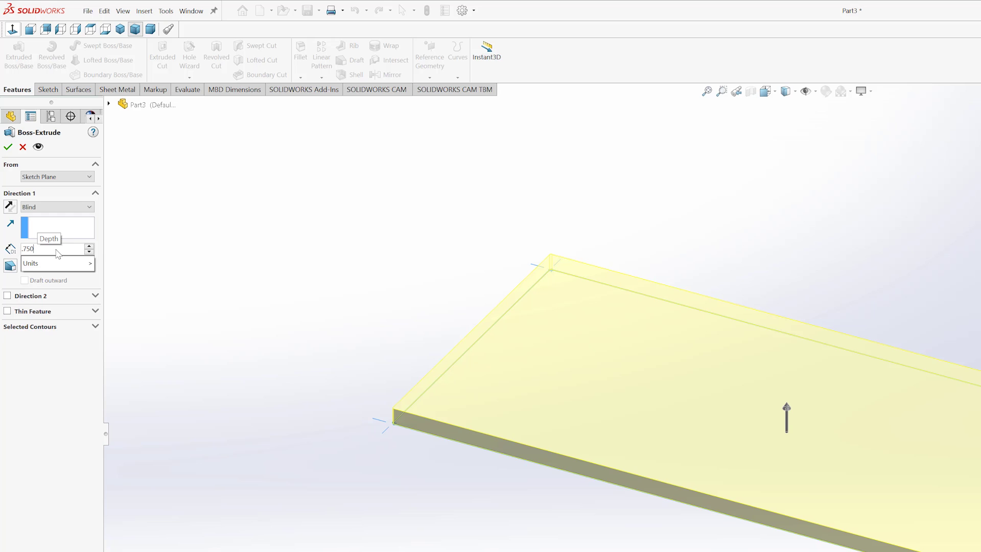
pyautogui.press('Return')
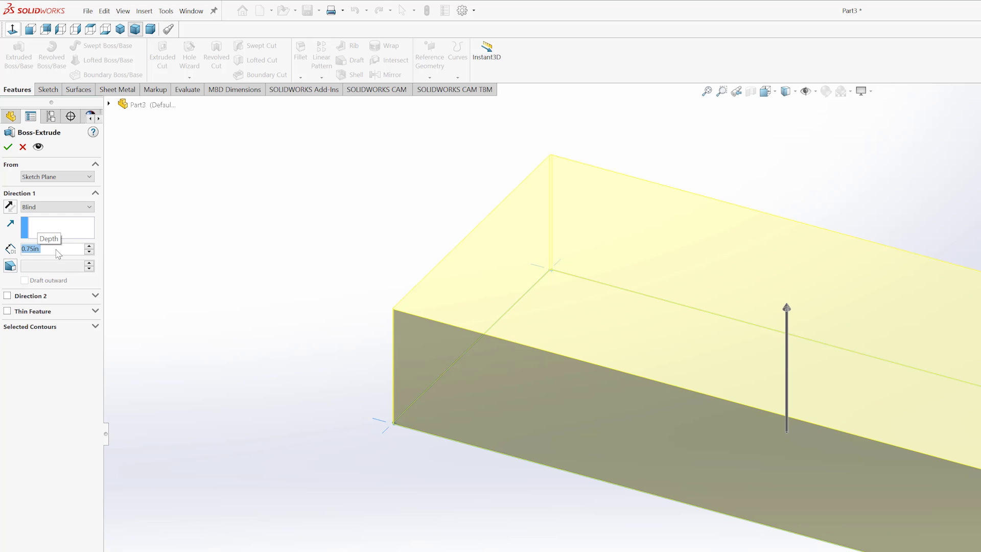
pyautogui.click(10, 207)
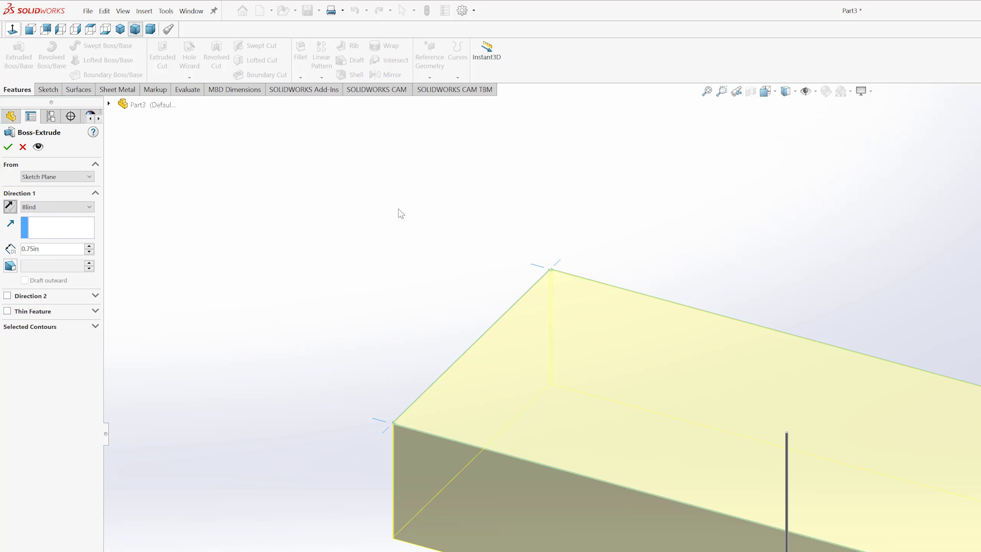
pyautogui.click(7, 147)
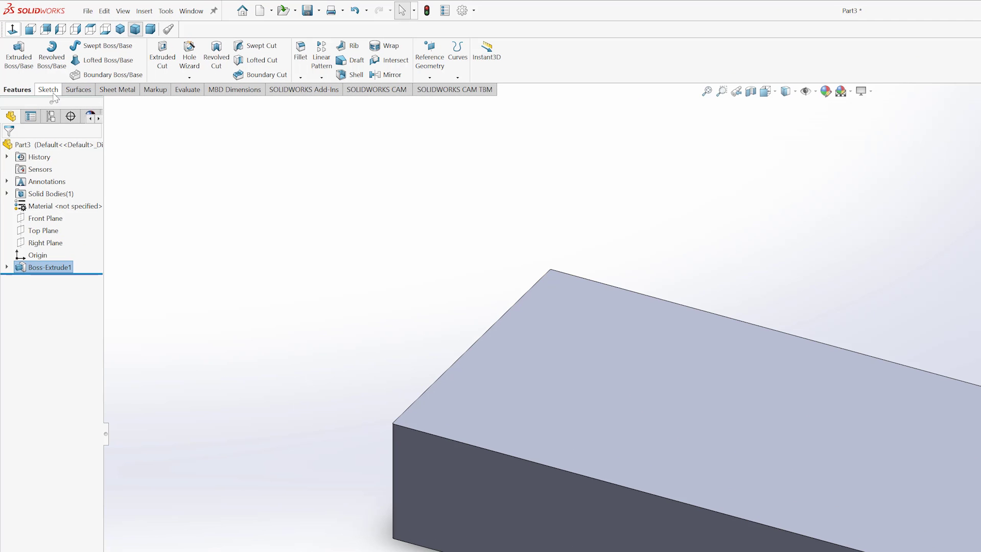
pyautogui.click(50, 89)
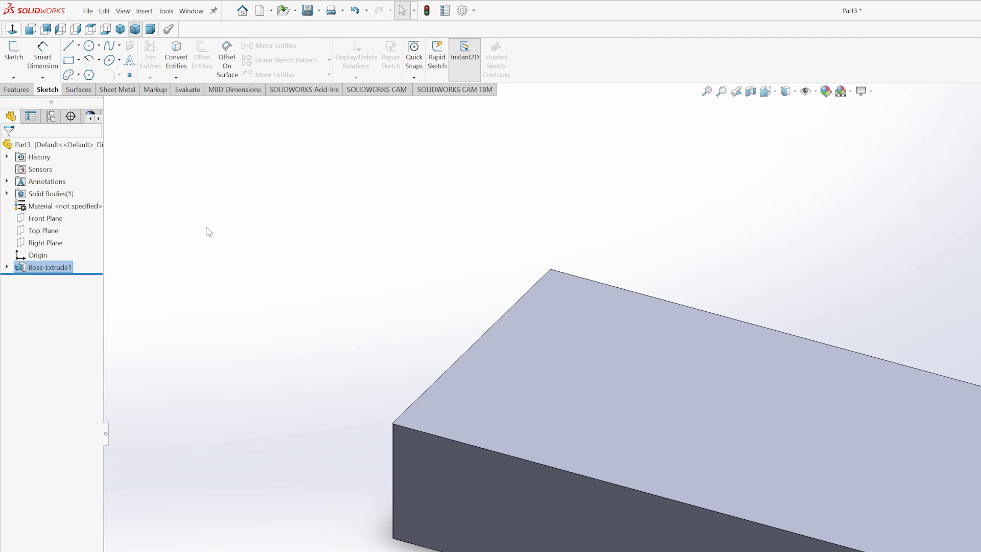
# Start a sketch on the block's top face and place seven hole-location points
pyautogui.click(12, 49)
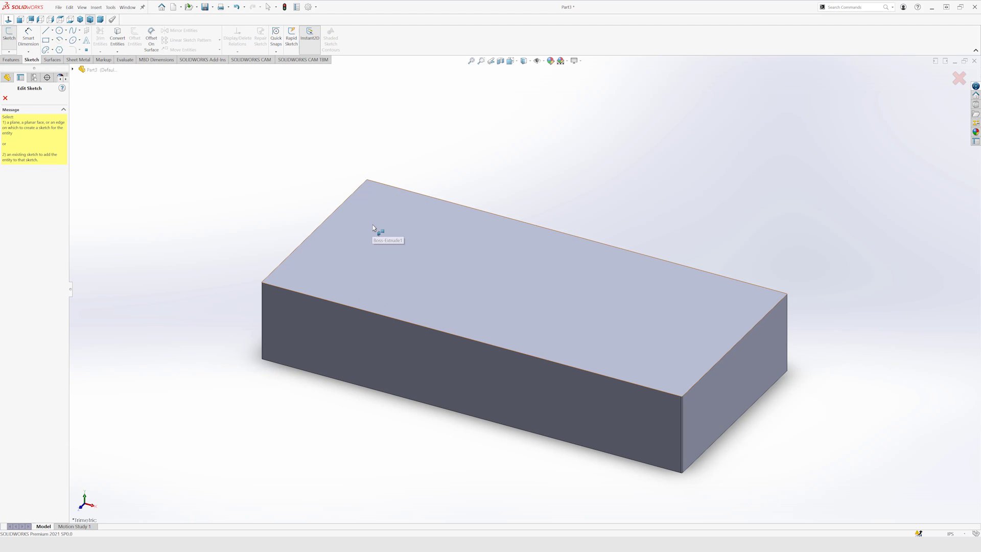
pyautogui.click(372, 227)
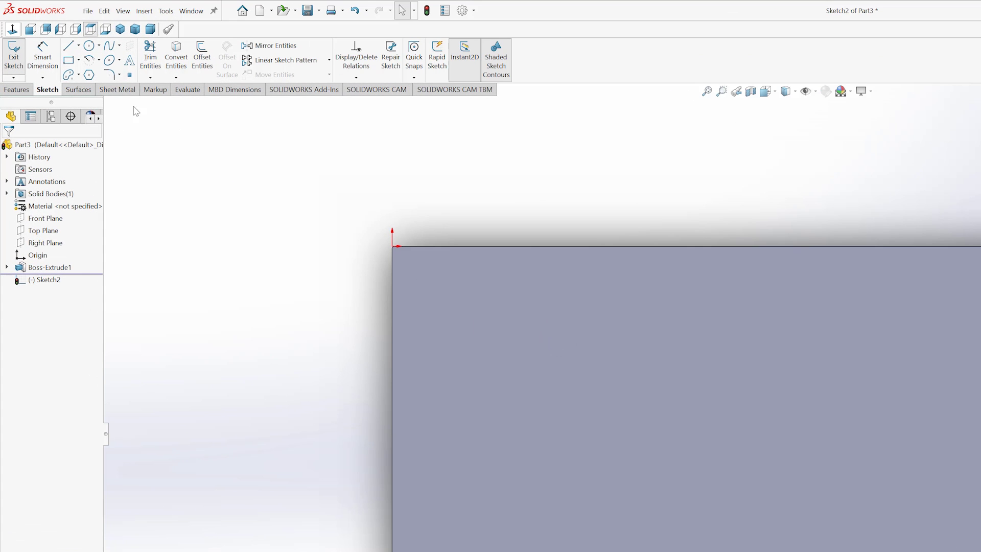
pyautogui.click(129, 76)
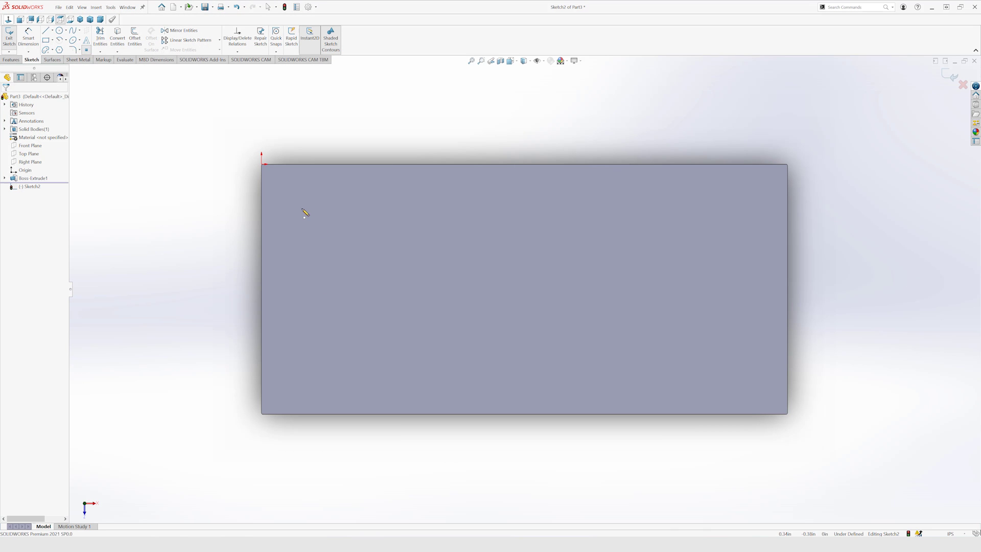
pyautogui.click(301, 206)
pyautogui.click(406, 244)
pyautogui.click(526, 298)
pyautogui.click(650, 244)
pyautogui.click(751, 187)
pyautogui.click(743, 359)
pyautogui.click(301, 376)
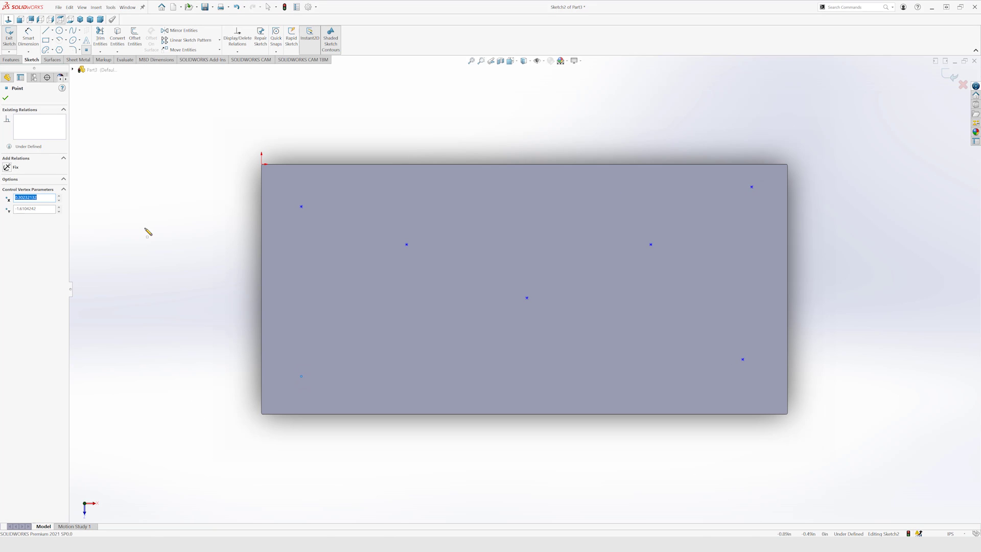
pyautogui.press('Escape')
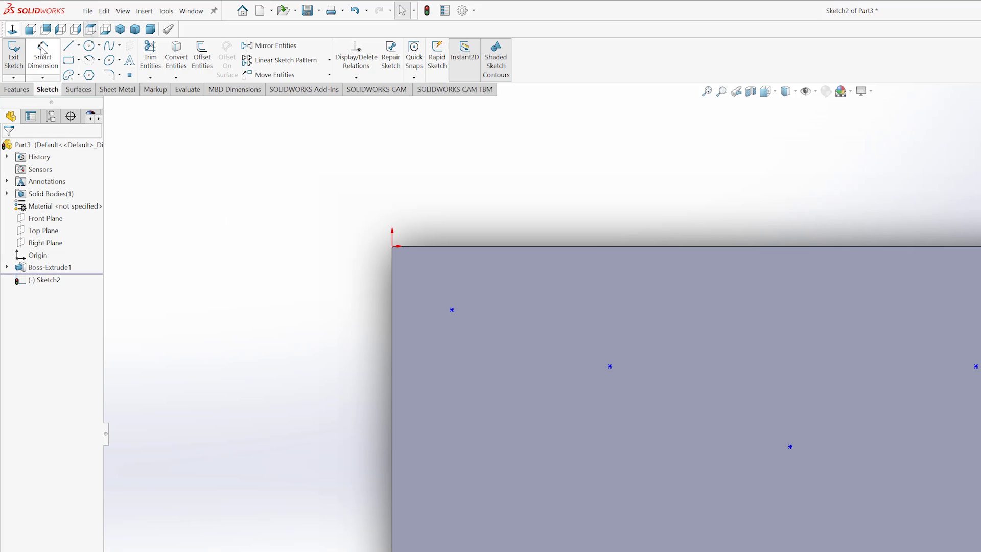
# Dimension the upper-left and left-of-centre points 0.15 and 1.15 from the left edge
pyautogui.click(43, 50)
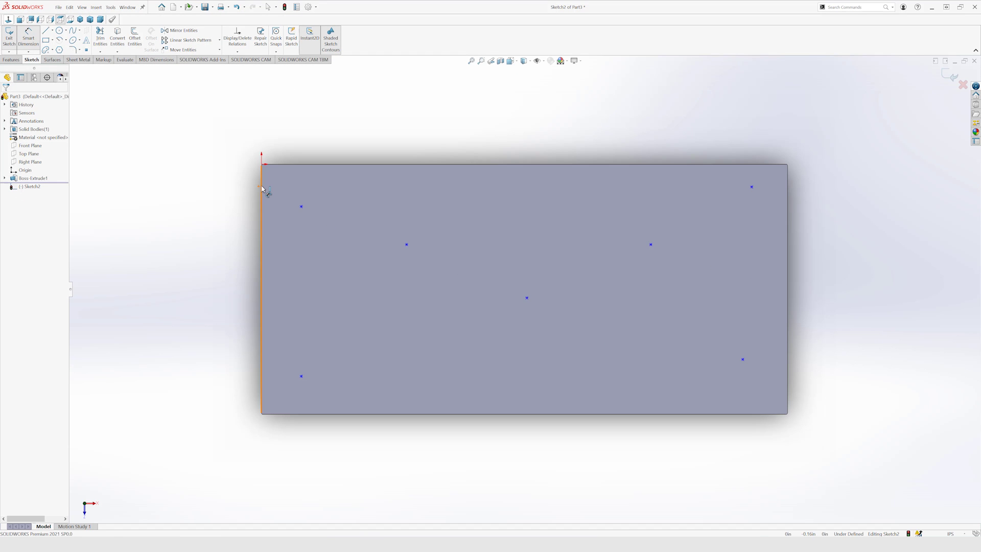
pyautogui.click(287, 205)
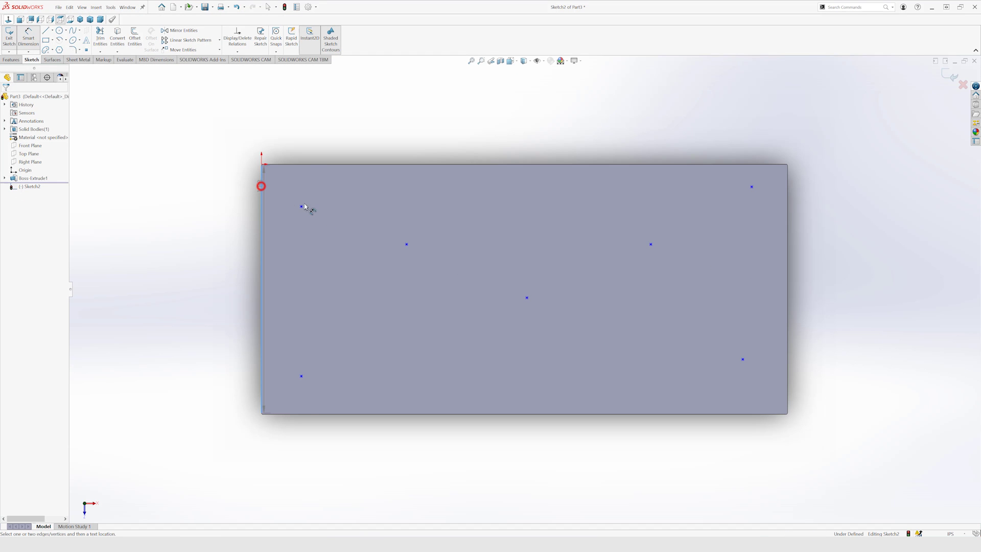
pyautogui.click(302, 206)
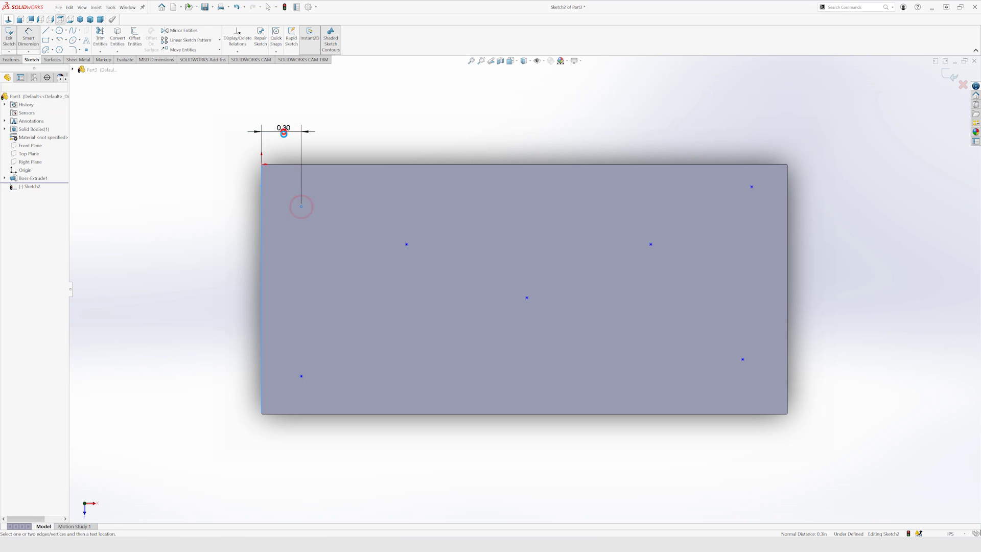
pyautogui.click(284, 132)
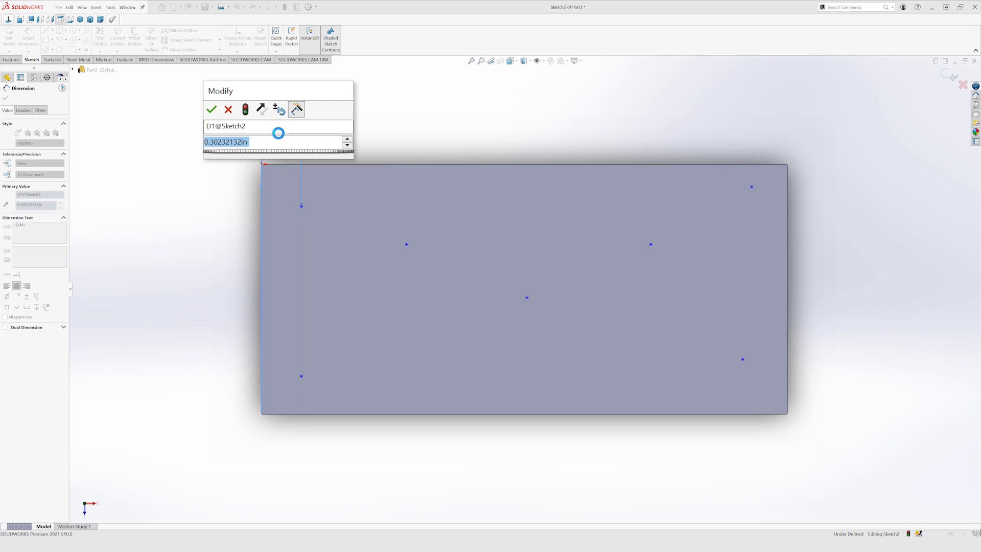
pyautogui.write('.15')
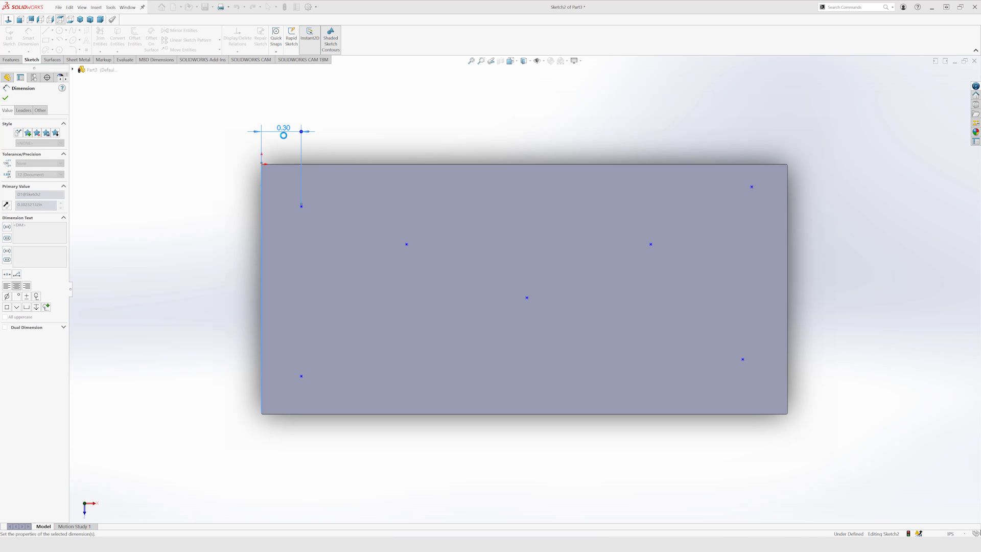
pyautogui.click(261, 224)
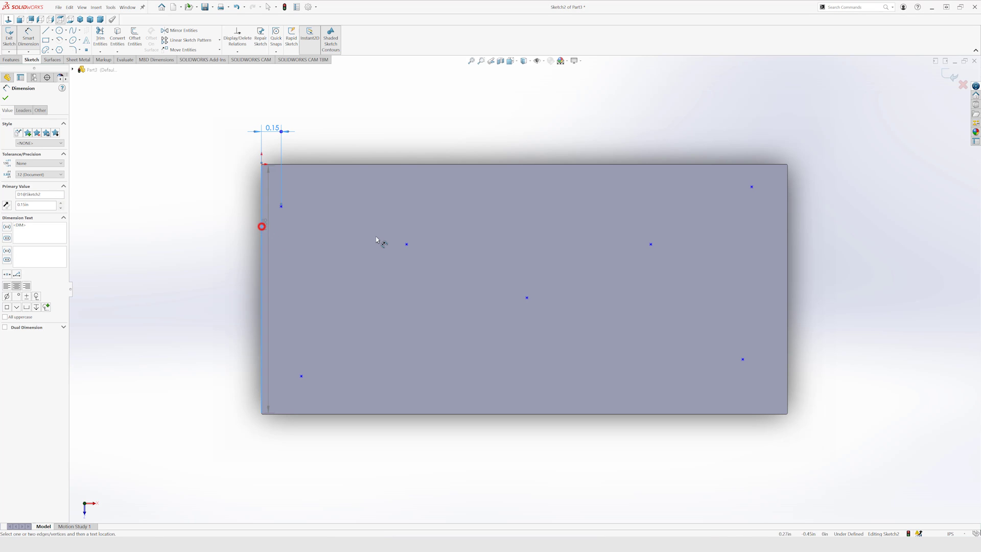
pyautogui.click(405, 244)
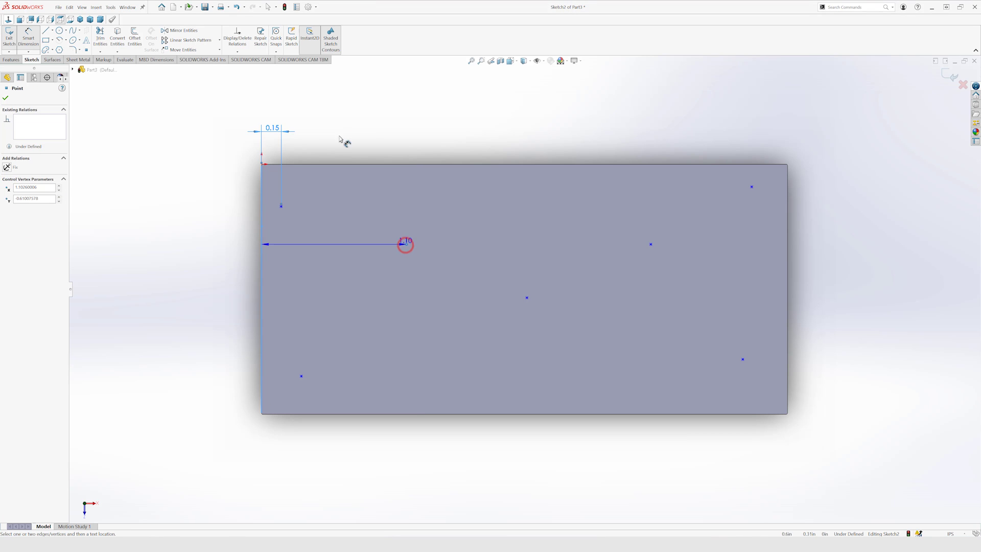
pyautogui.click(333, 121)
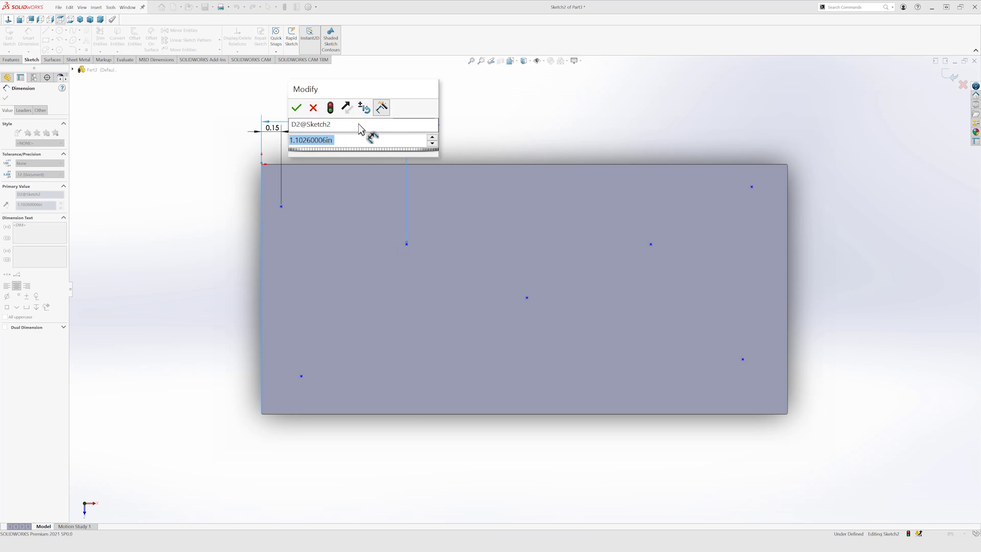
pyautogui.write('1.15')
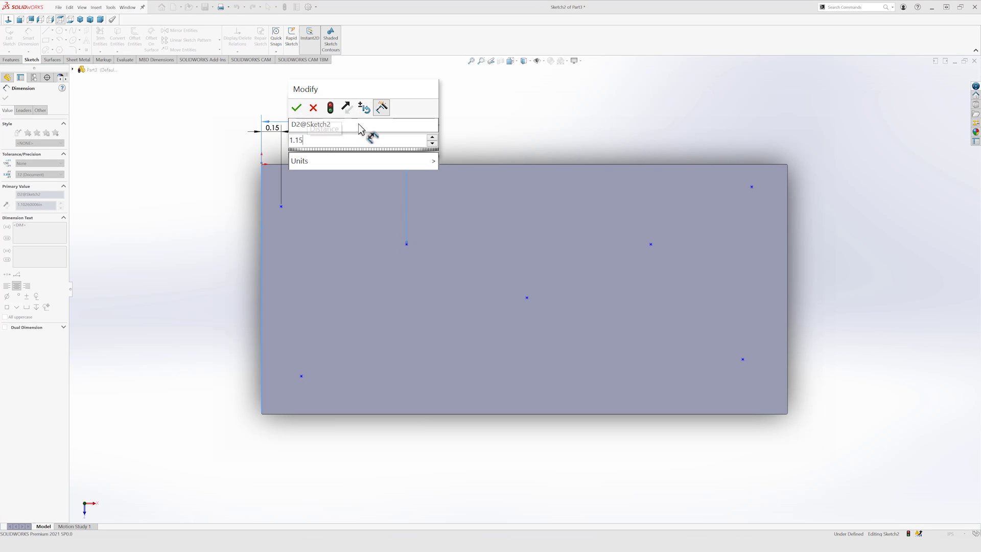
pyautogui.press('Return')
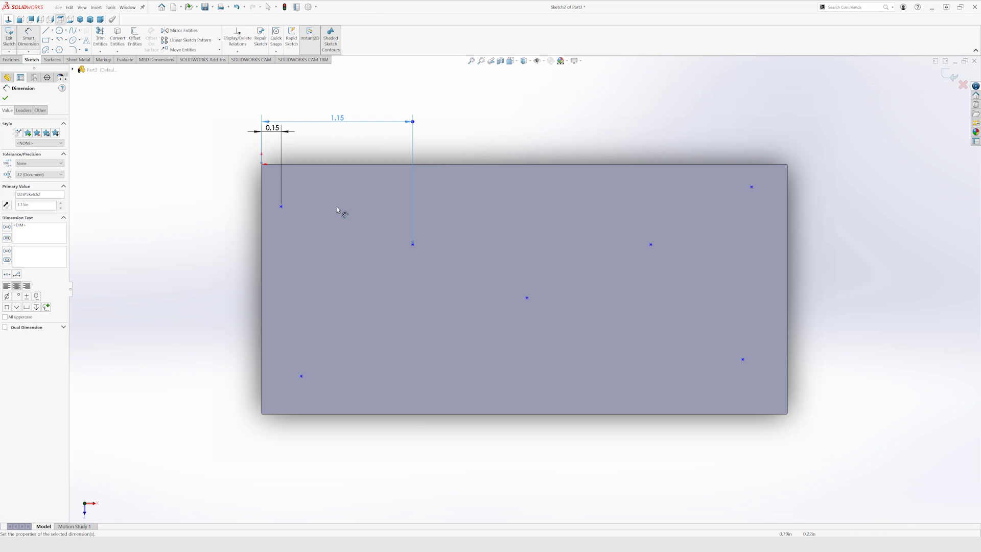
# Dimension the centre and right-of-centre points 2.00 and 2.85 from the left edge
pyautogui.click(261, 240)
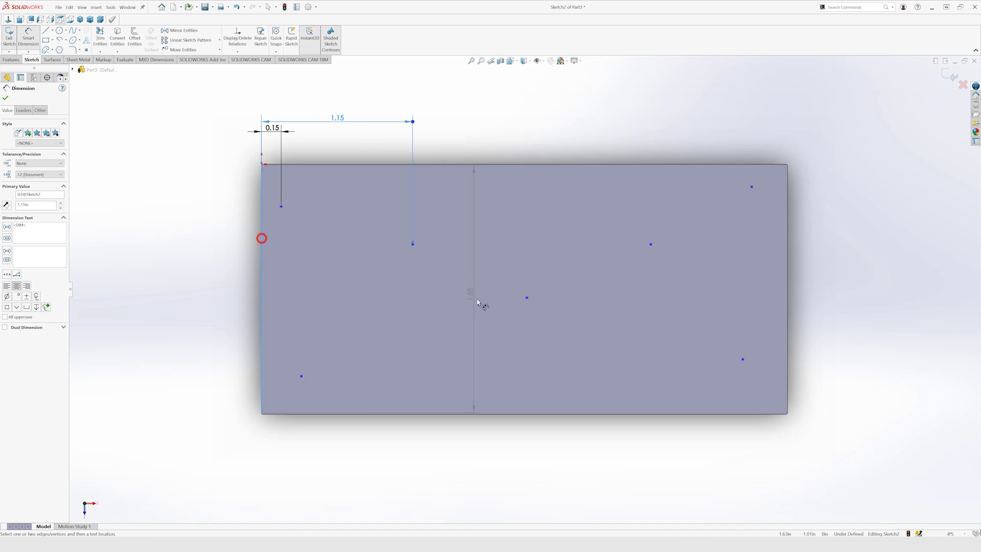
pyautogui.click(526, 299)
pyautogui.click(437, 101)
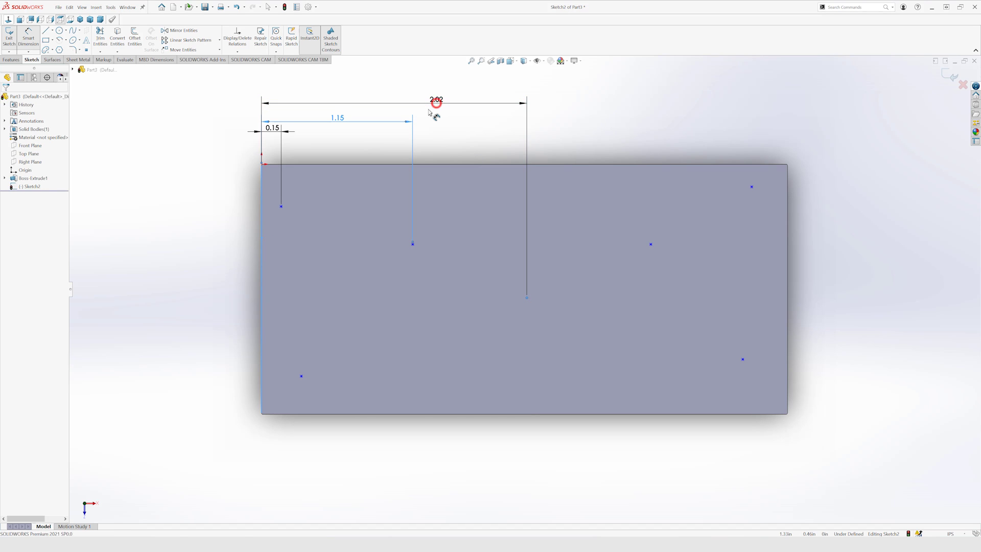
pyautogui.write('2')
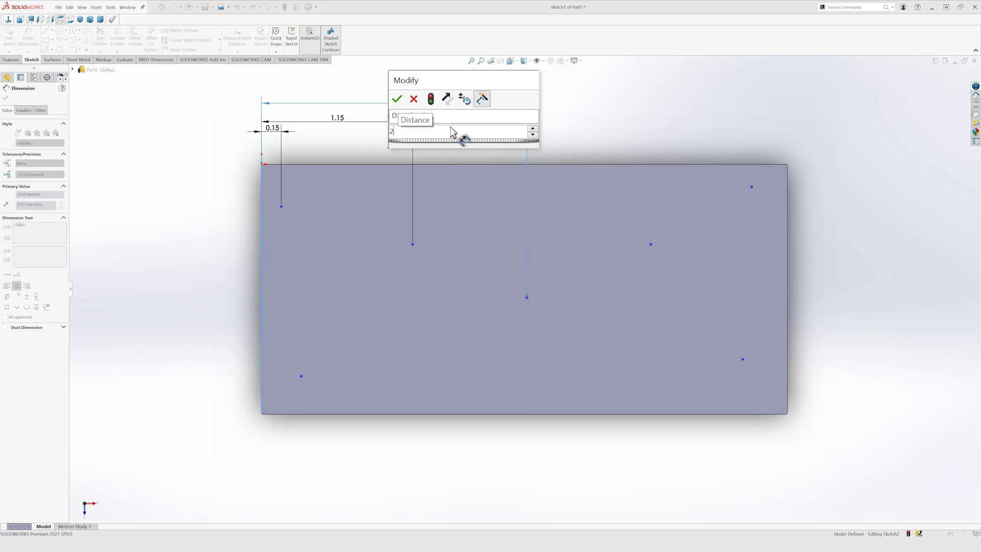
pyautogui.press('Return')
pyautogui.click(260, 241)
pyautogui.click(651, 244)
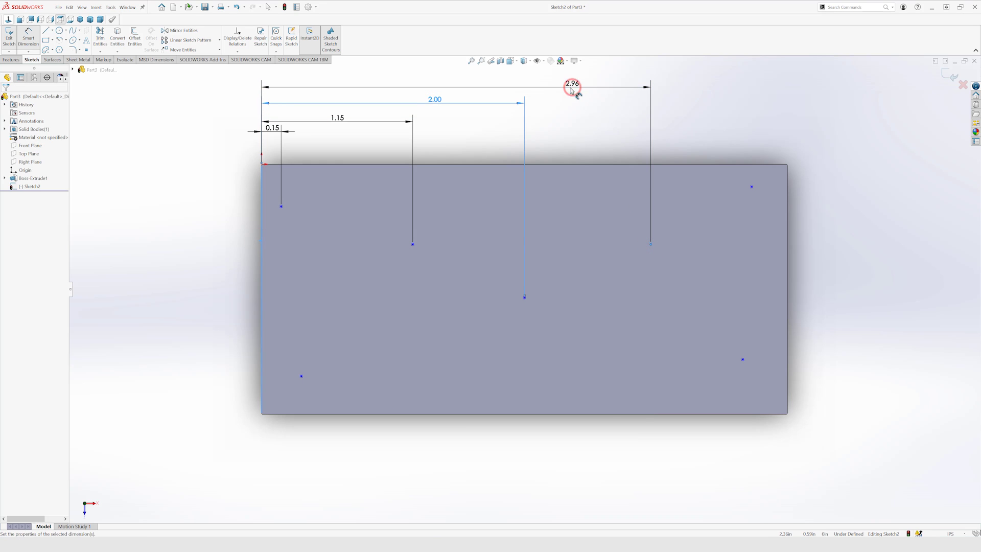
pyautogui.click(571, 87)
pyautogui.write('2.85')
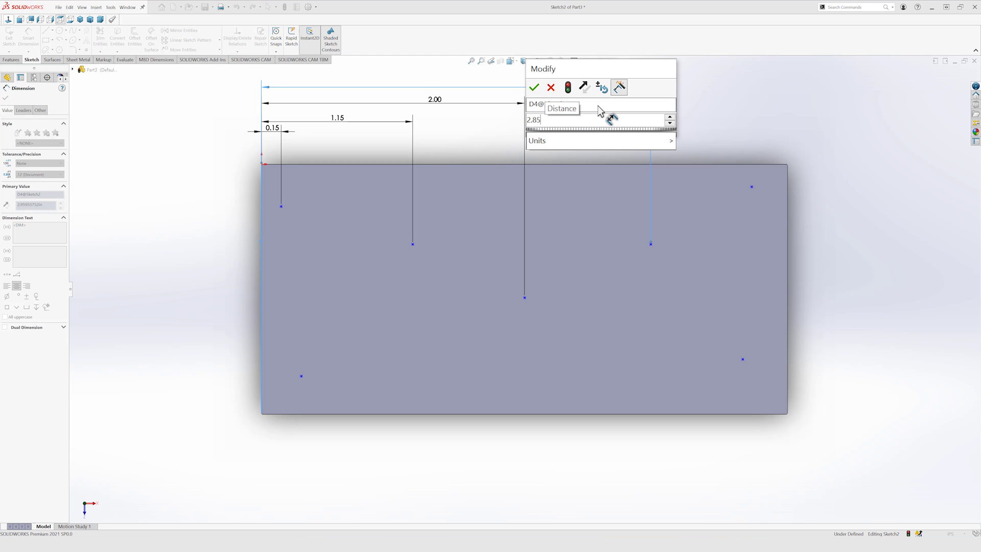
pyautogui.press('Return')
# Dimension the upper-right point 3.85 from the left edge
pyautogui.click(263, 193)
pyautogui.click(752, 187)
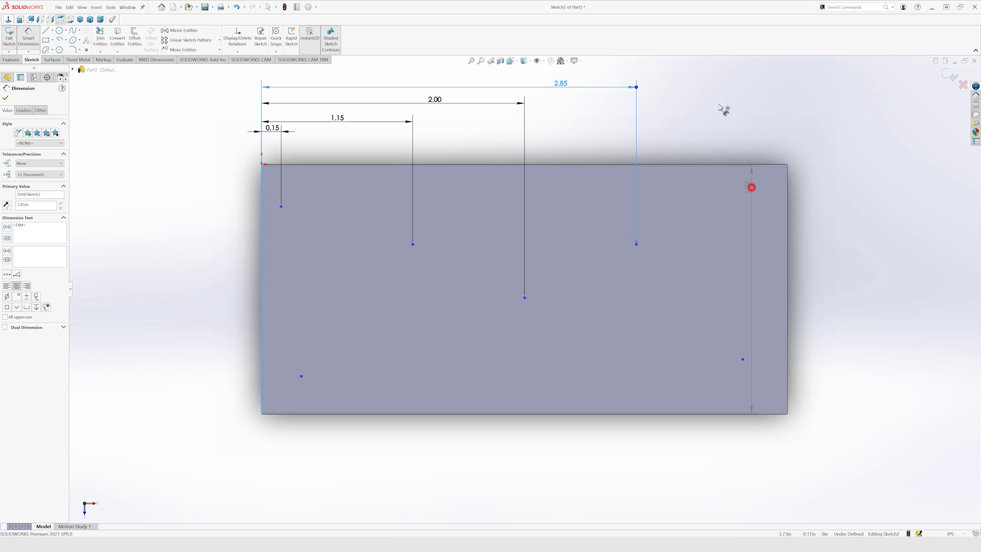
pyautogui.click(694, 78)
pyautogui.write('3.85')
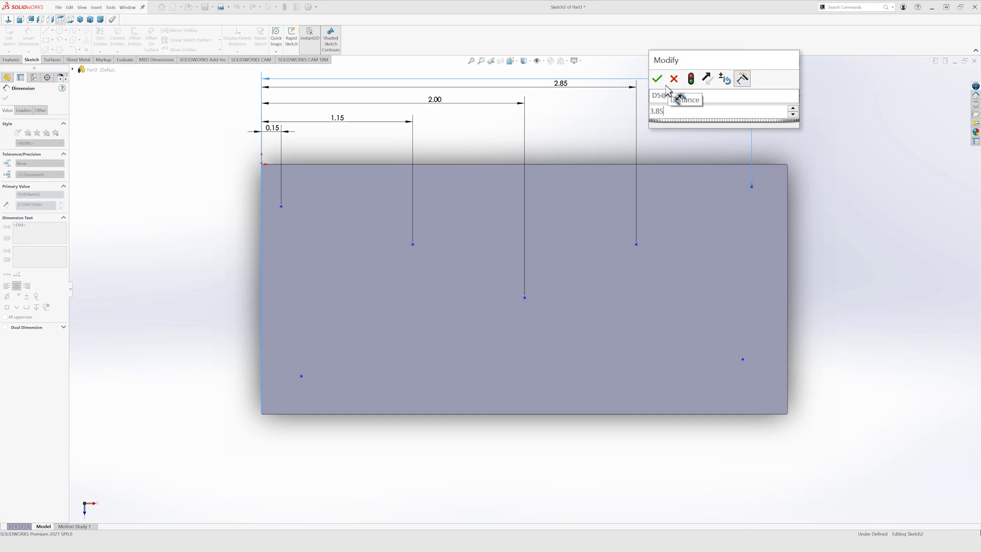
pyautogui.click(662, 76)
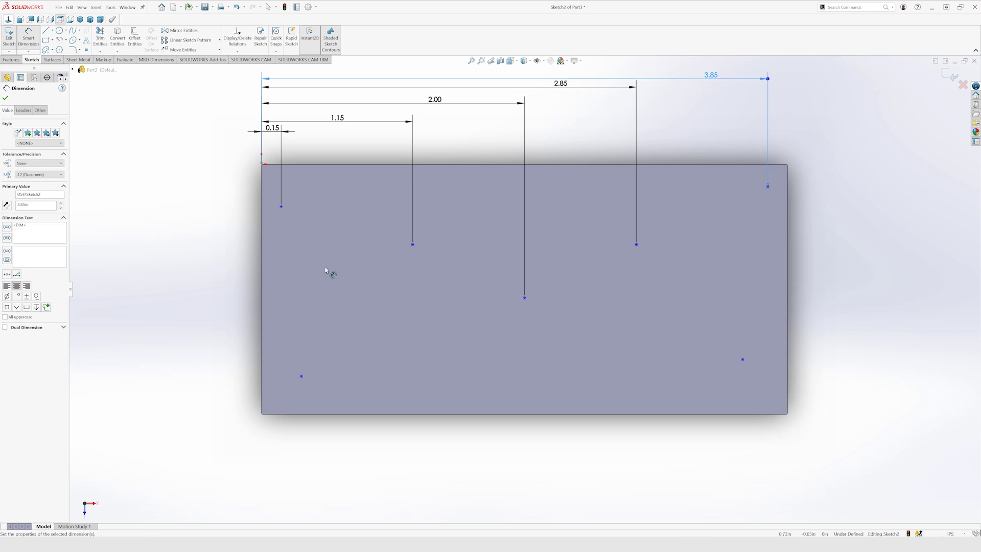
pyautogui.click(307, 164)
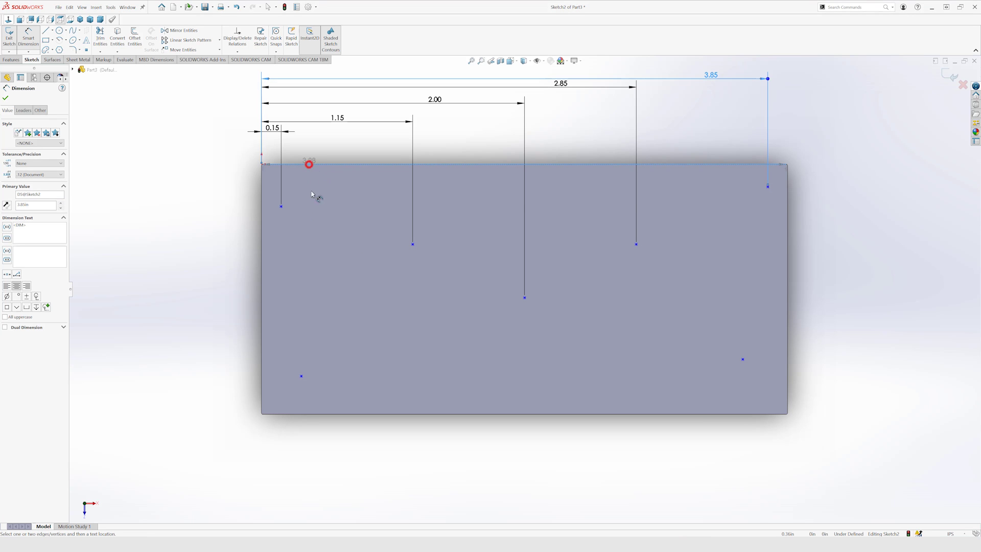
# Dimension the upper-left and left-of-centre points 0.15 and 0.30 below the top edge
pyautogui.click(281, 206)
pyautogui.click(228, 187)
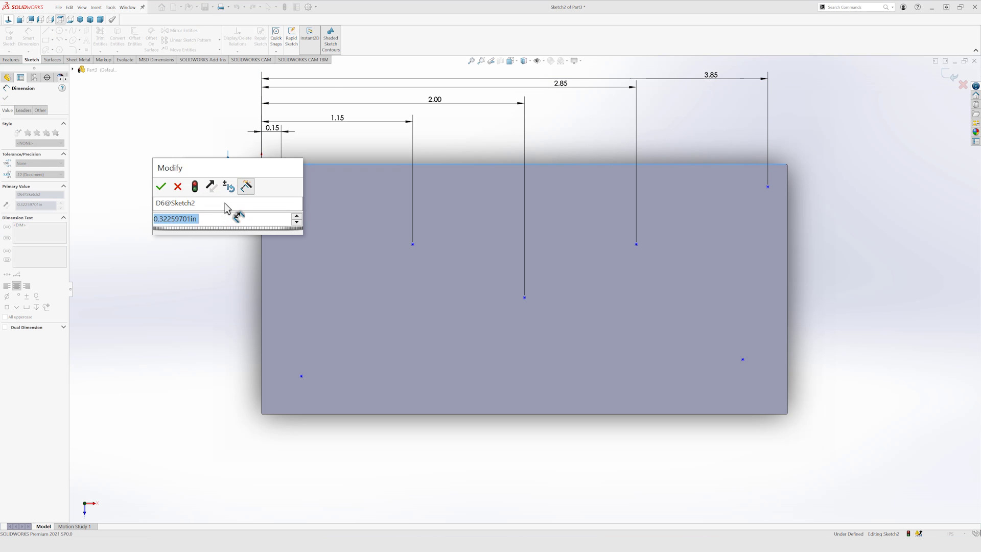
pyautogui.write('.15')
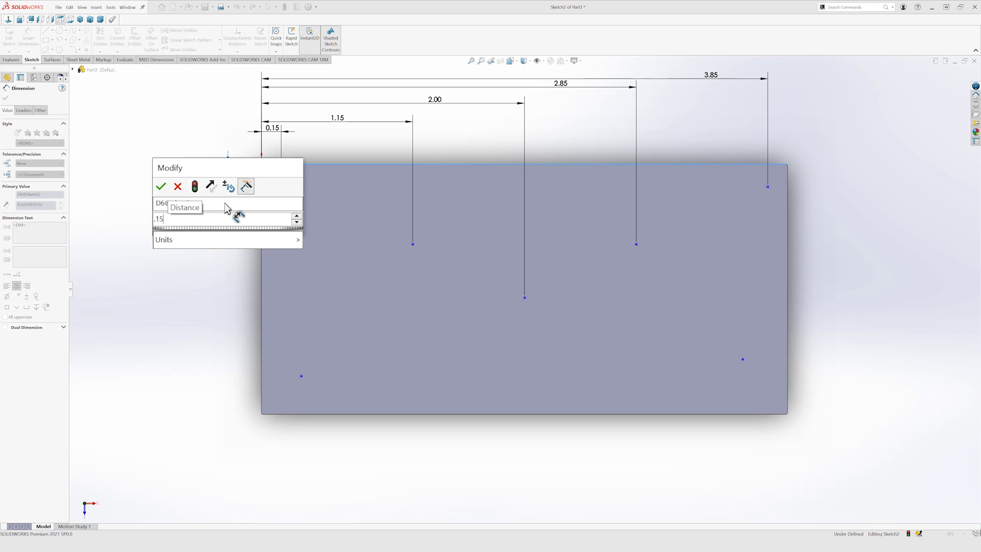
pyautogui.press('Return')
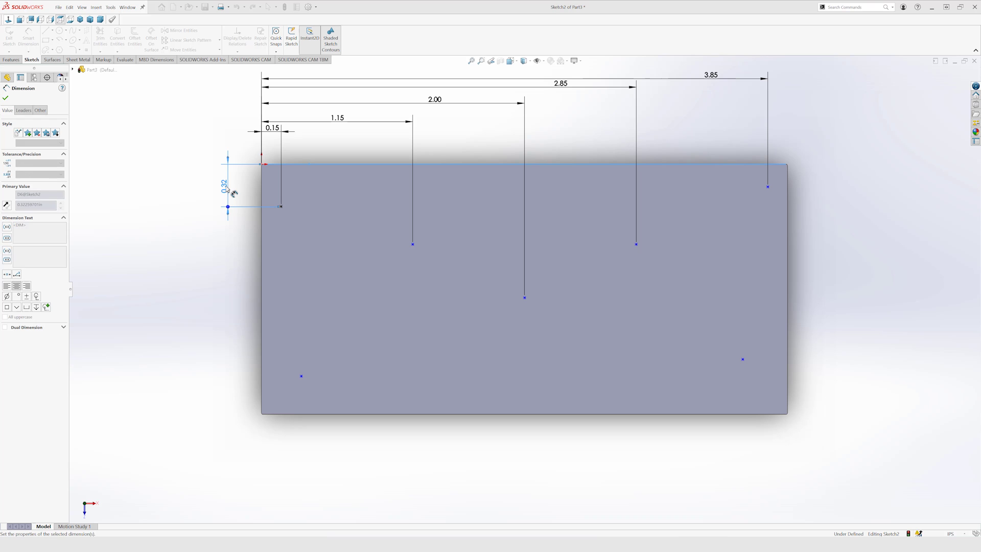
pyautogui.click(368, 165)
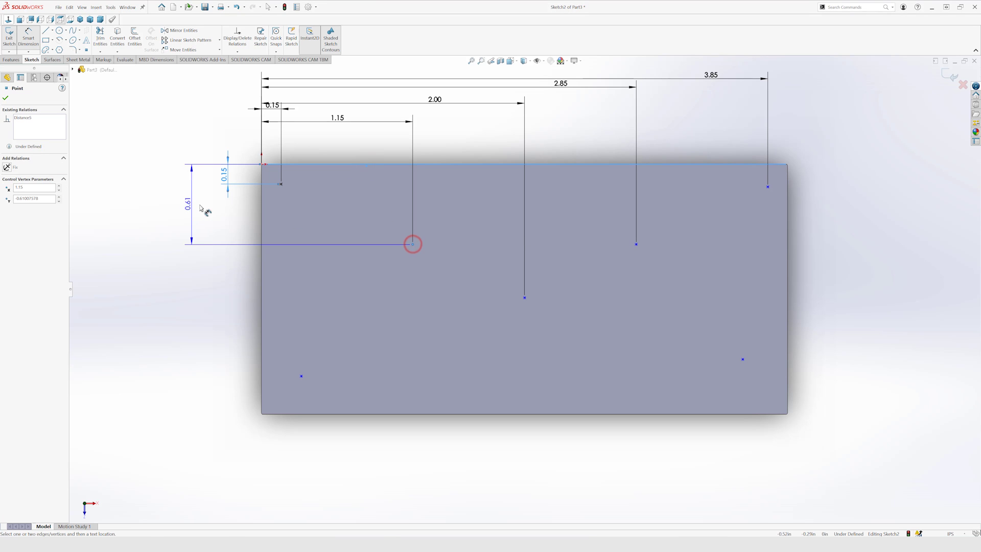
pyautogui.click(198, 212)
pyautogui.write('.3')
pyautogui.press('Return')
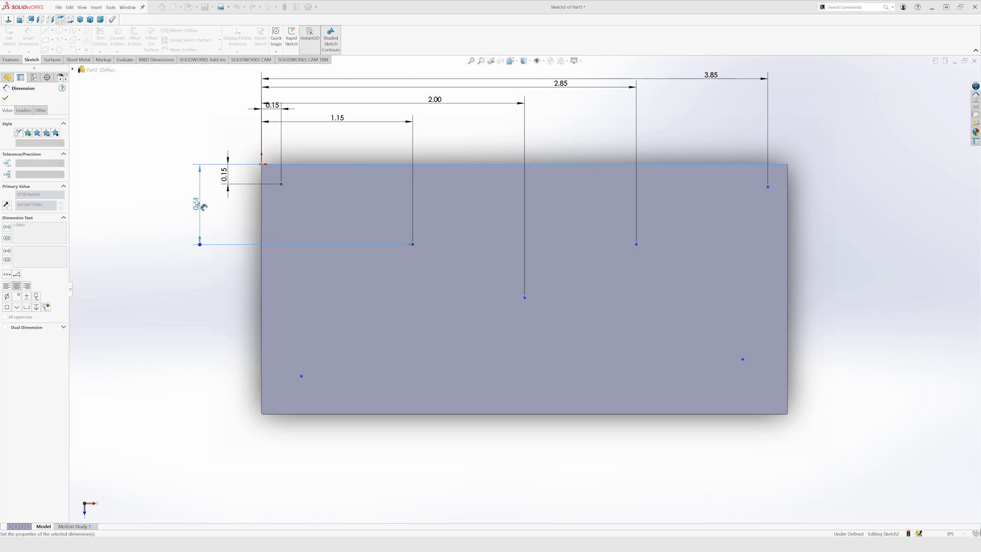
# Set the centre point 1.22 and the lower-left point 1.75 below the top edge
pyautogui.click(467, 165)
pyautogui.click(524, 297)
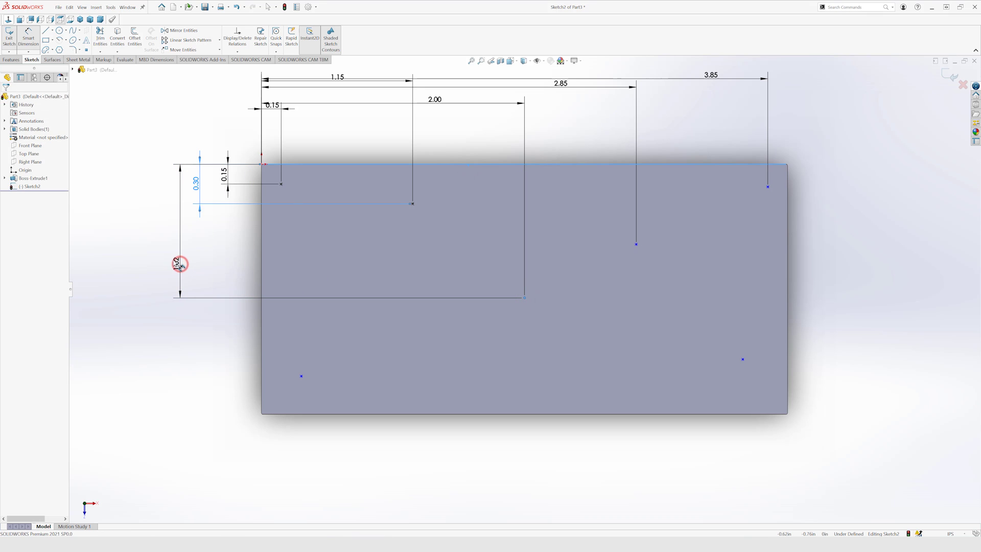
pyautogui.click(178, 264)
pyautogui.write('1')
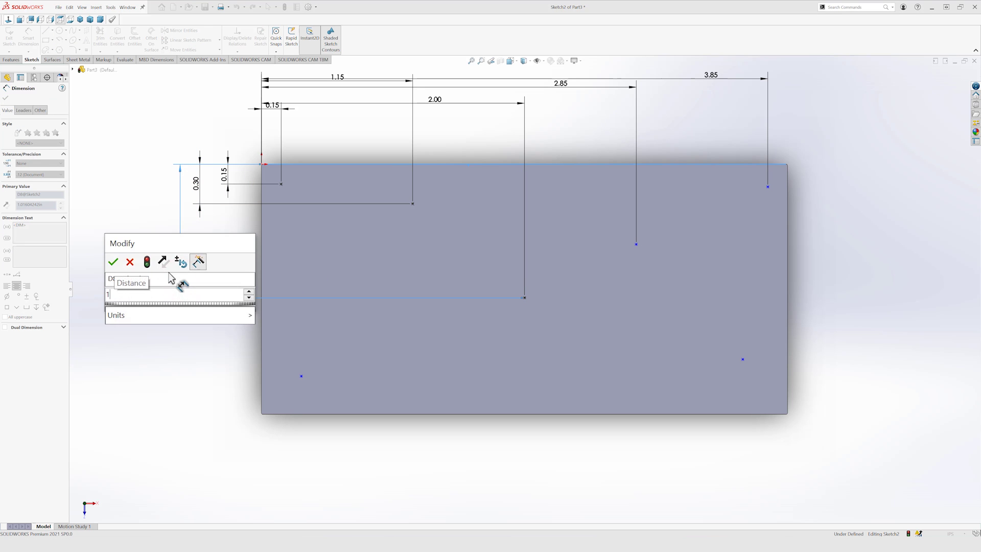
pyautogui.write('.216')
pyautogui.press('Return')
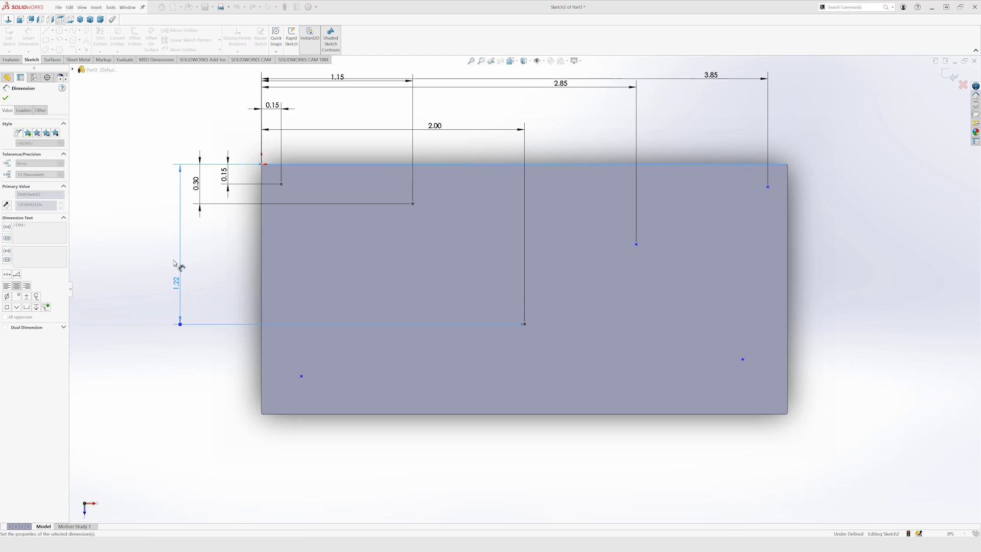
pyautogui.click(317, 165)
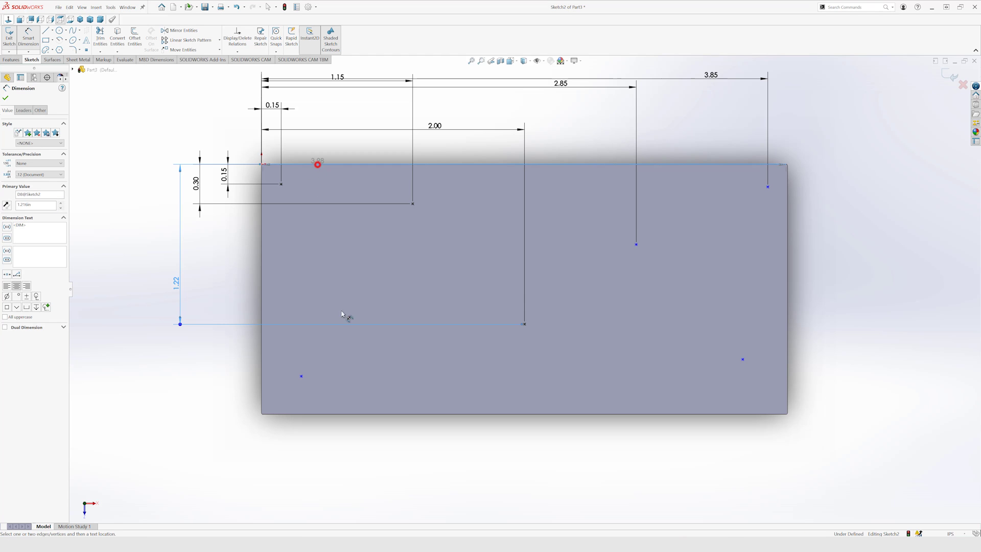
pyautogui.click(301, 376)
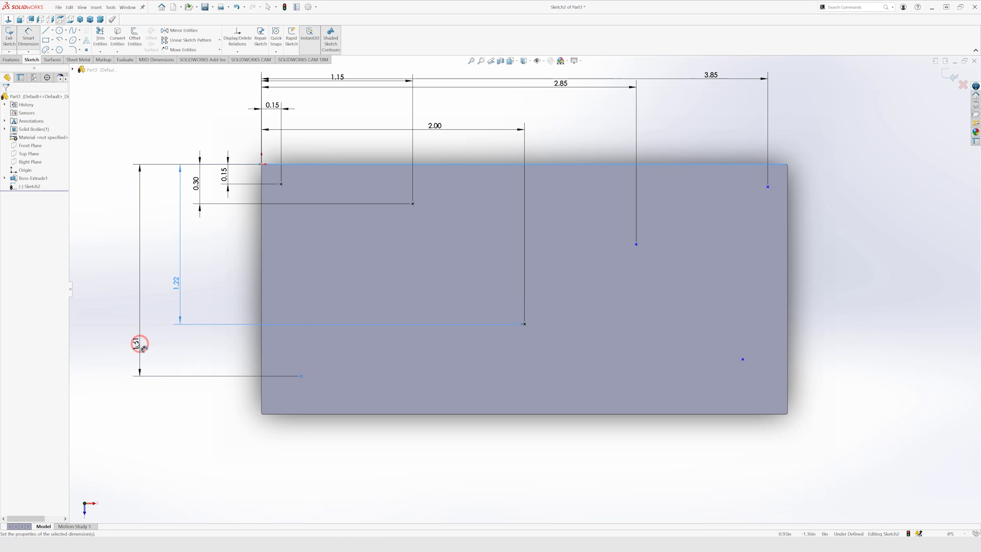
pyautogui.click(139, 350)
pyautogui.write('1.750')
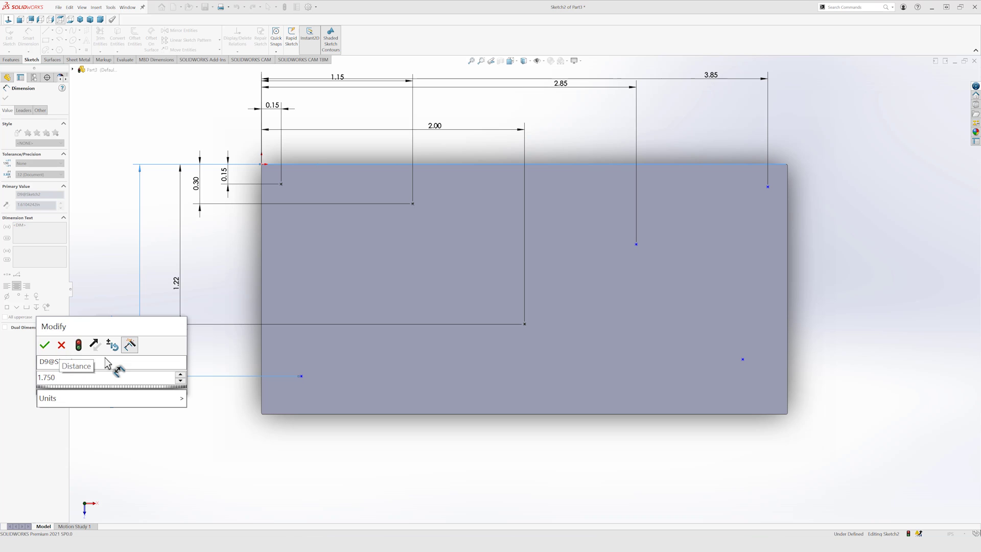
pyautogui.press('Return')
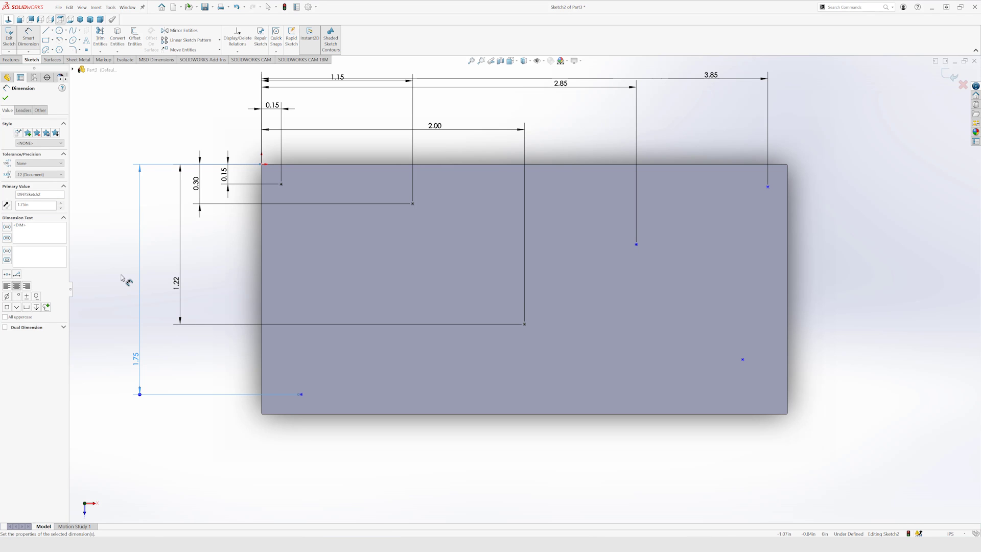
pyautogui.press('Escape')
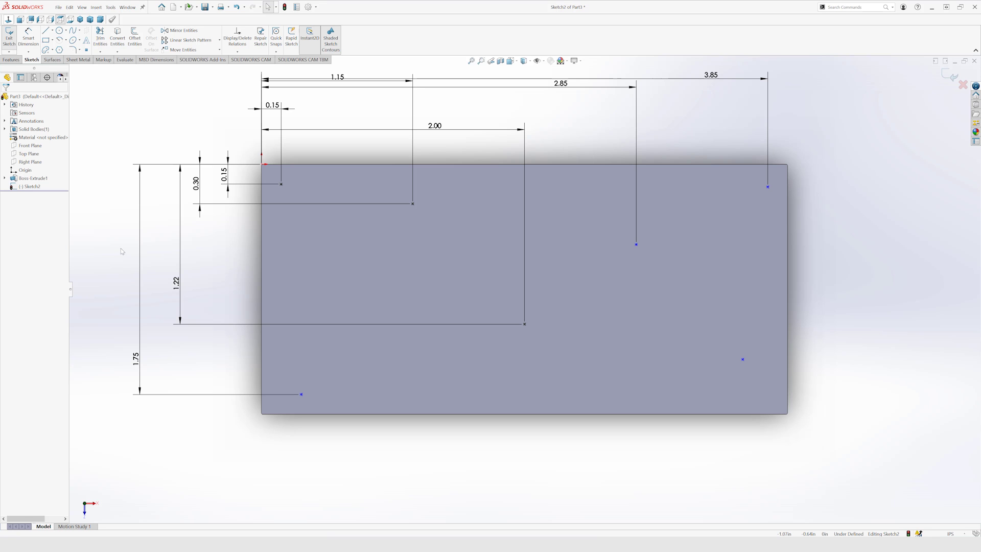
# Make the two left points vertical and the two bottom points horizontal
pyautogui.click(281, 184)
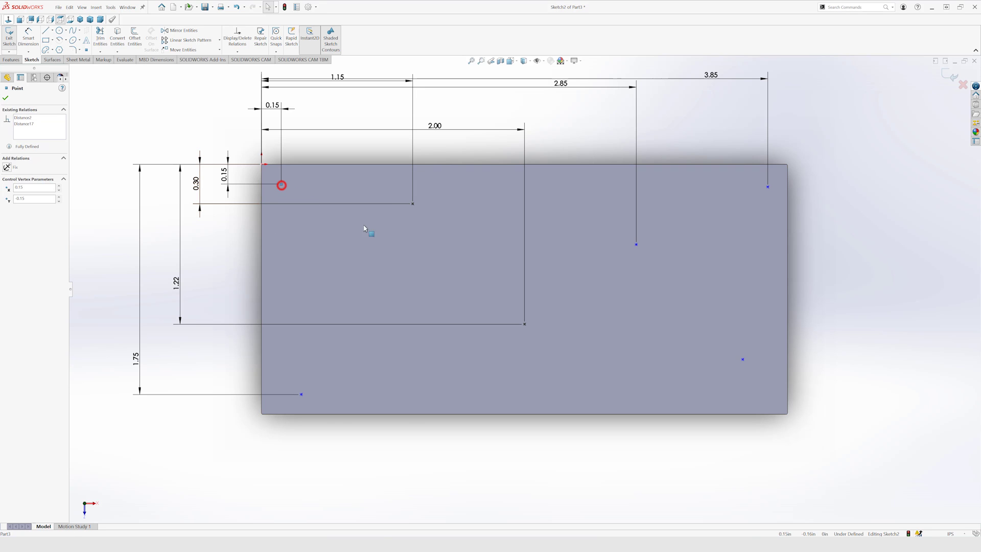
pyautogui.keyDown('ctrl'); pyautogui.click(302, 394); pyautogui.keyUp('ctrl')
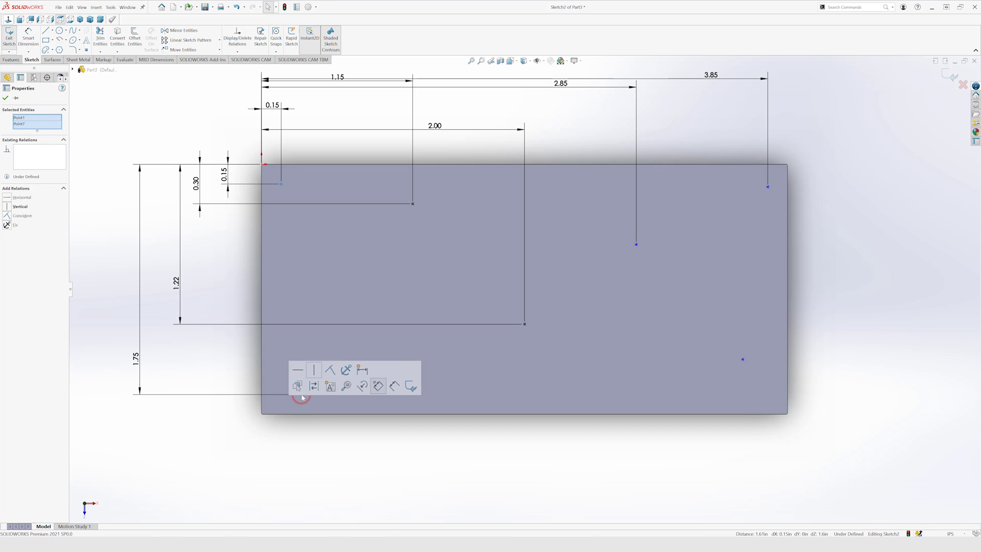
pyautogui.click(314, 372)
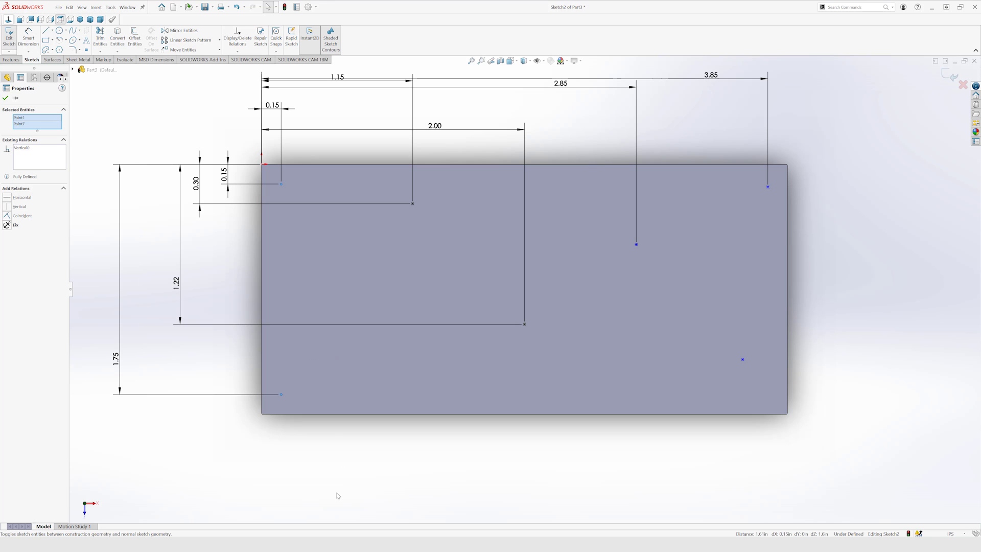
pyautogui.click(284, 431)
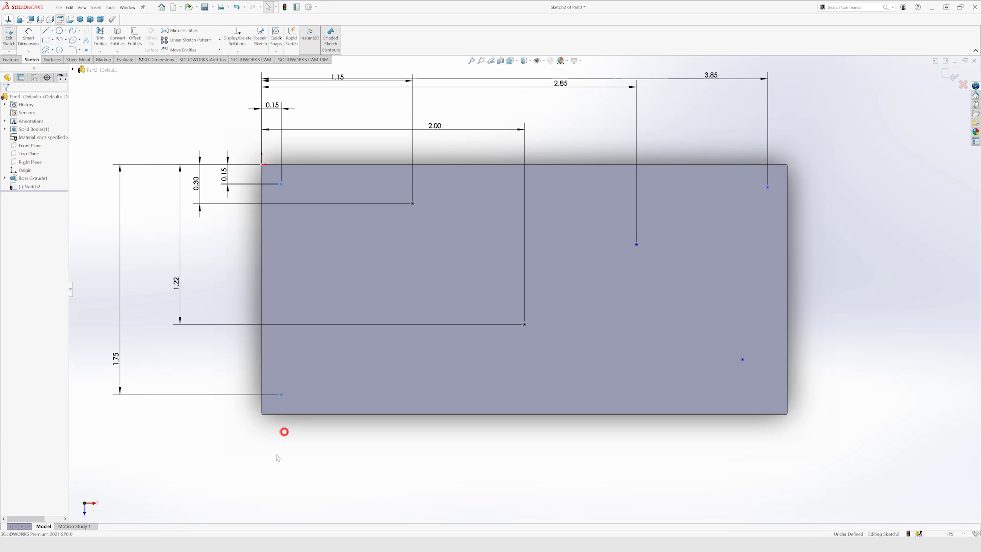
pyautogui.click(282, 394)
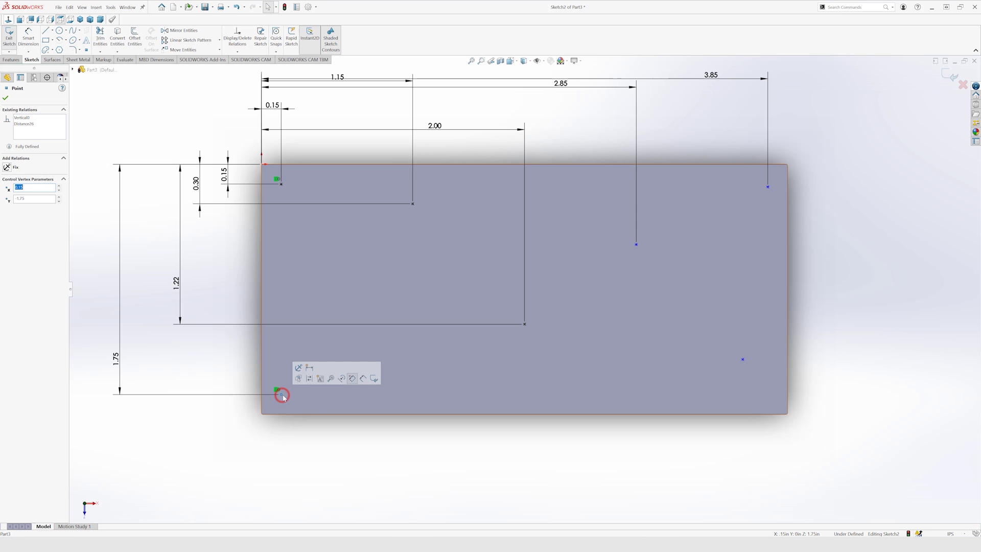
pyautogui.keyDown('ctrl'); pyautogui.click(743, 361); pyautogui.keyUp('ctrl')
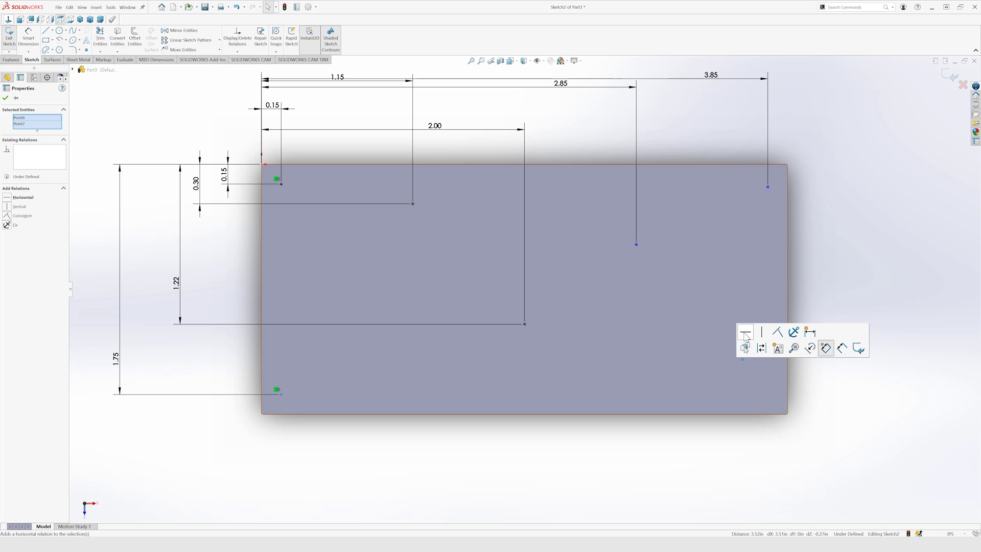
pyautogui.click(745, 332)
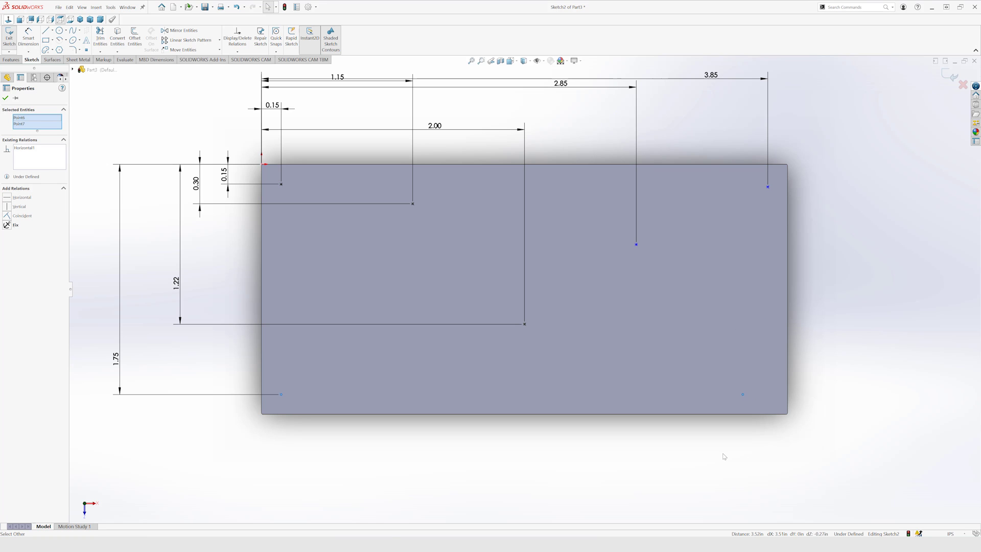
# Make the two right points vertical and the two top points horizontal
pyautogui.click(849, 351)
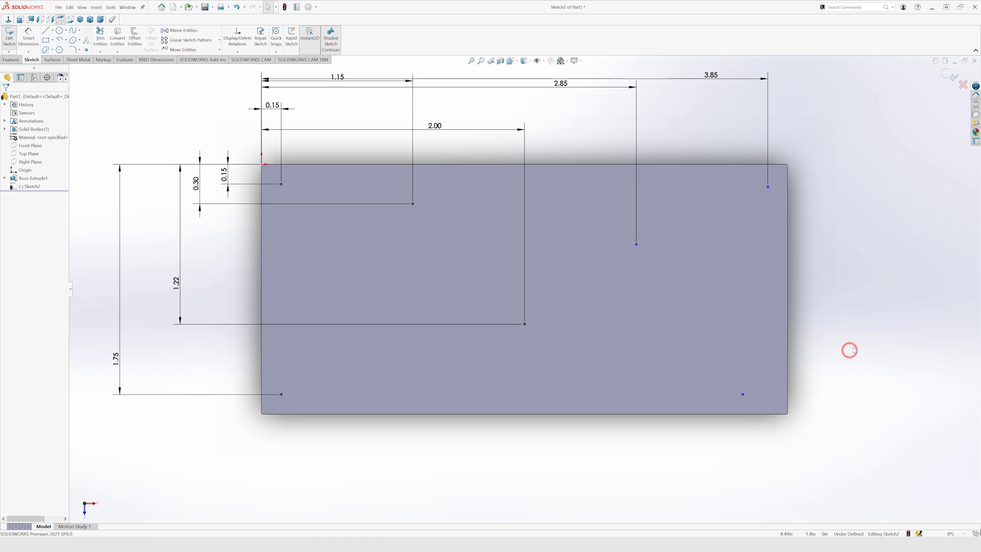
pyautogui.click(743, 394)
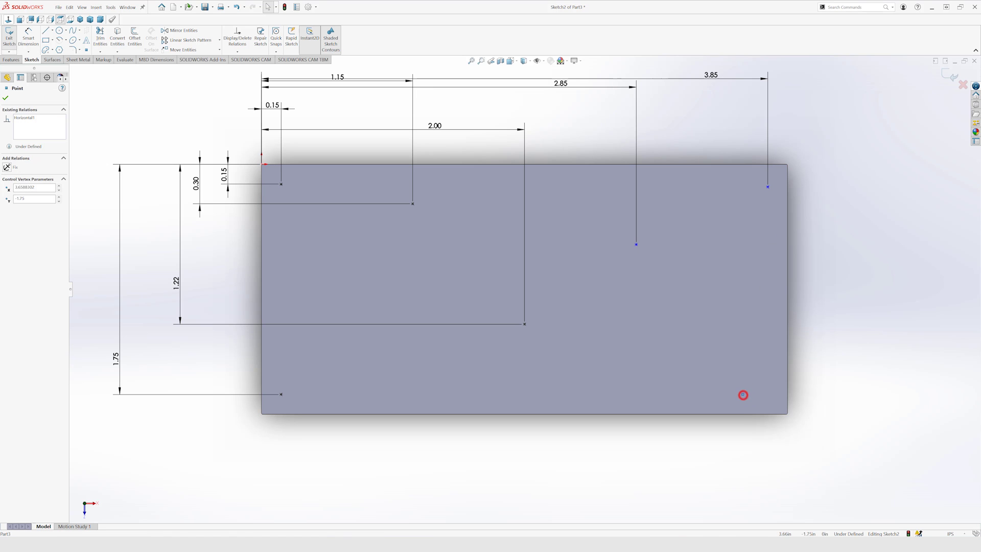
pyautogui.keyDown('ctrl'); pyautogui.click(767, 188); pyautogui.keyUp('ctrl')
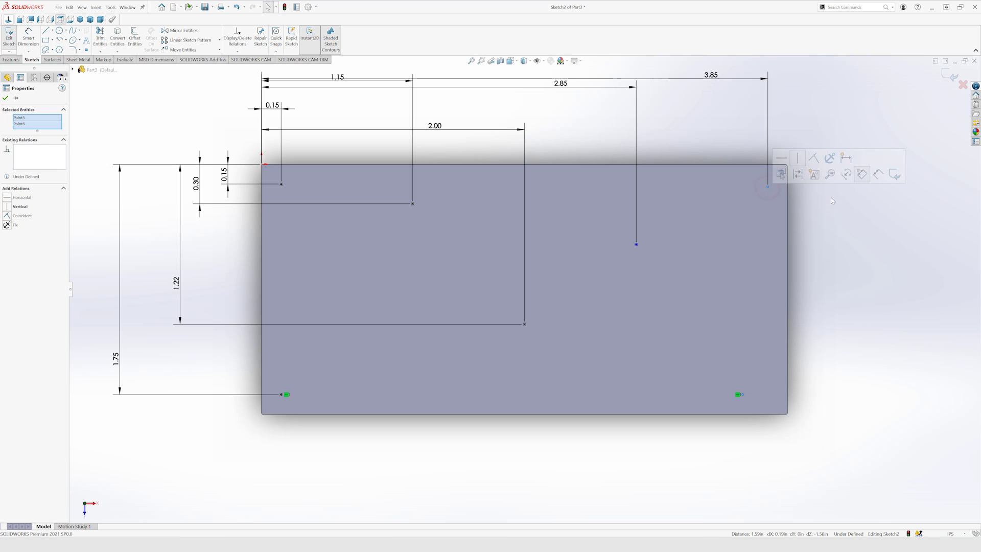
pyautogui.click(800, 159)
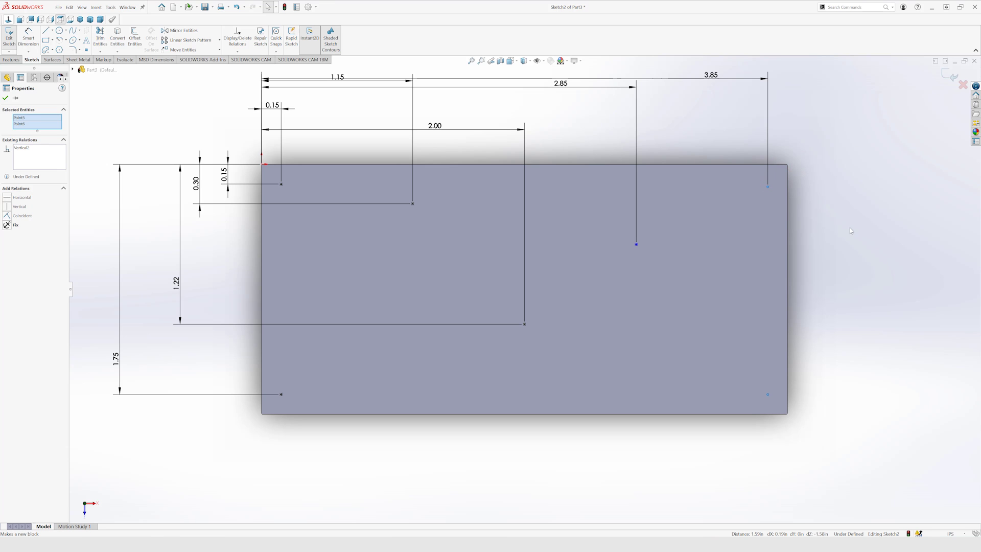
pyautogui.click(843, 175)
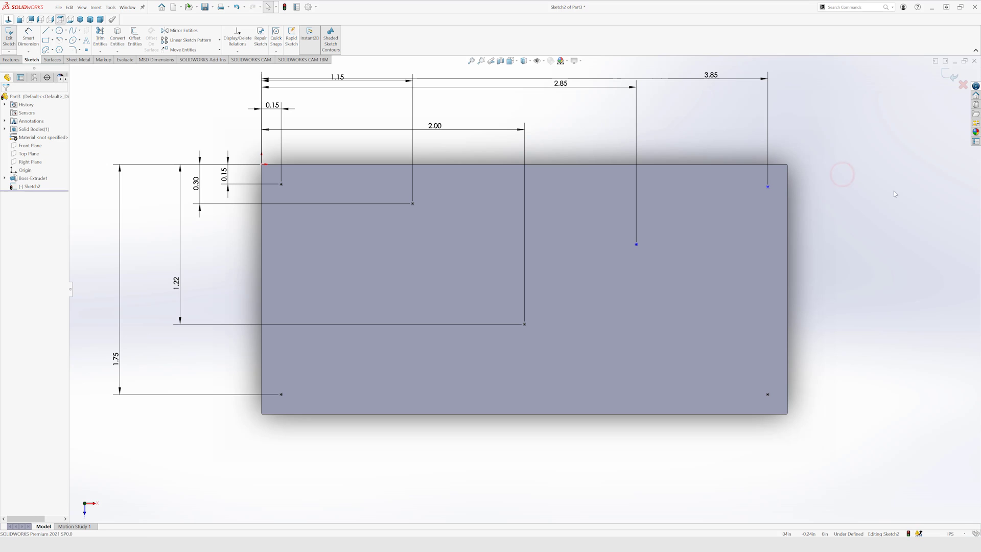
pyautogui.click(768, 186)
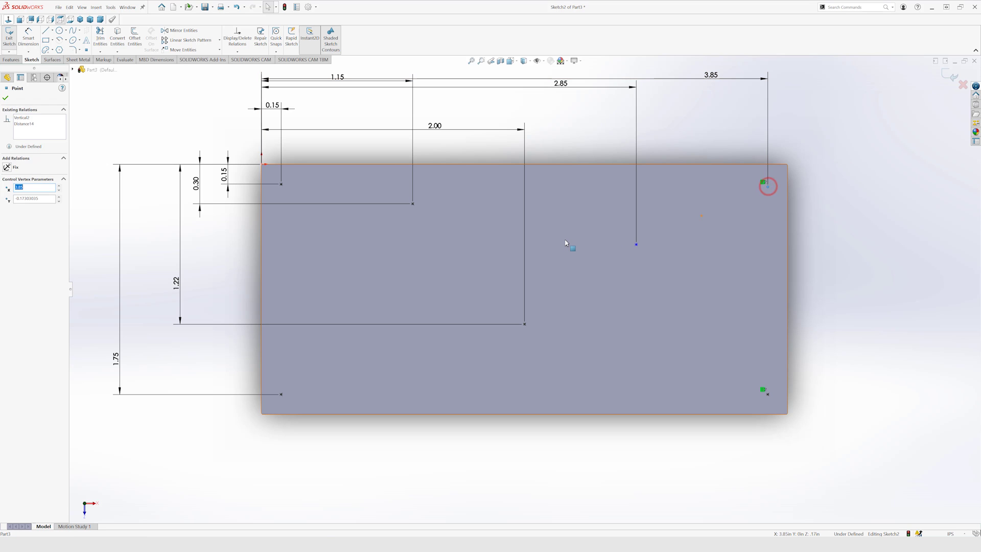
pyautogui.keyDown('ctrl'); pyautogui.click(282, 185); pyautogui.keyUp('ctrl')
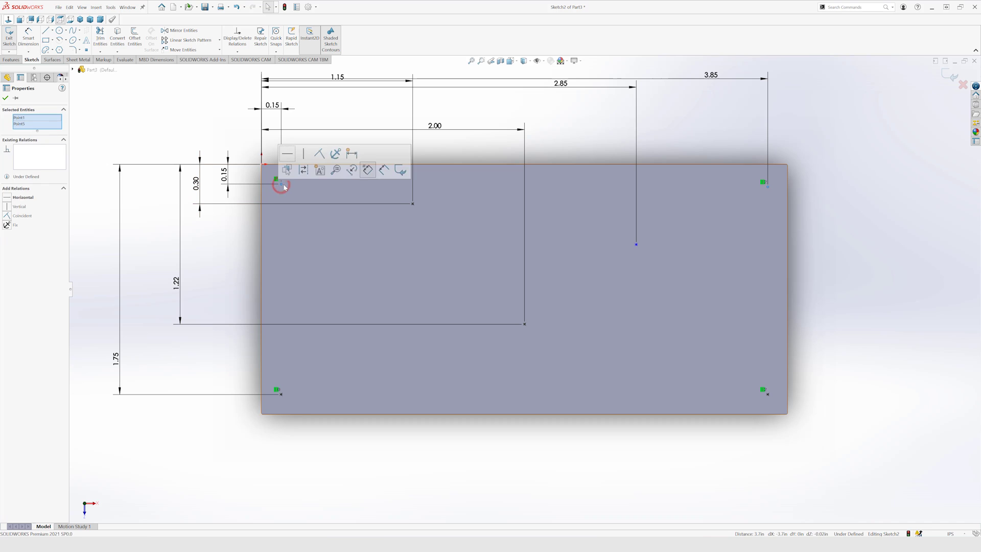
pyautogui.click(289, 154)
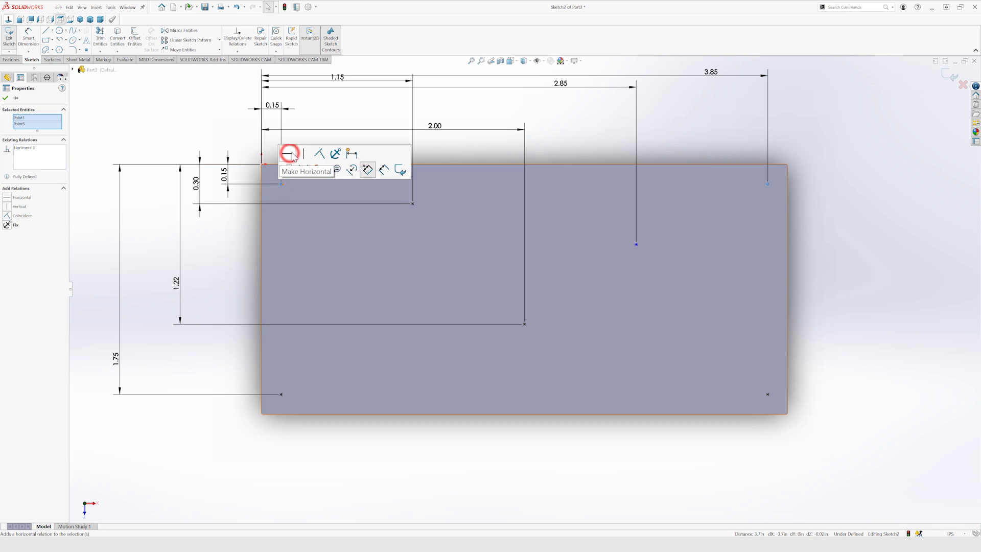
# Make the 2.85 point horizontal with the 1.15 point to fully define the sketch
pyautogui.click(843, 228)
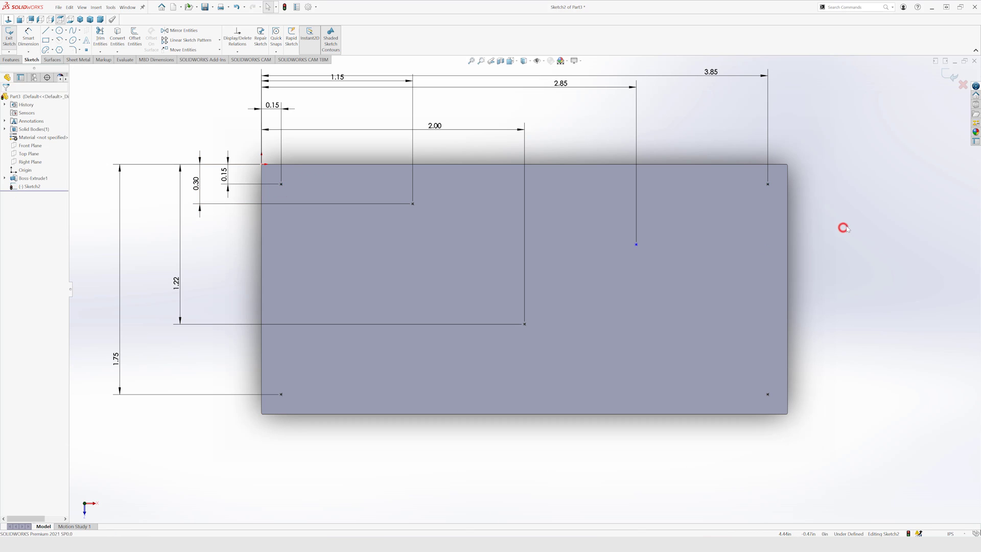
pyautogui.click(637, 245)
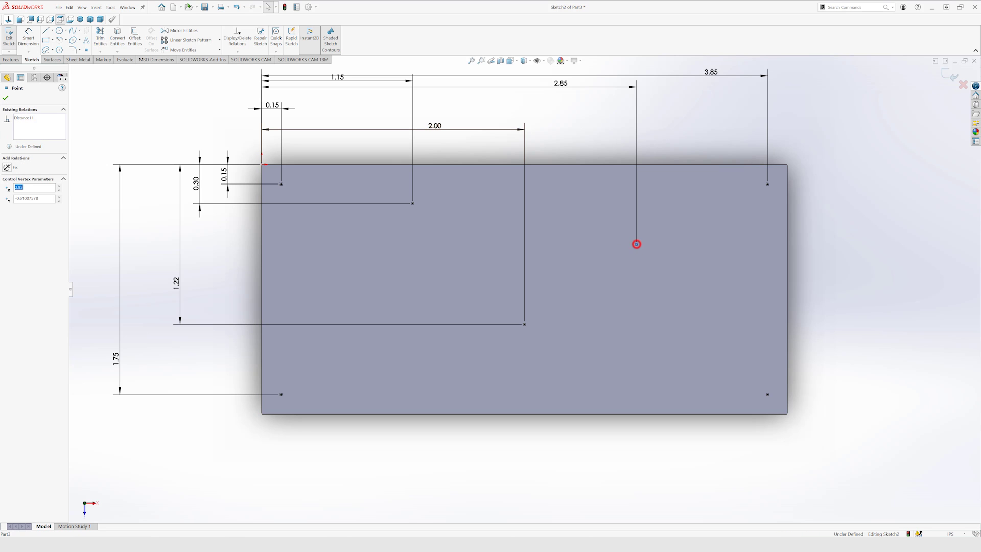
pyautogui.keyDown('ctrl'); pyautogui.click(413, 203); pyautogui.keyUp('ctrl')
pyautogui.click(412, 182)
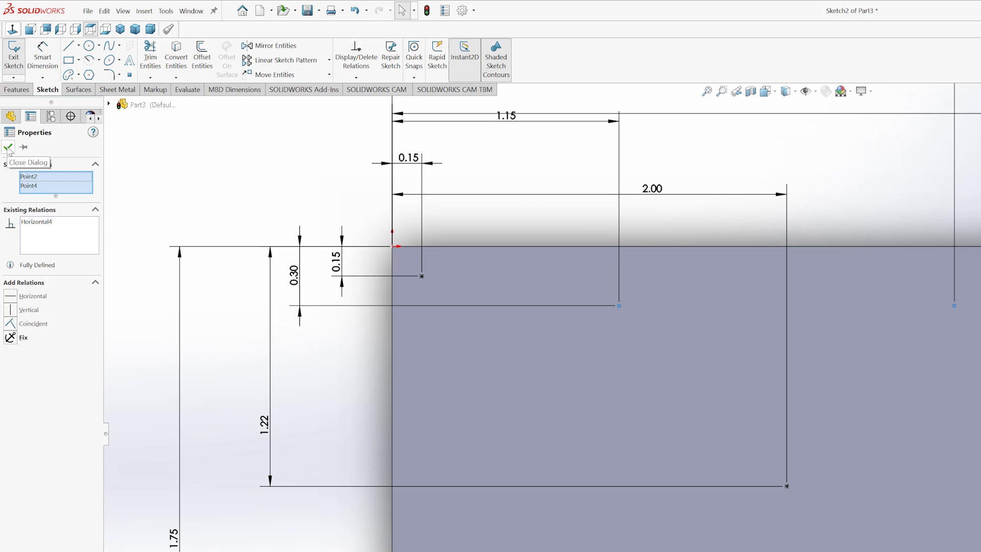
# Exit Sketch2 and launch the Hole Wizard from the Features tab
pyautogui.click(8, 148)
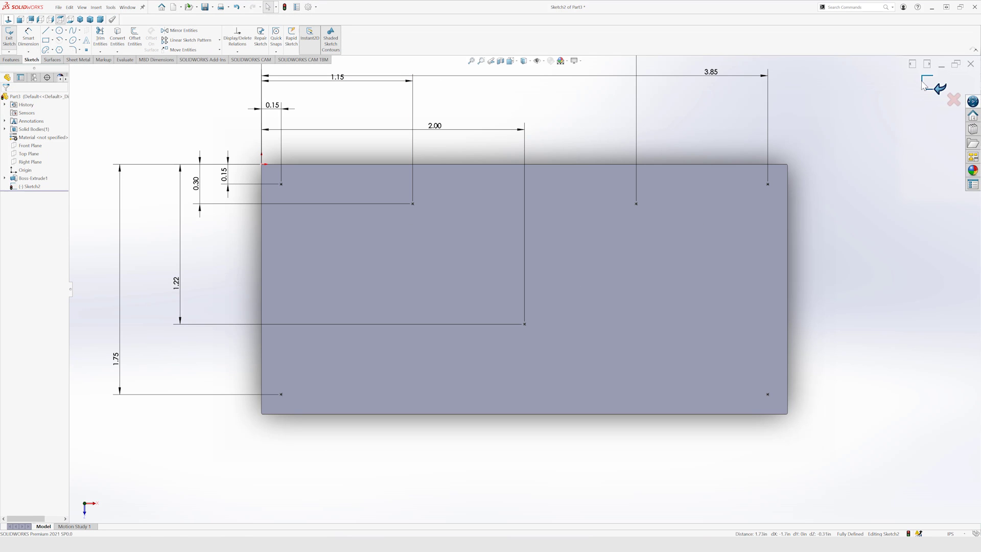
pyautogui.click(926, 83)
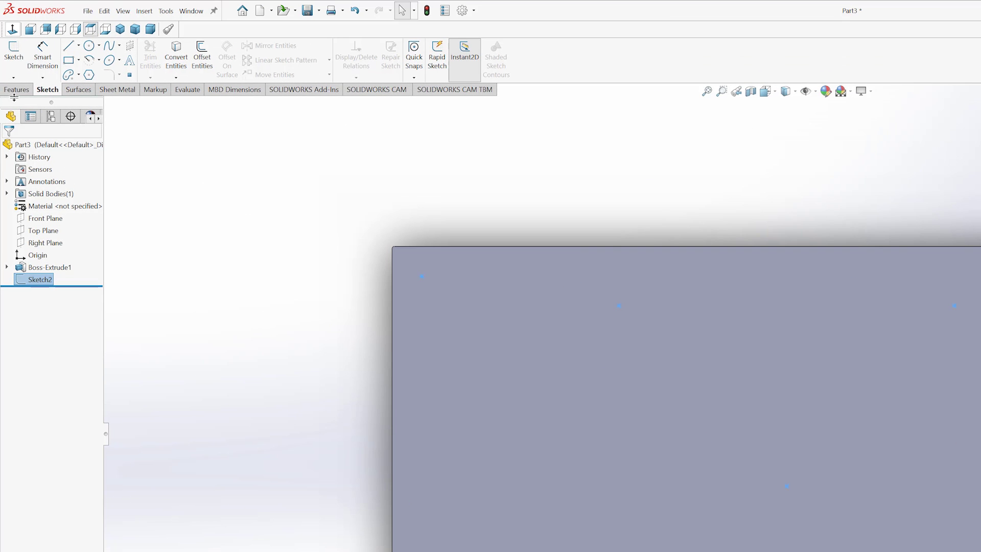
pyautogui.click(16, 90)
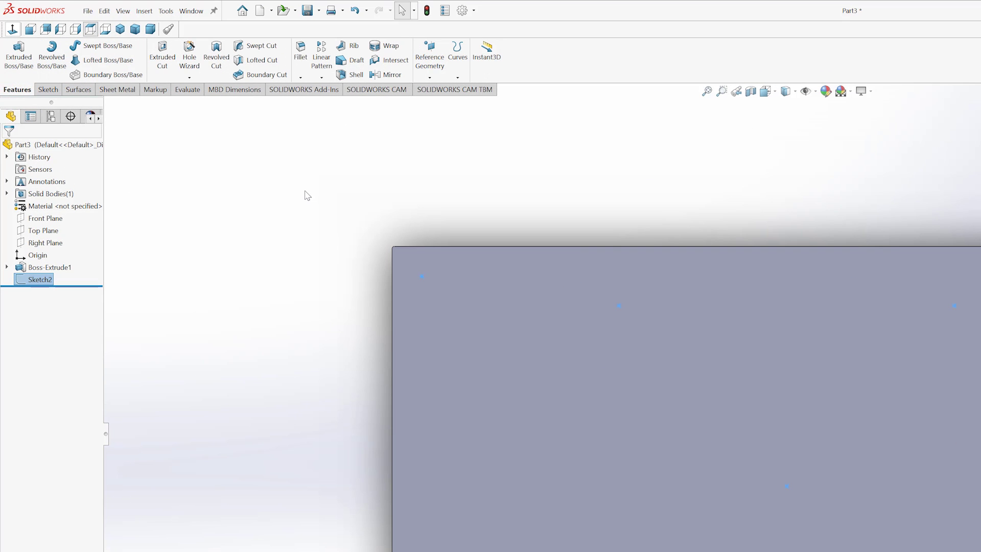
pyautogui.click(190, 50)
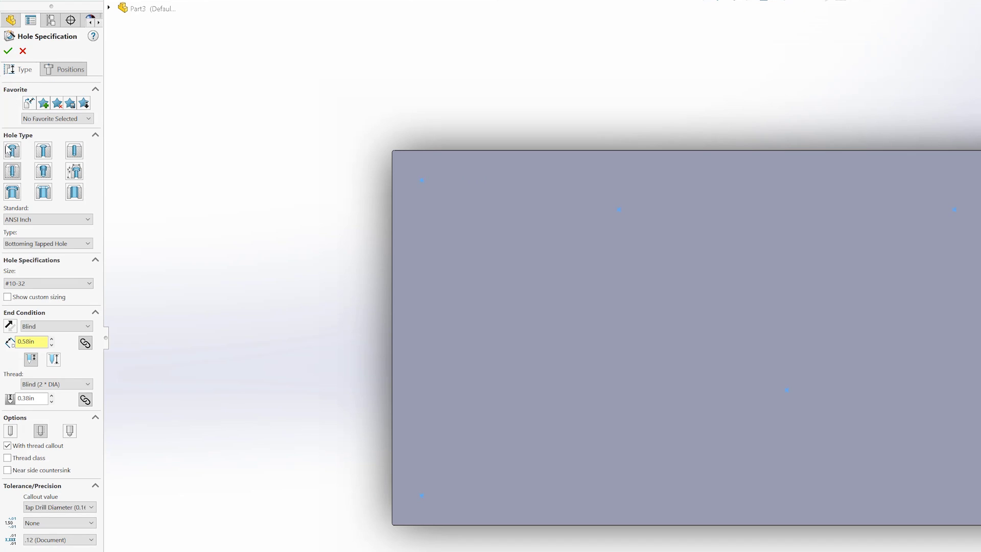
# Set up a straight tapped #10-32 hole with a 0.58in blind depth
pyautogui.click(12, 172)
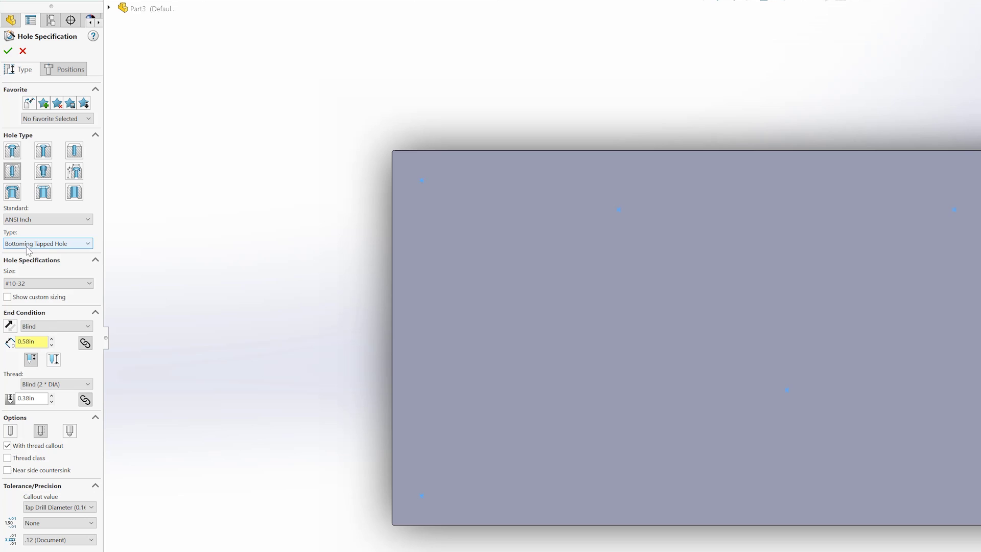
pyautogui.click(60, 282)
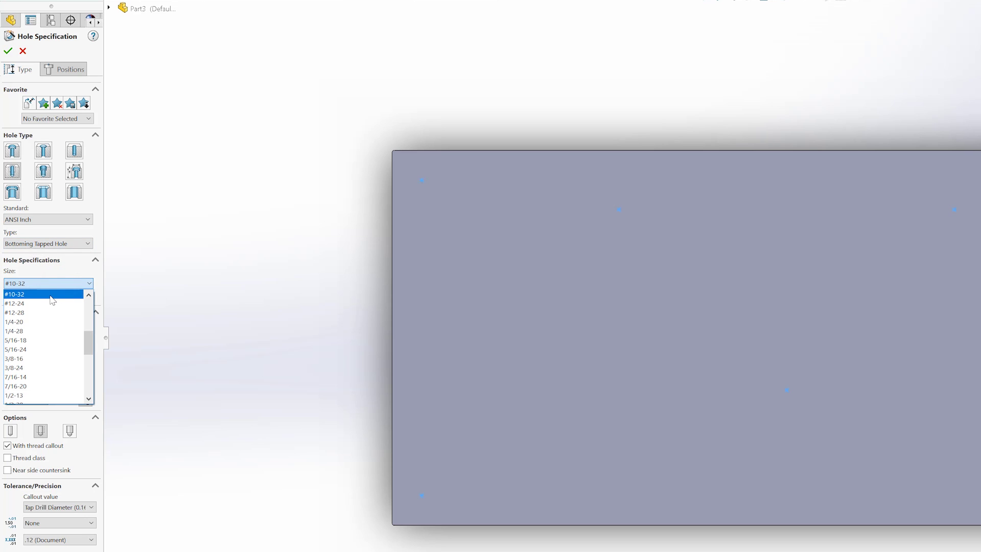
pyautogui.click(51, 295)
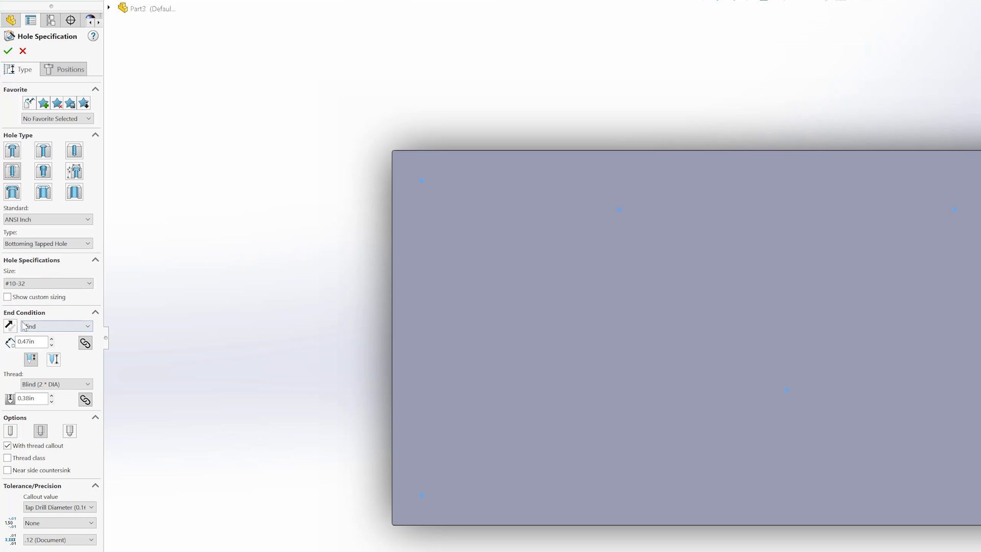
pyautogui.doubleClick(40, 342)
pyautogui.click(56, 402)
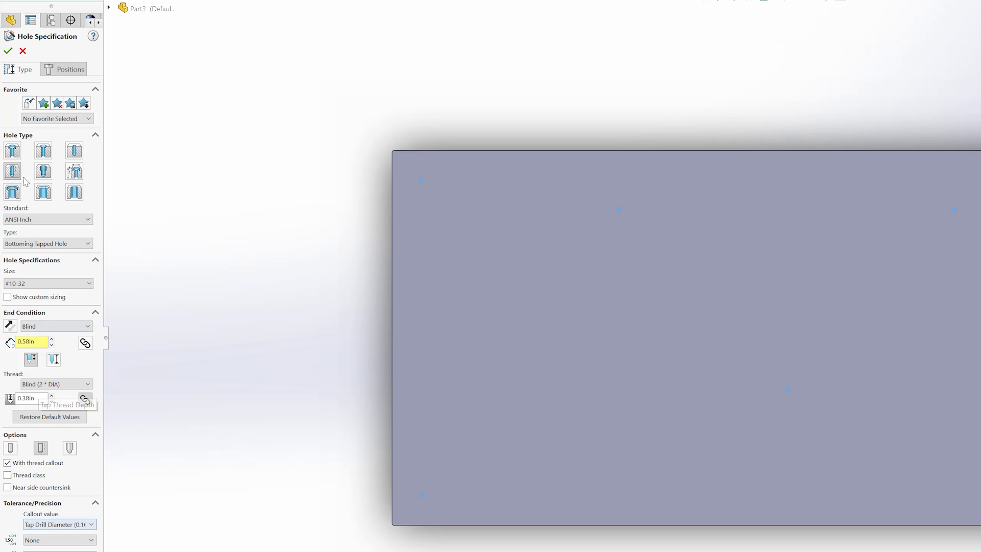
# Place #10-32 tapped holes at the four corner points, two upper inner points and the centre point
pyautogui.click(61, 72)
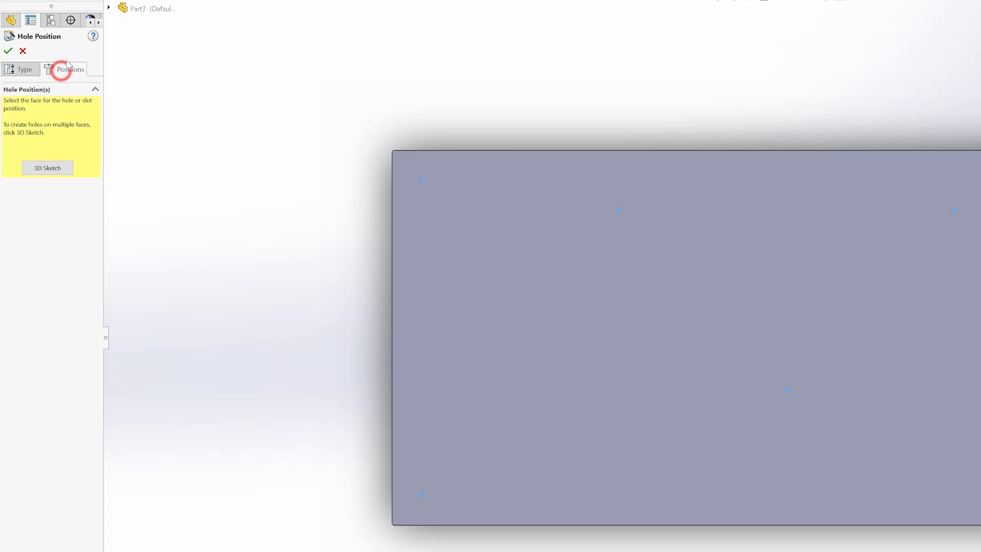
pyautogui.click(39, 170)
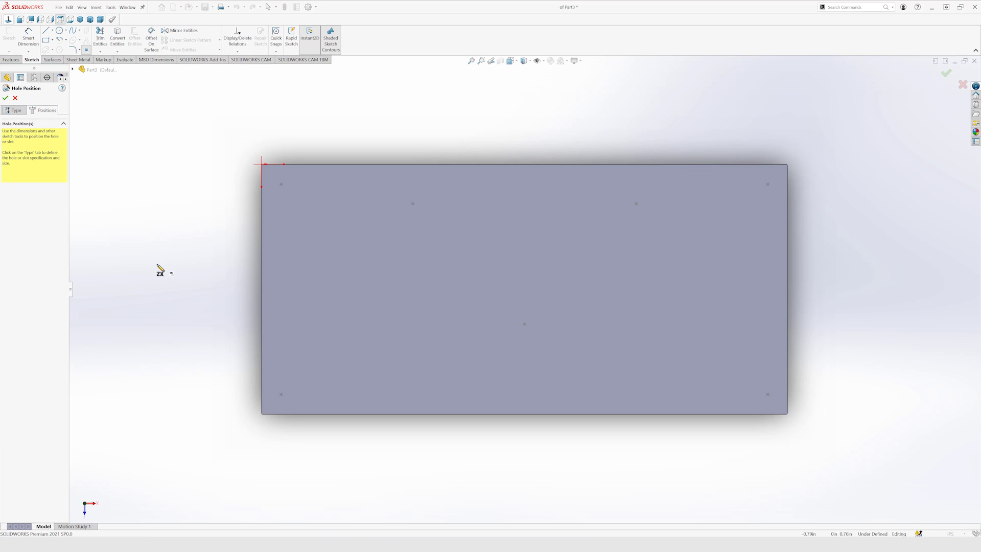
pyautogui.click(282, 185)
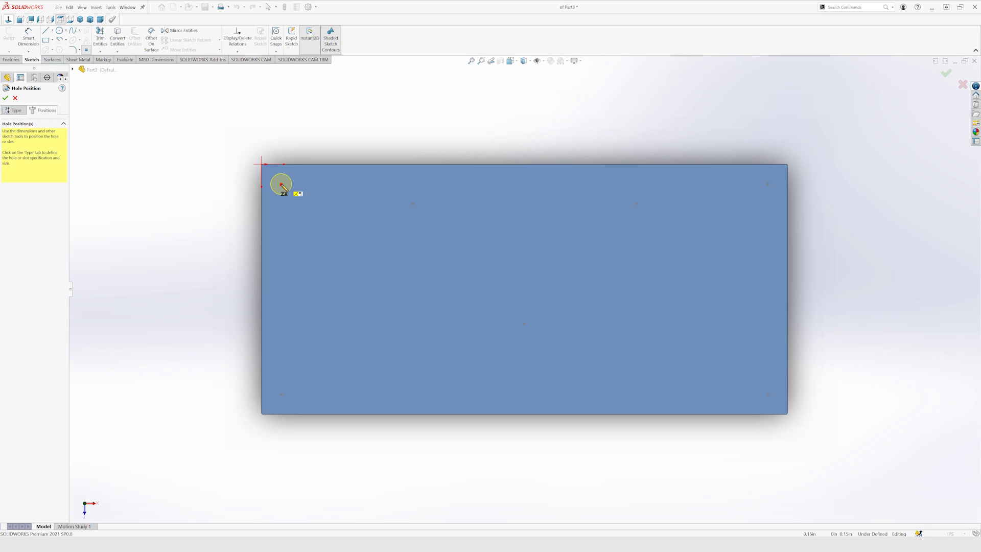
pyautogui.click(281, 395)
pyautogui.click(416, 201)
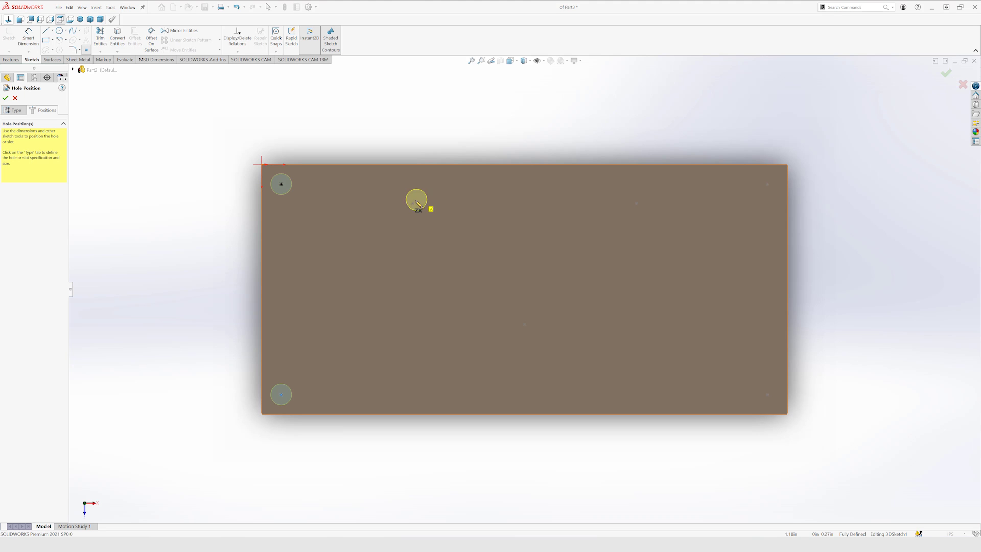
pyautogui.click(524, 324)
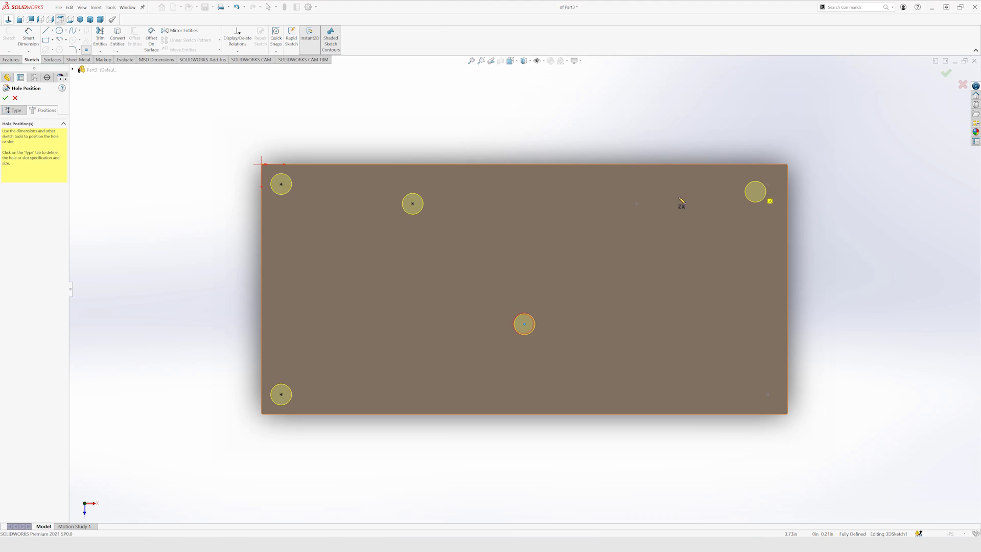
pyautogui.click(636, 204)
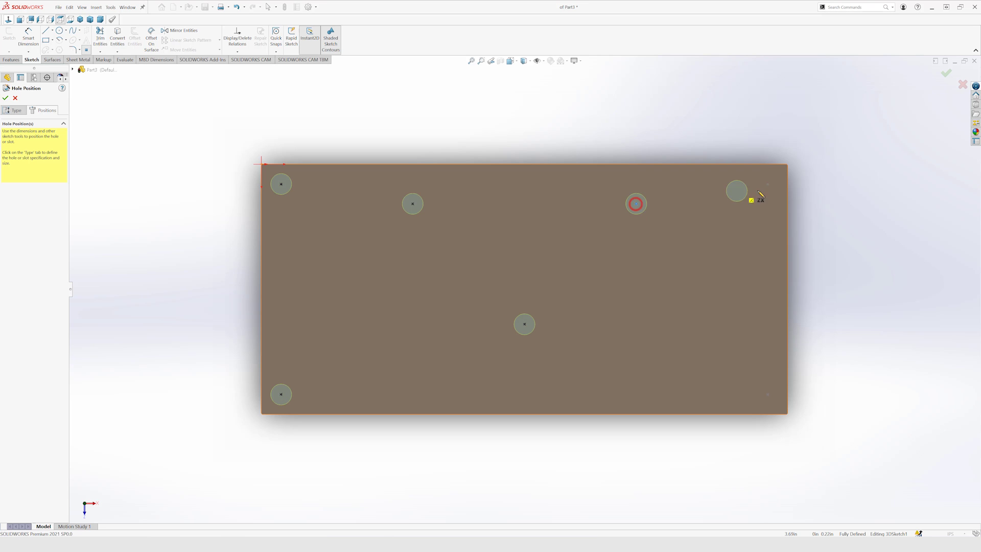
pyautogui.click(768, 184)
pyautogui.click(768, 394)
pyautogui.moveTo(170, 346); pyautogui.dragTo(155, 191, button='middle')
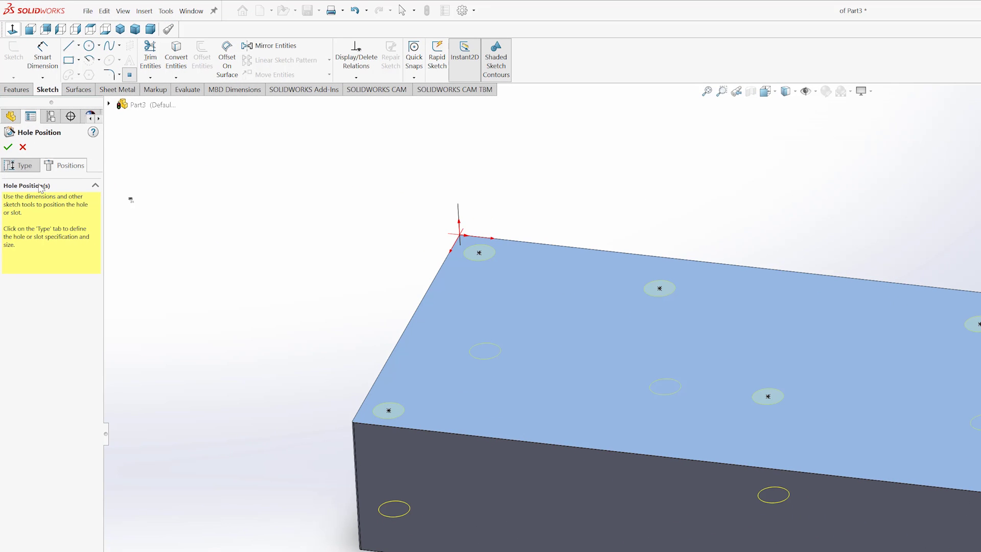
pyautogui.click(8, 146)
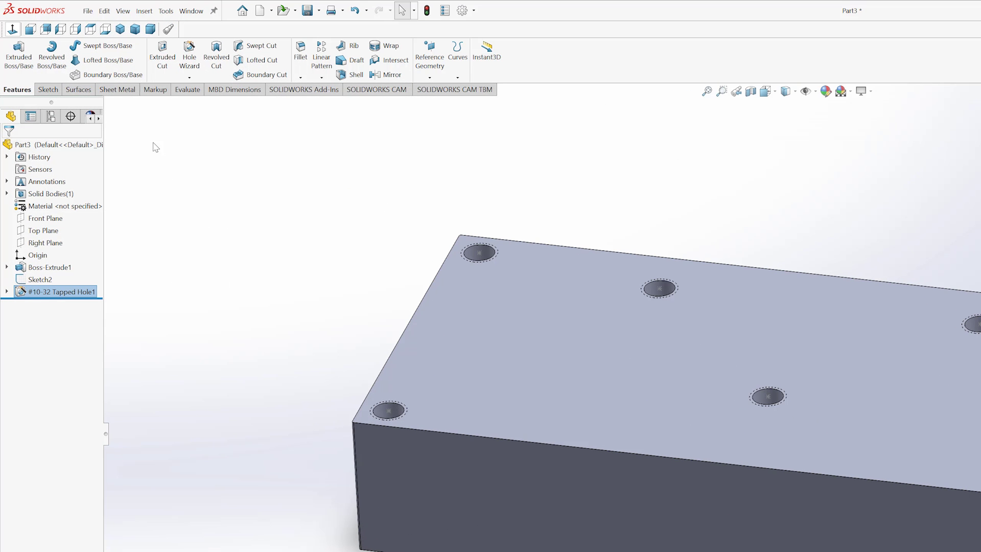
# Start a sketch on the block's top face and offset its outline 0.30in inward
pyautogui.click(48, 89)
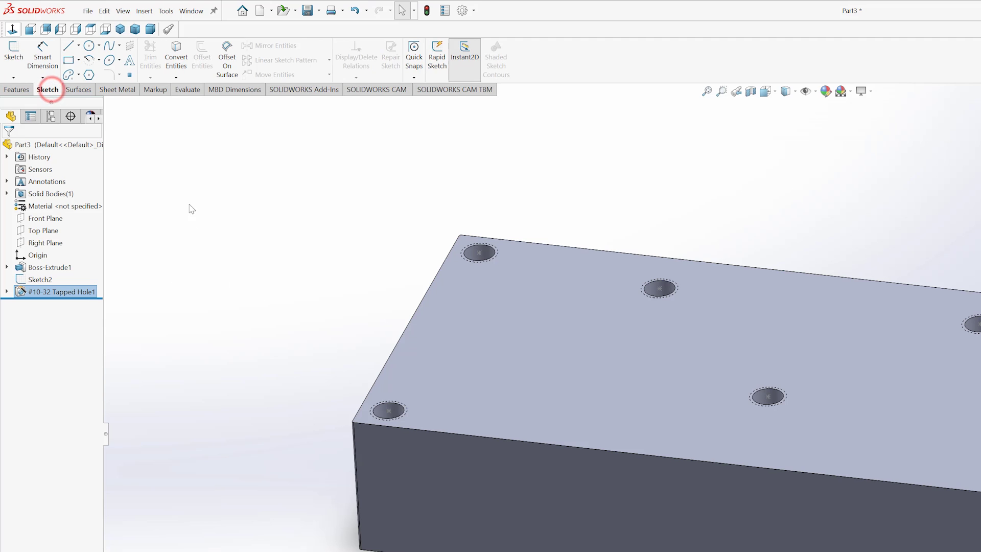
pyautogui.click(14, 50)
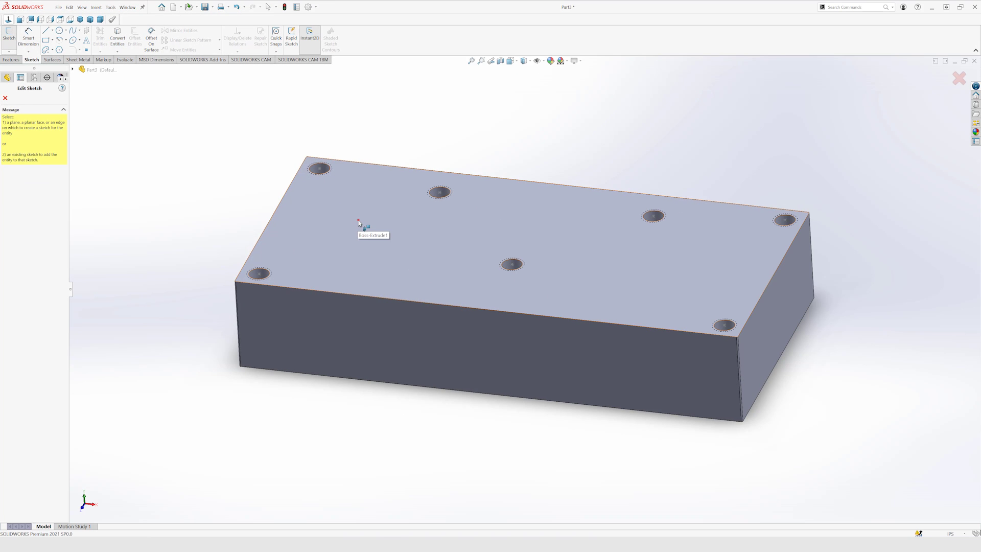
pyautogui.click(358, 221)
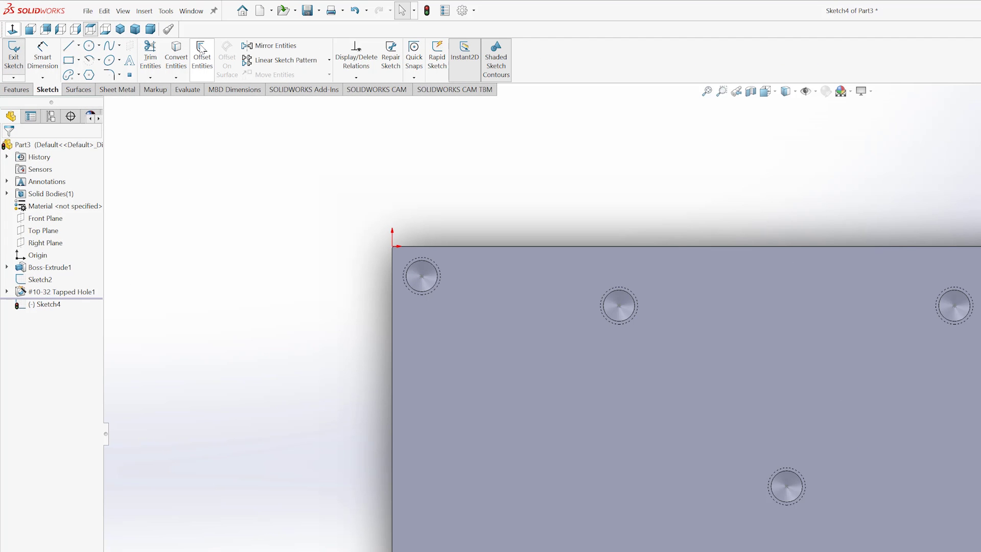
pyautogui.click(201, 49)
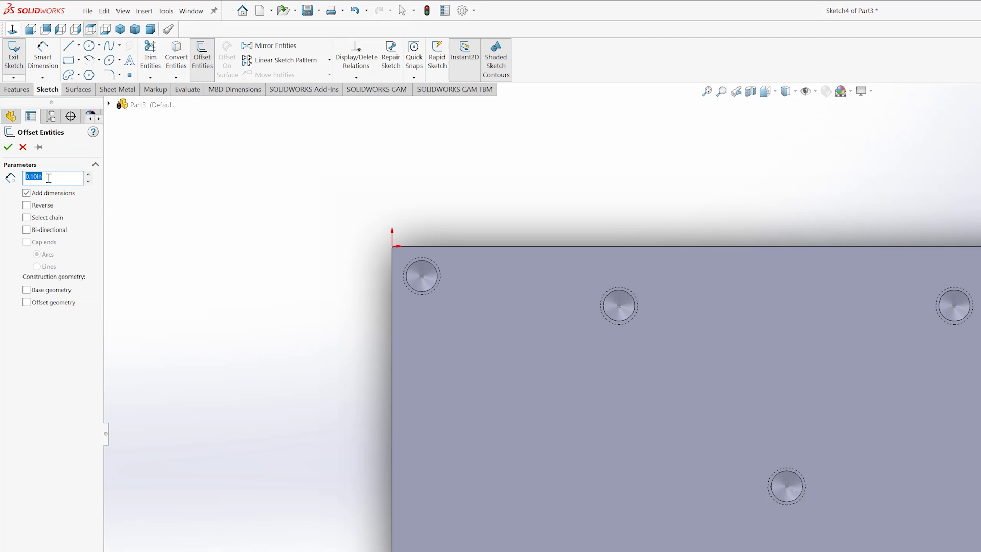
pyautogui.write('.3')
pyautogui.press('Return')
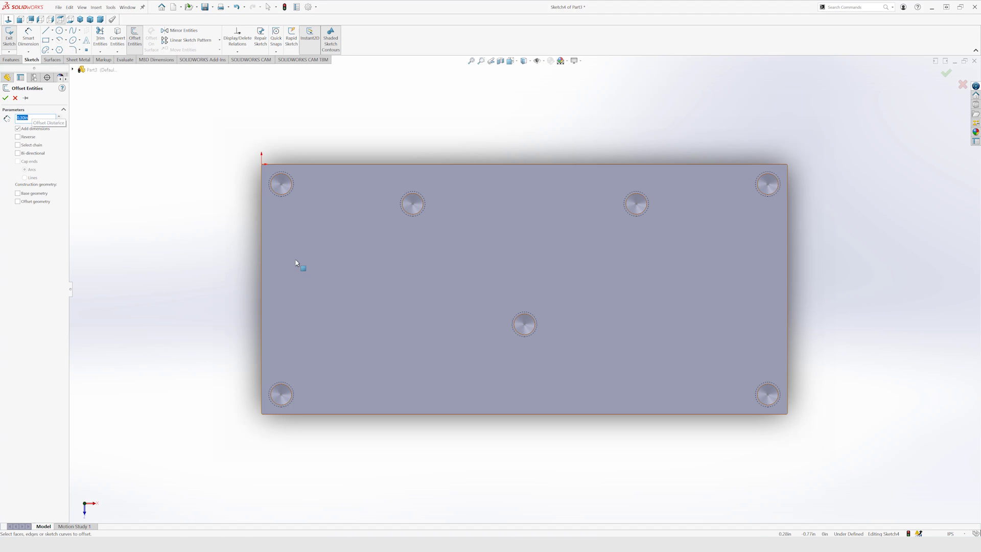
pyautogui.click(297, 257)
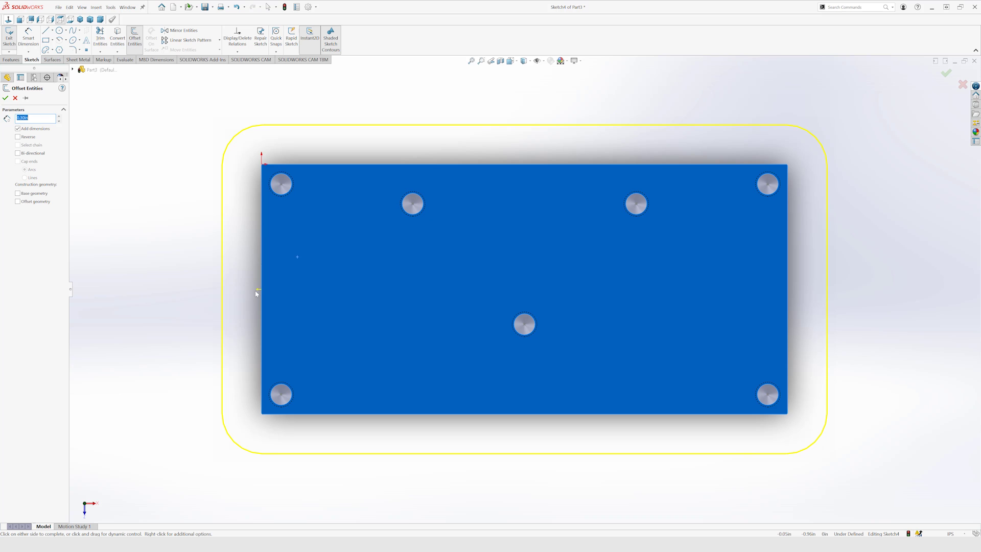
# Accept the 0.30in offset outline and draw an R0.31 circle on the upper-left inner hole
pyautogui.click(333, 280)
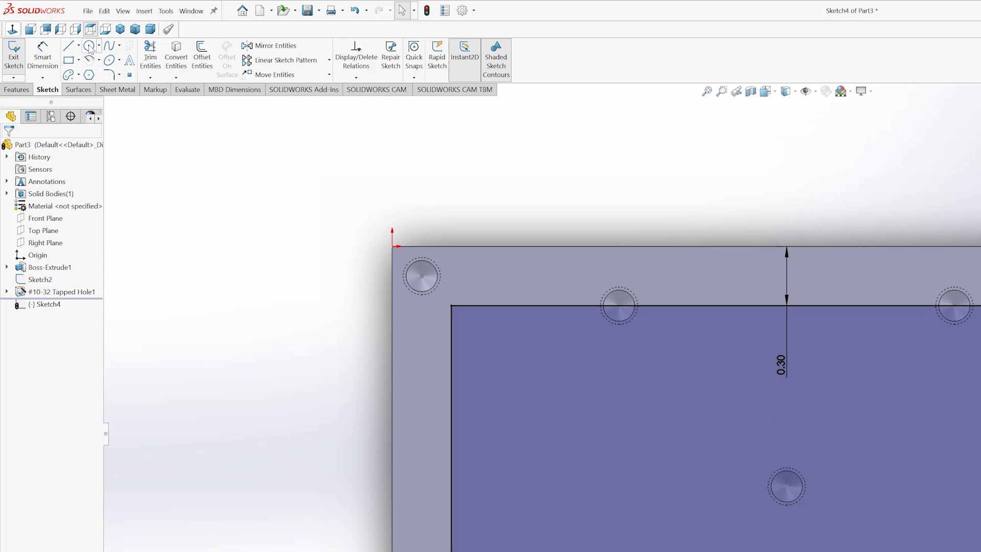
pyautogui.click(89, 47)
pyautogui.click(413, 204)
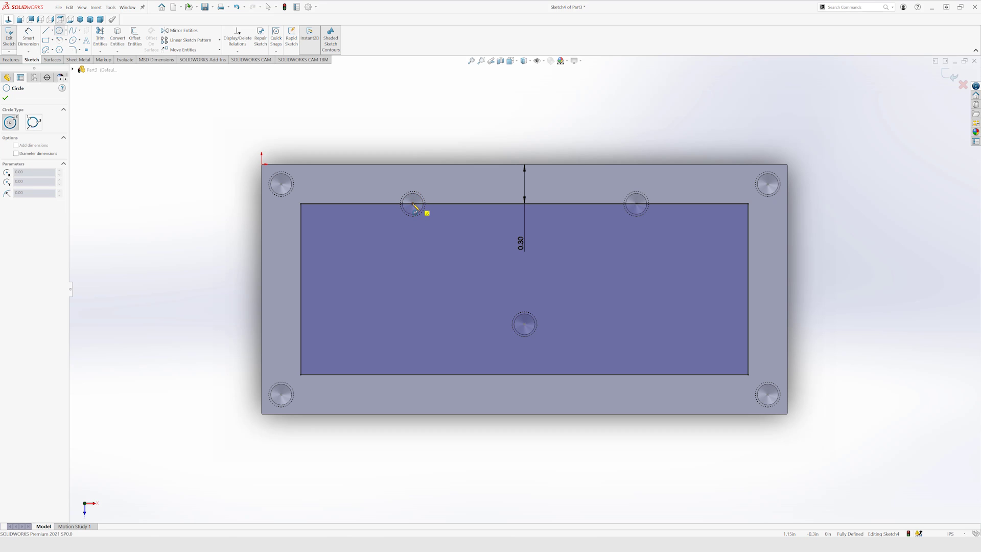
pyautogui.click(413, 204)
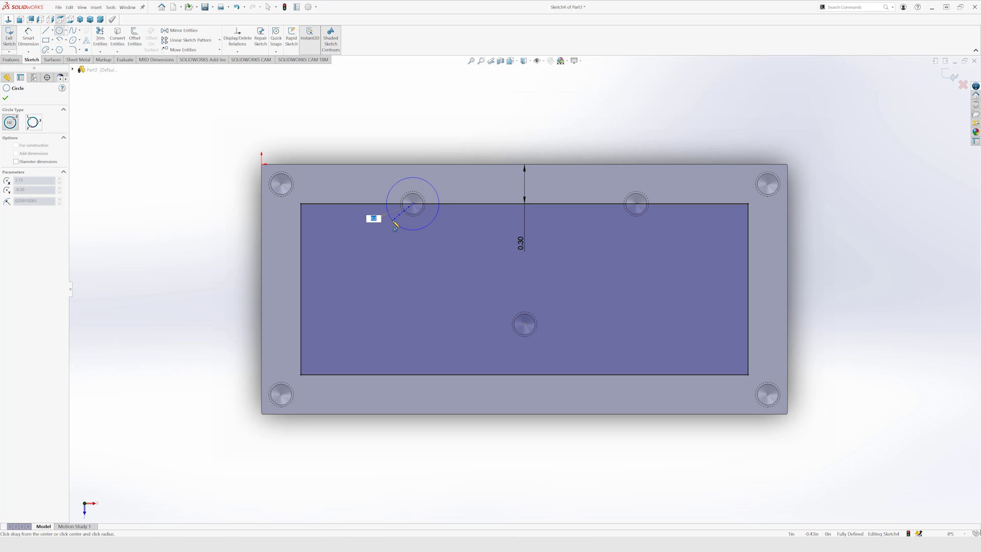
pyautogui.press('BackSpace')
pyautogui.press('Return')
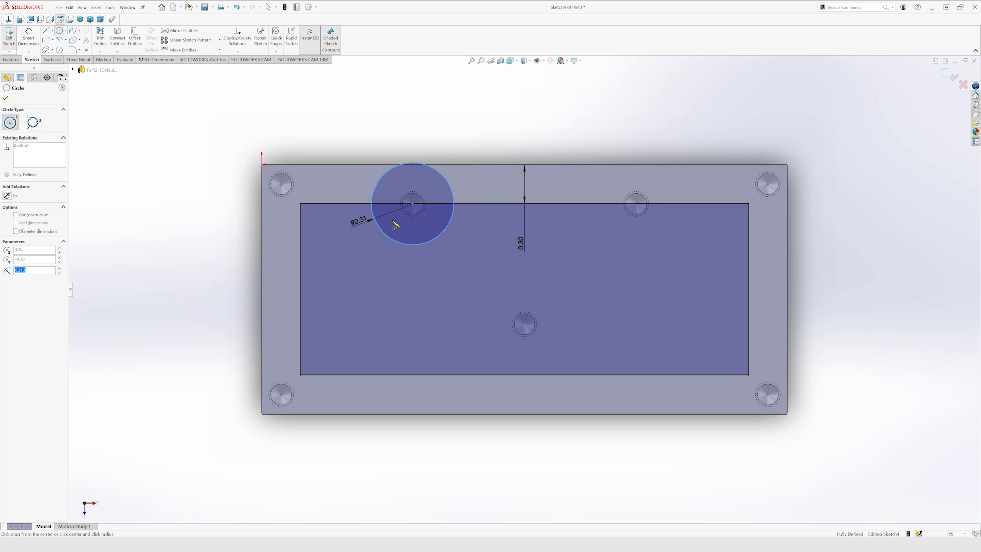
# Add an R0.31 circle on the upper-right inner hole and an R0.19 circle on the centre hole
pyautogui.click(636, 204)
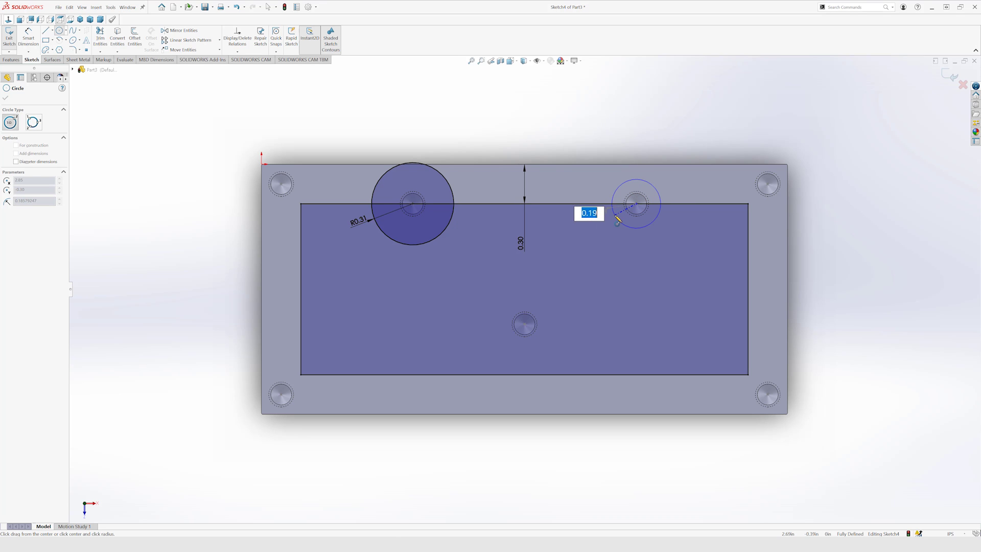
pyautogui.write('.')
pyautogui.press('Return')
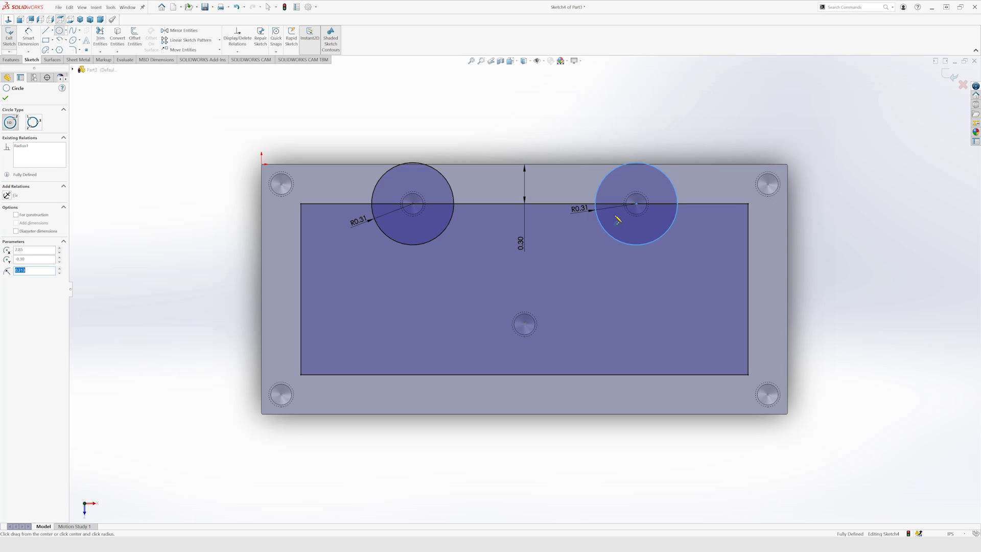
pyautogui.click(524, 324)
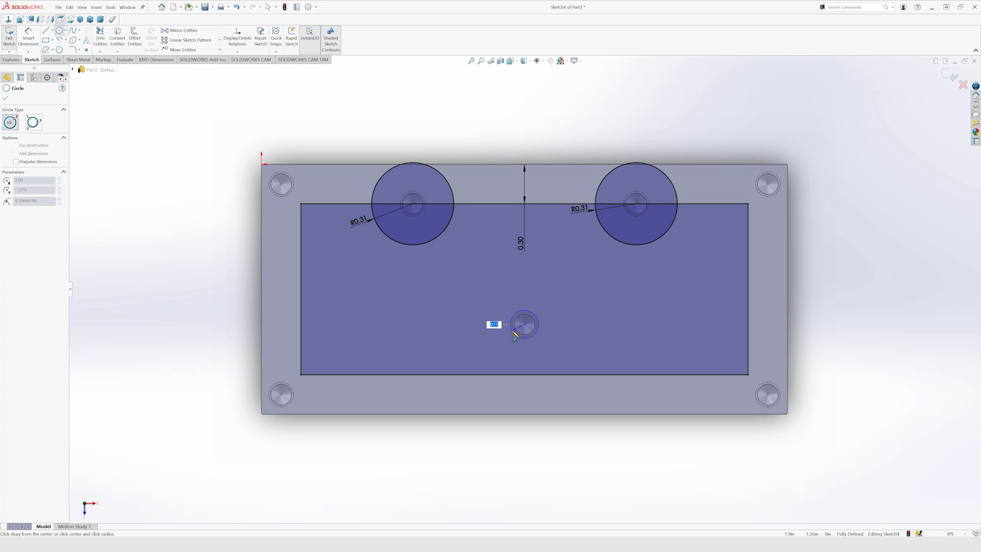
pyautogui.write('.188')
pyautogui.press('Return')
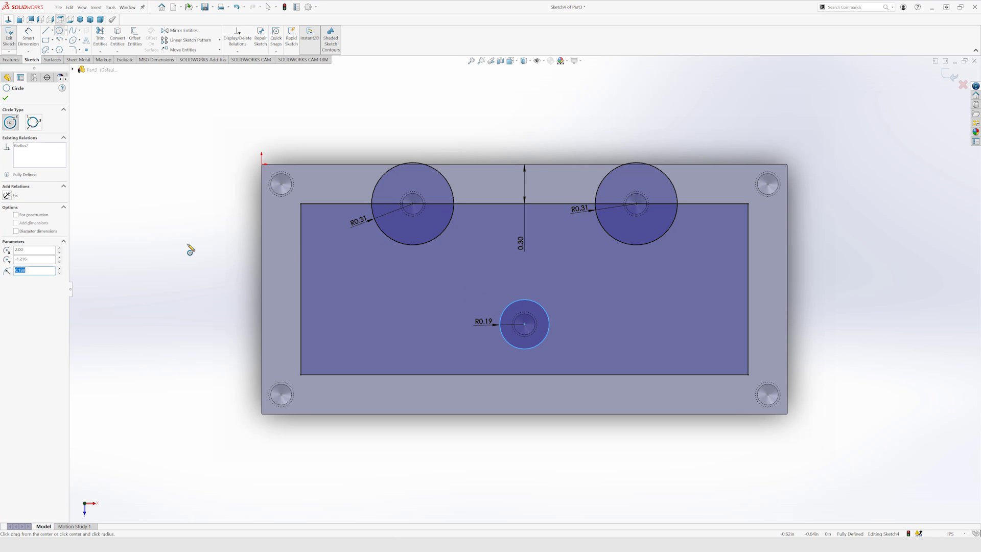
pyautogui.press('Escape')
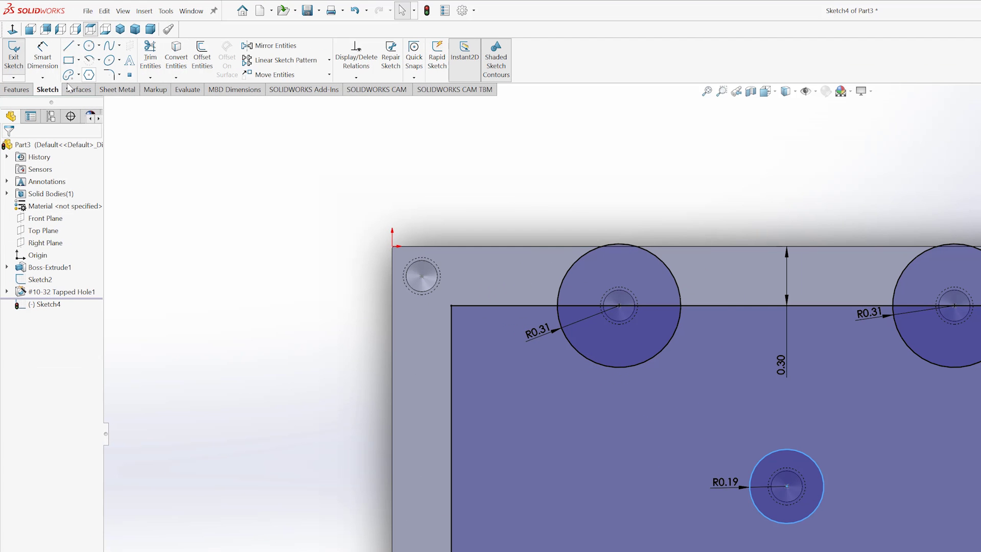
# Draw a line along the block's bottom edge from left to right
pyautogui.click(69, 47)
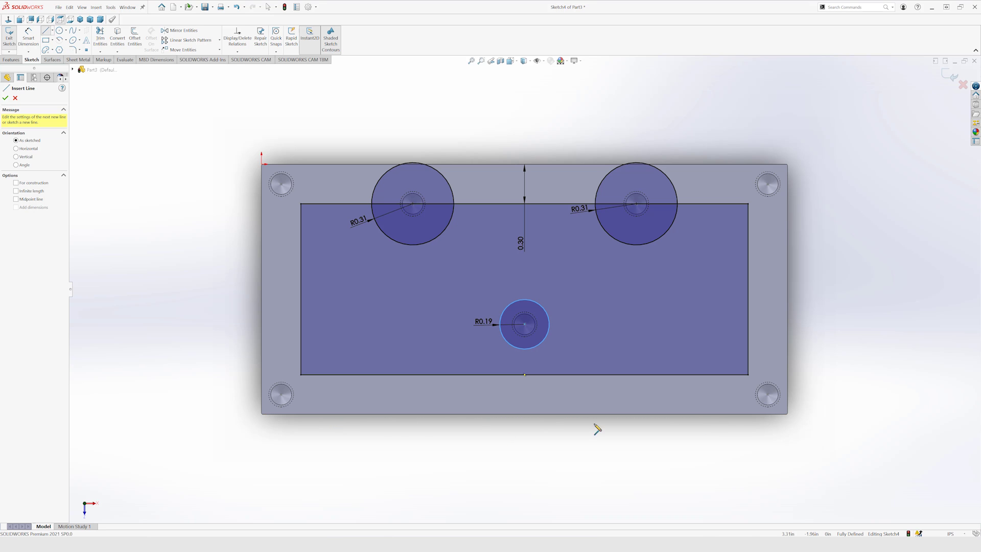
pyautogui.click(314, 414)
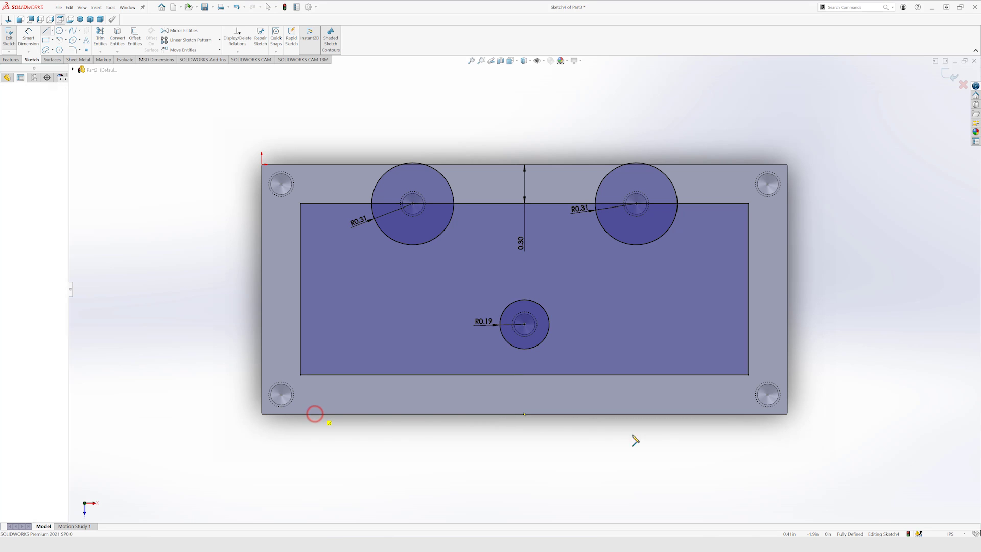
pyautogui.click(742, 414)
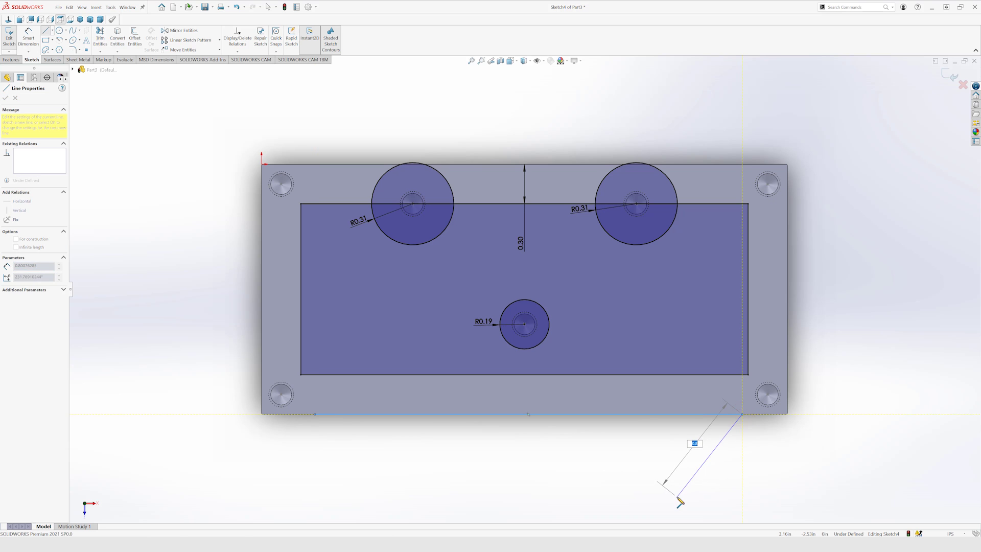
pyautogui.press('Escape')
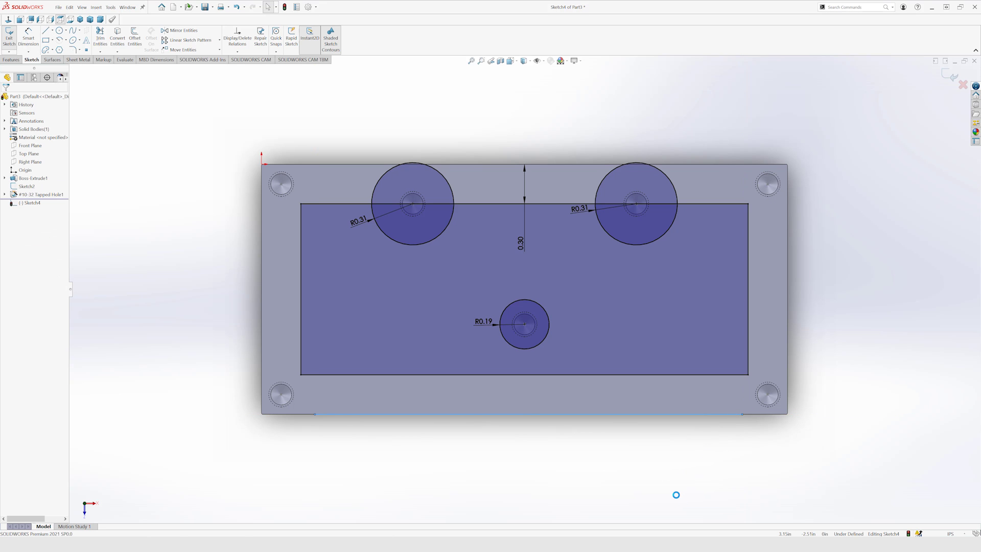
pyautogui.press('l')
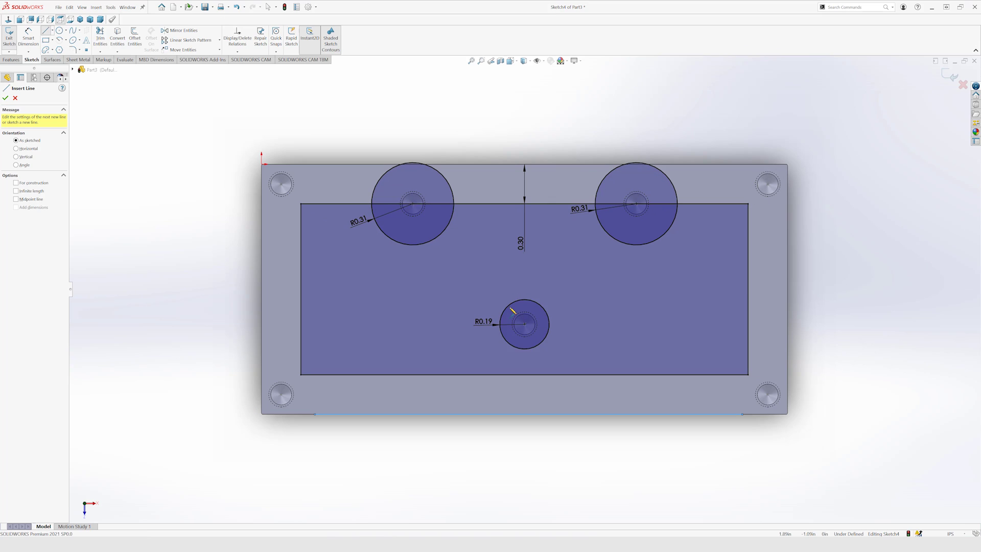
# Draw lines tangent to each side of the R0.19 circle down to the bottom edge
pyautogui.moveTo(512, 305)
pyautogui.mouseDown()
pyautogui.moveTo(425, 319)
pyautogui.moveTo(446, 381)
pyautogui.moveTo(401, 393)
pyautogui.moveTo(396, 414)
pyautogui.mouseUp()
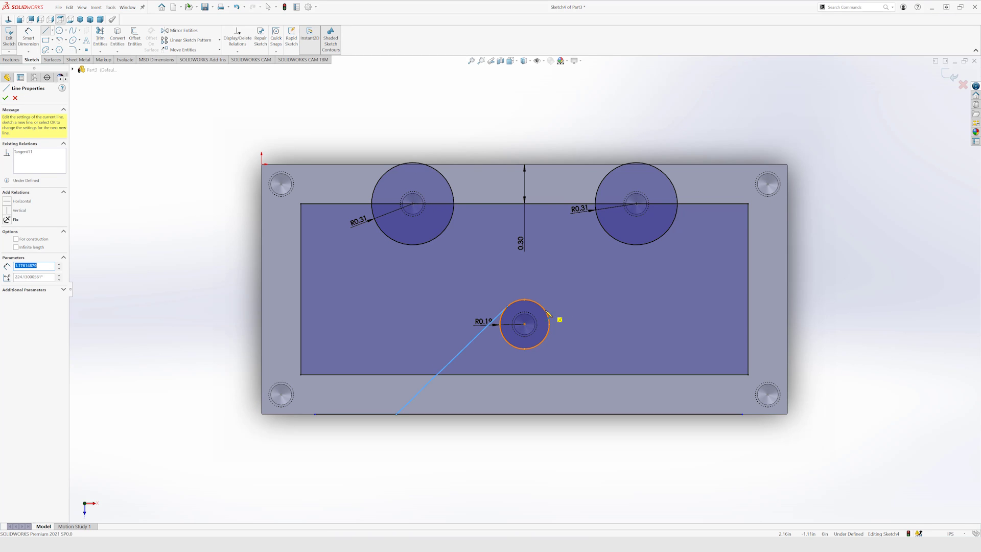
pyautogui.click(547, 312)
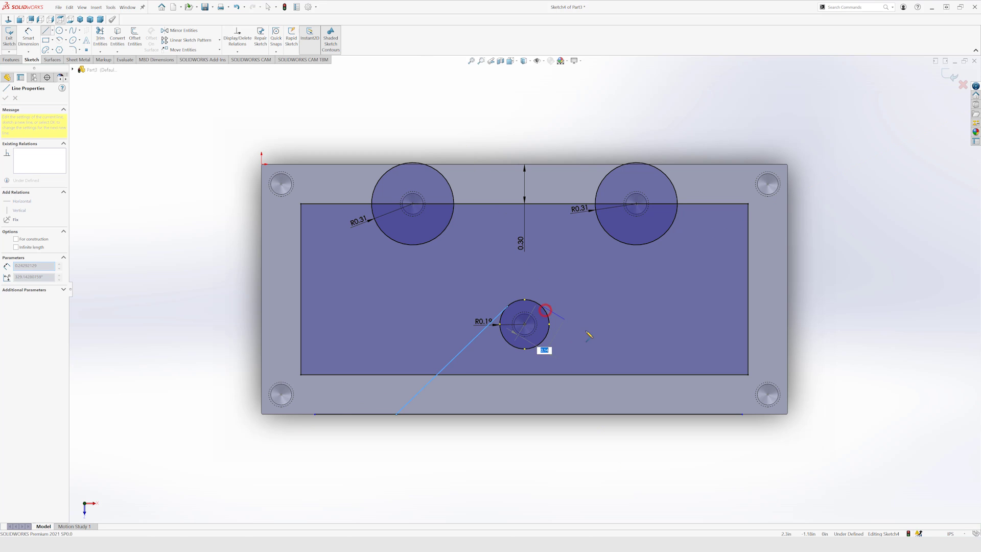
pyautogui.click(679, 414)
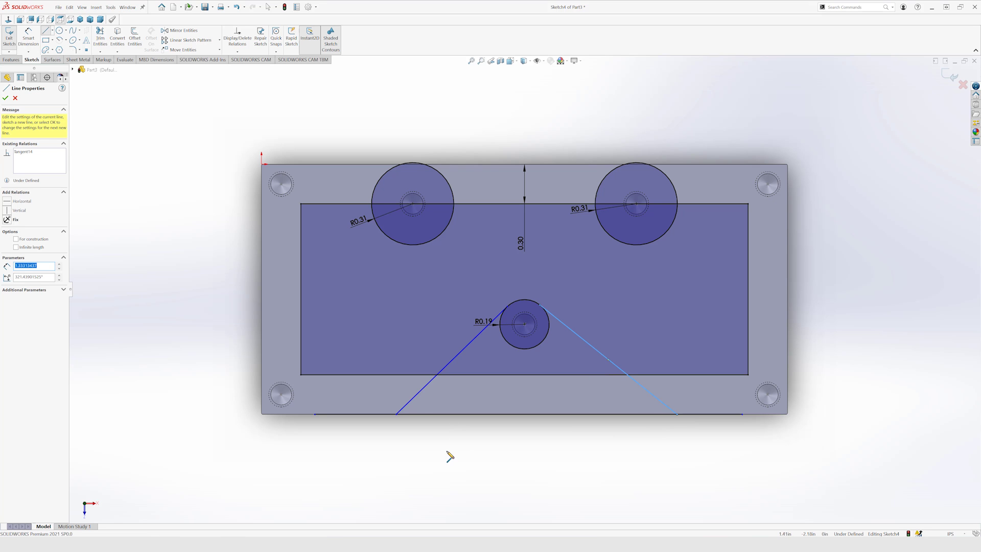
pyautogui.press('Escape')
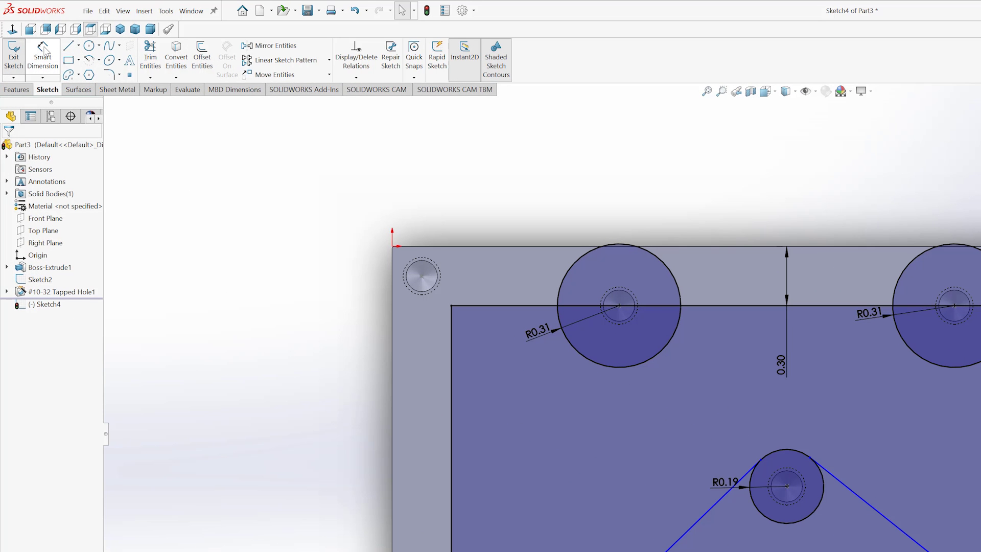
# Dimension the left and right slanted lines at 45° to the bottom edge
pyautogui.click(42, 49)
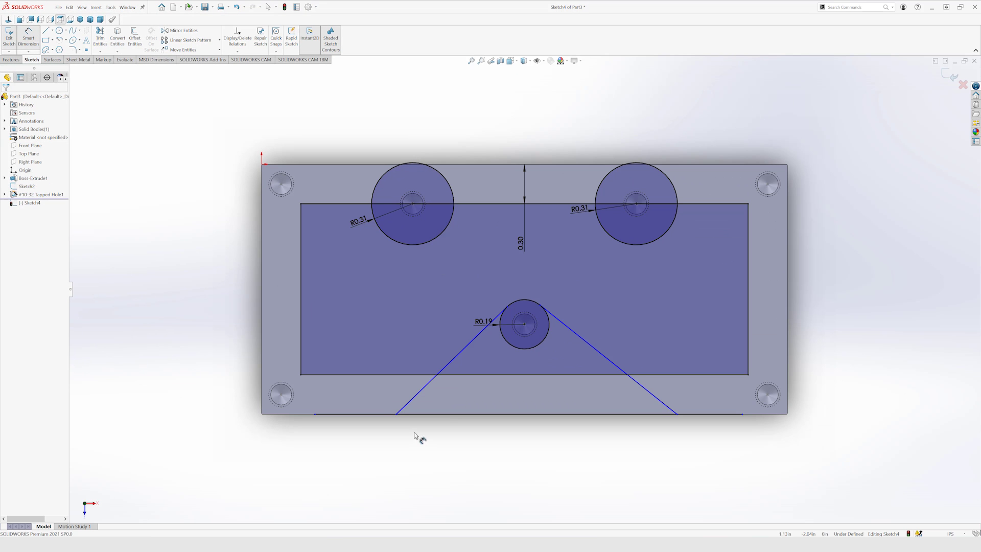
pyautogui.click(446, 413)
pyautogui.click(423, 389)
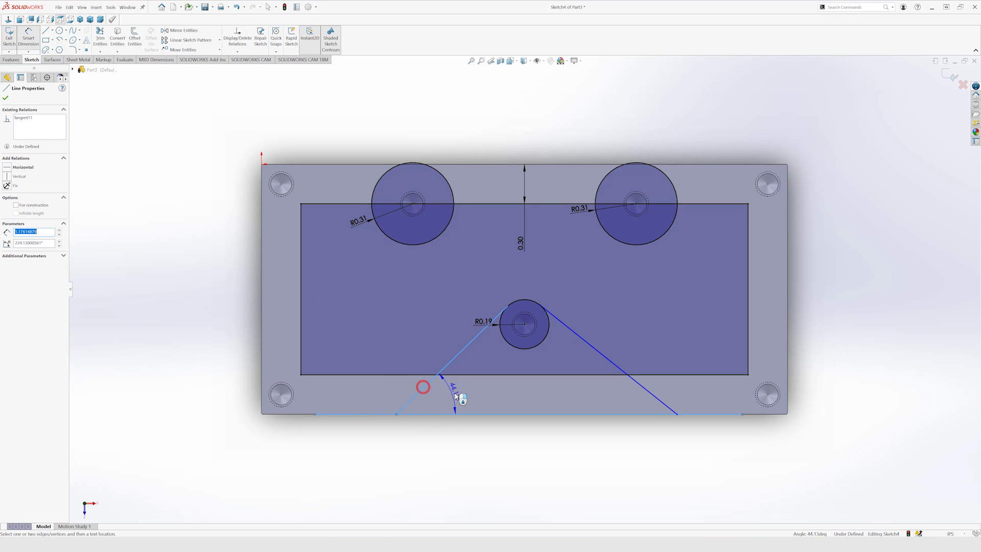
pyautogui.click(459, 396)
pyautogui.write('45')
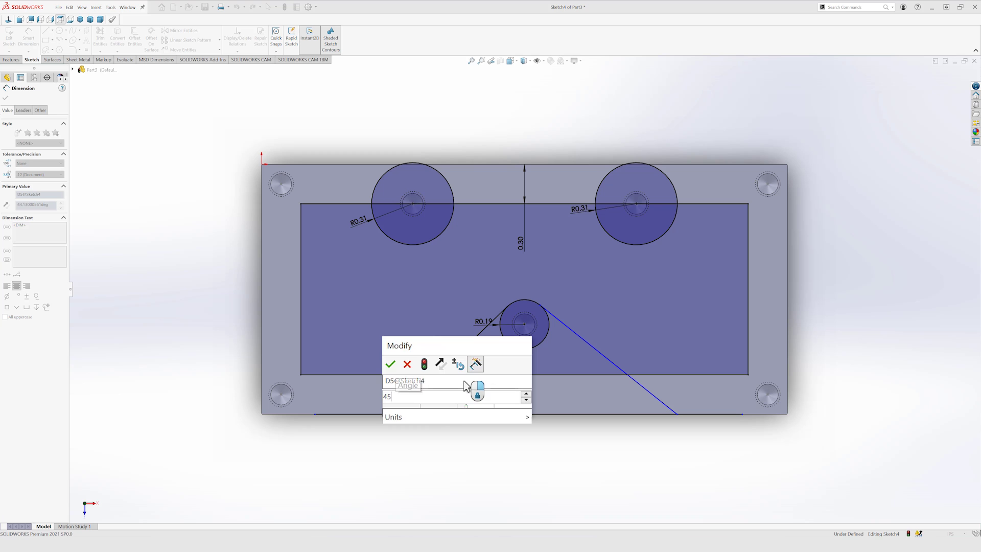
pyautogui.press('Return')
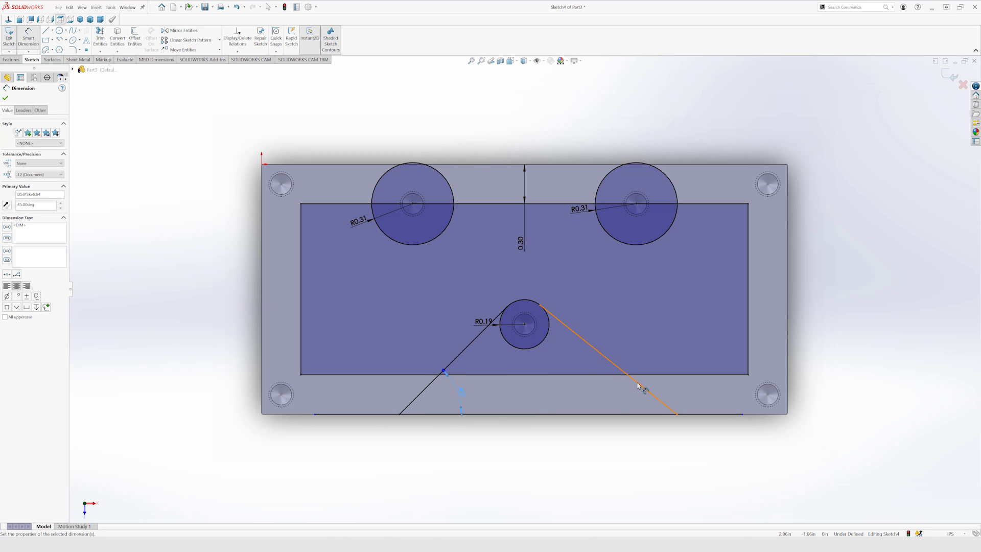
pyautogui.click(634, 379)
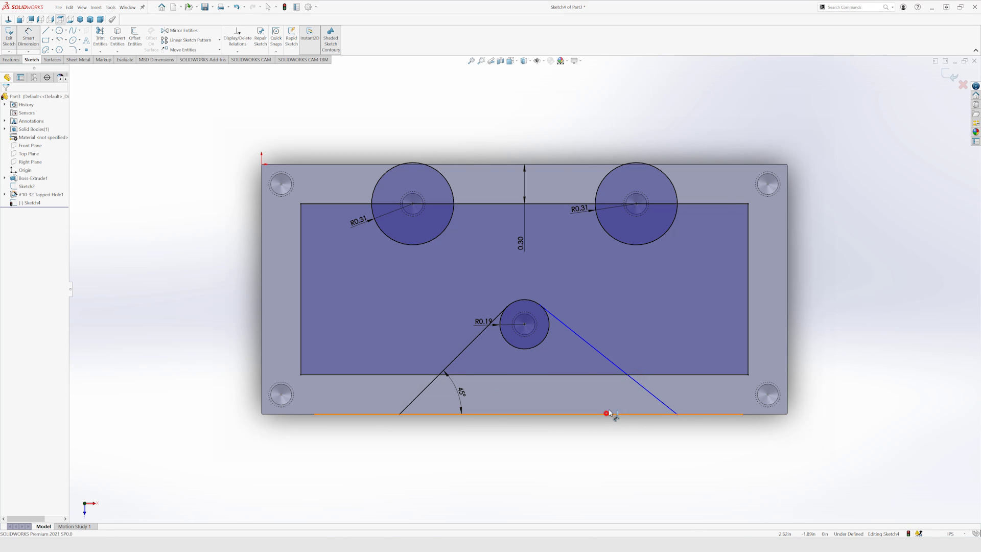
pyautogui.click(607, 414)
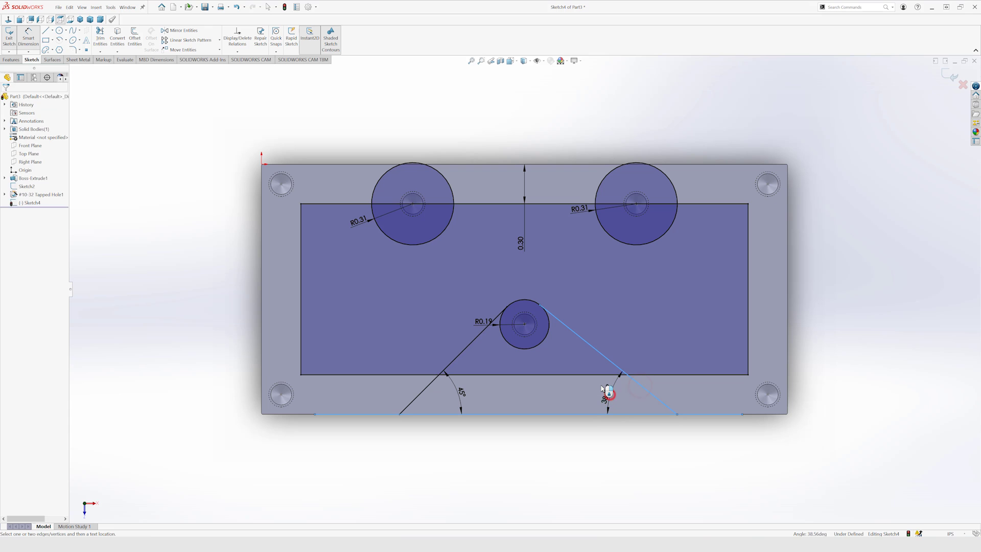
pyautogui.click(613, 398)
pyautogui.write('45')
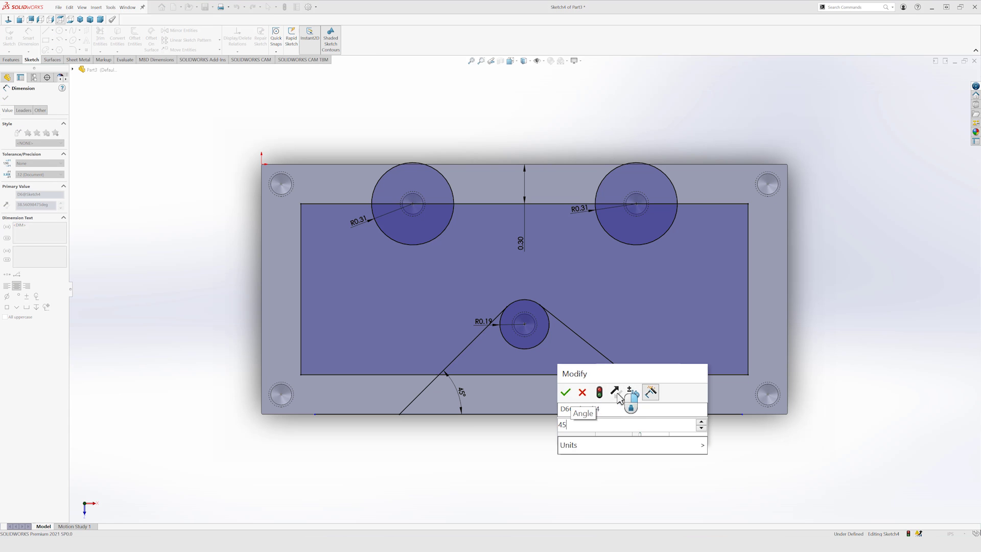
pyautogui.press('Return')
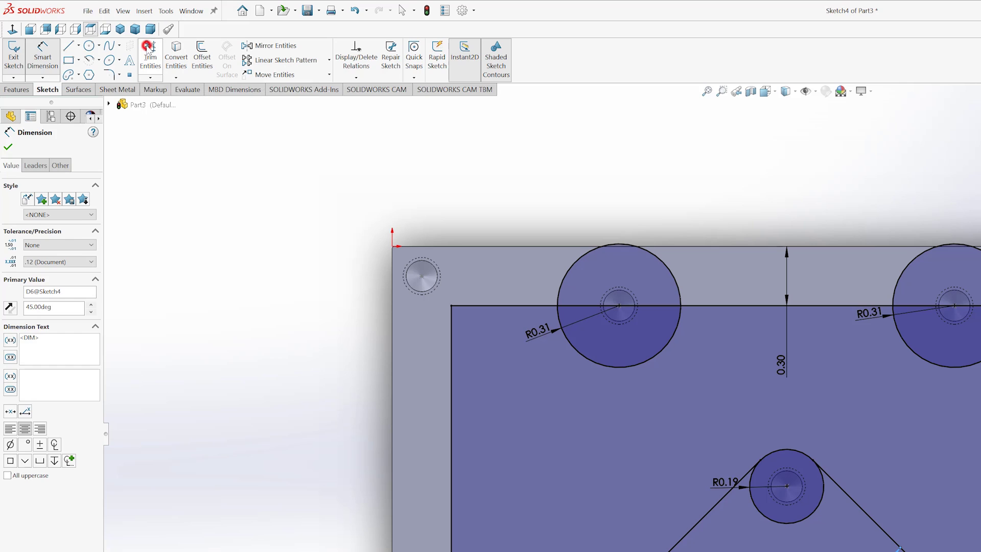
# Trim the bottom line outside the triangle, the small circle's lower arc, and both large circles into half-round notches
pyautogui.click(150, 53)
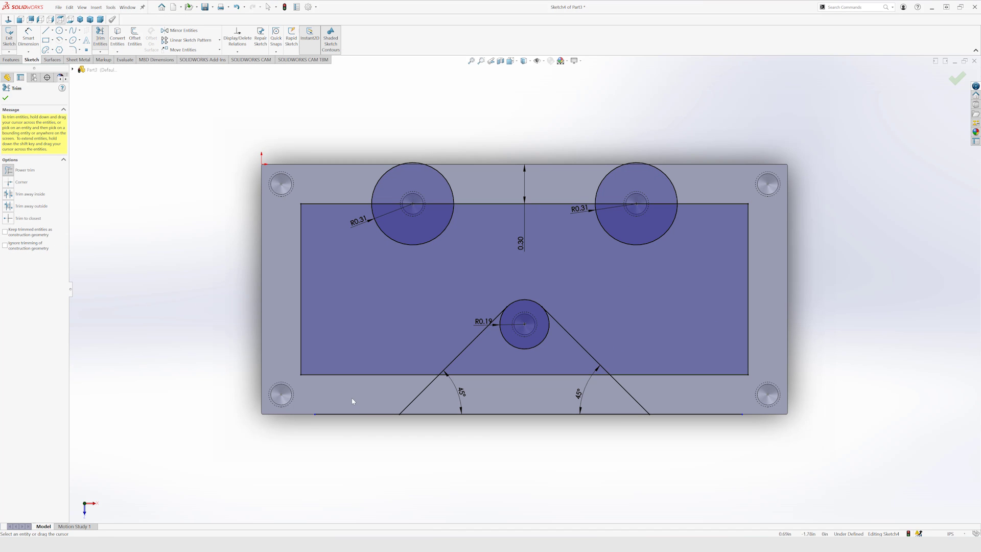
pyautogui.moveTo(351, 400); pyautogui.dragTo(356, 427)
pyautogui.moveTo(675, 398); pyautogui.dragTo(682, 433)
pyautogui.moveTo(529, 390); pyautogui.dragTo(527, 368)
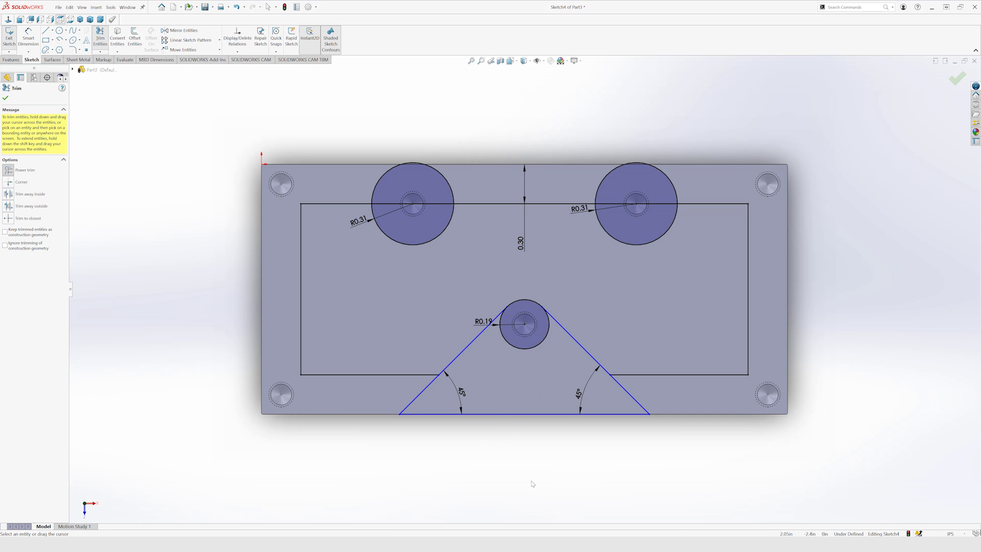
pyautogui.moveTo(529, 359); pyautogui.dragTo(529, 345)
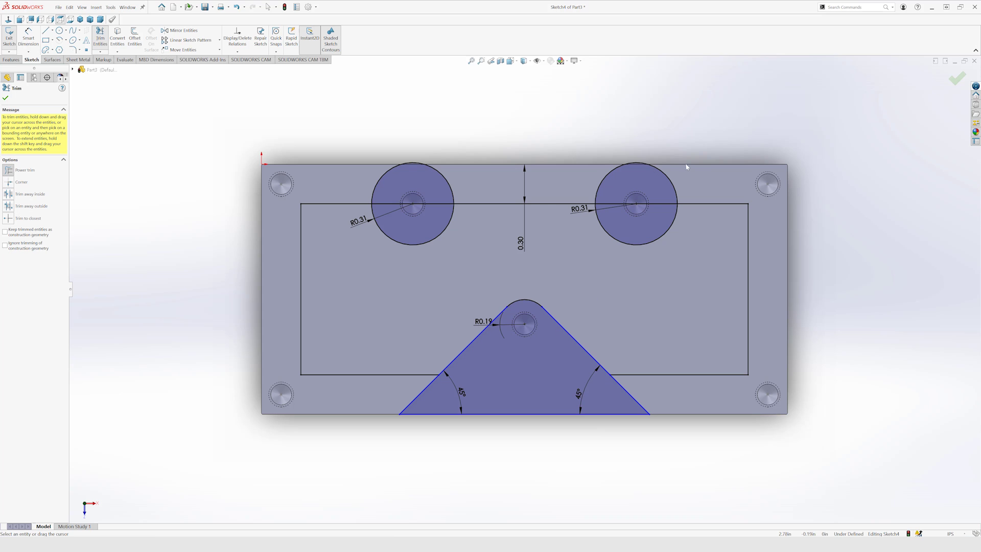
pyautogui.moveTo(673, 185); pyautogui.dragTo(662, 216)
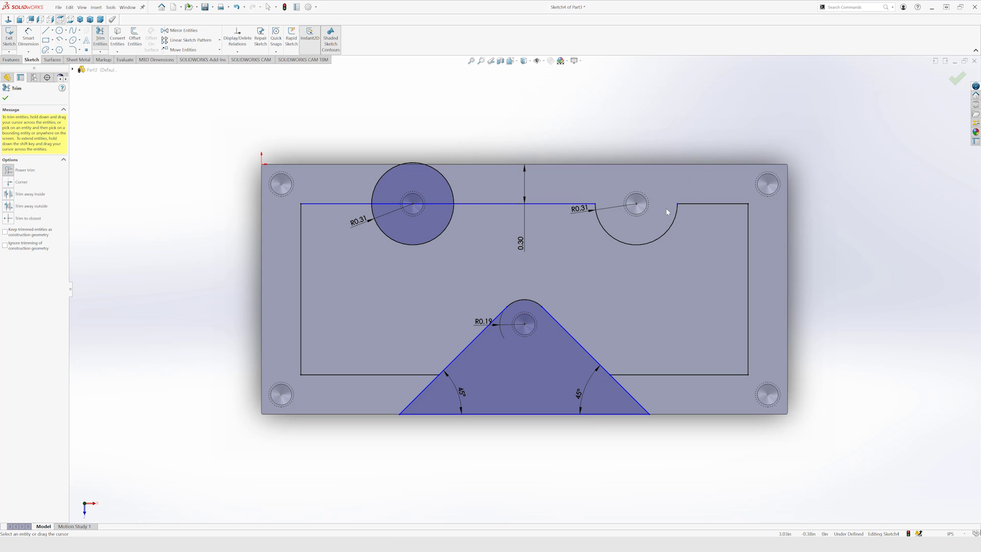
pyautogui.moveTo(456, 187)
pyautogui.mouseDown()
pyautogui.moveTo(444, 188)
pyautogui.moveTo(433, 217)
pyautogui.mouseUp()
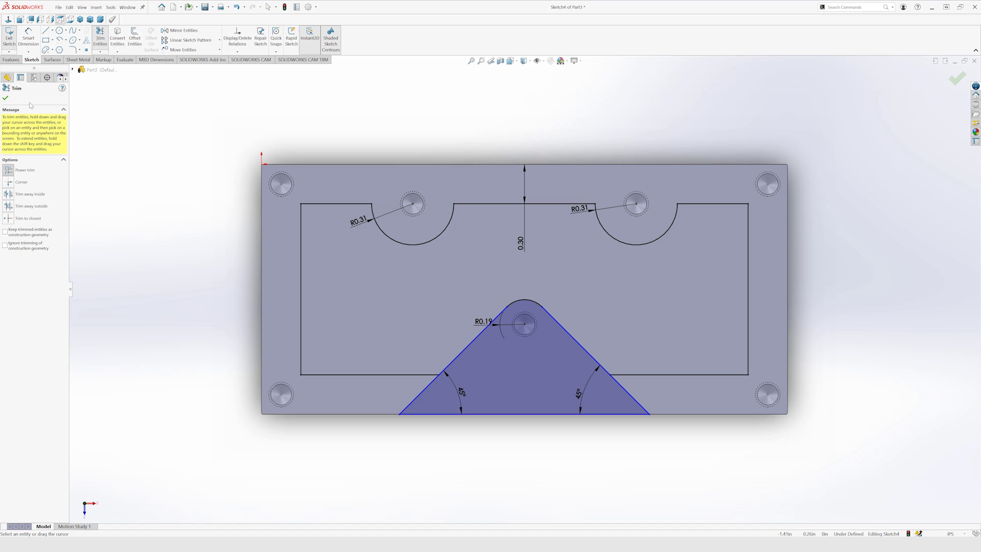
pyautogui.press('Escape')
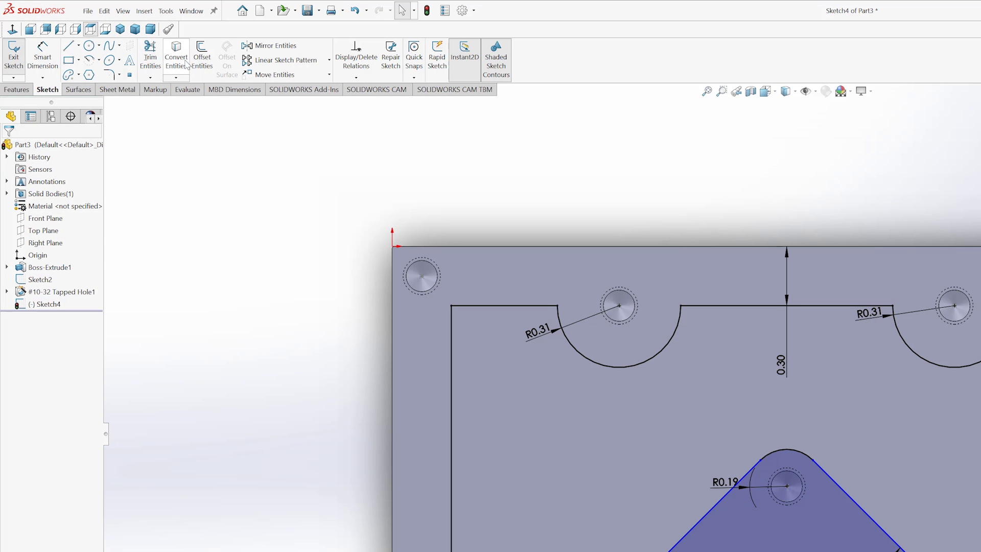
# Offset the triangle's left and right slanted edges 0.30in inward
pyautogui.click(200, 48)
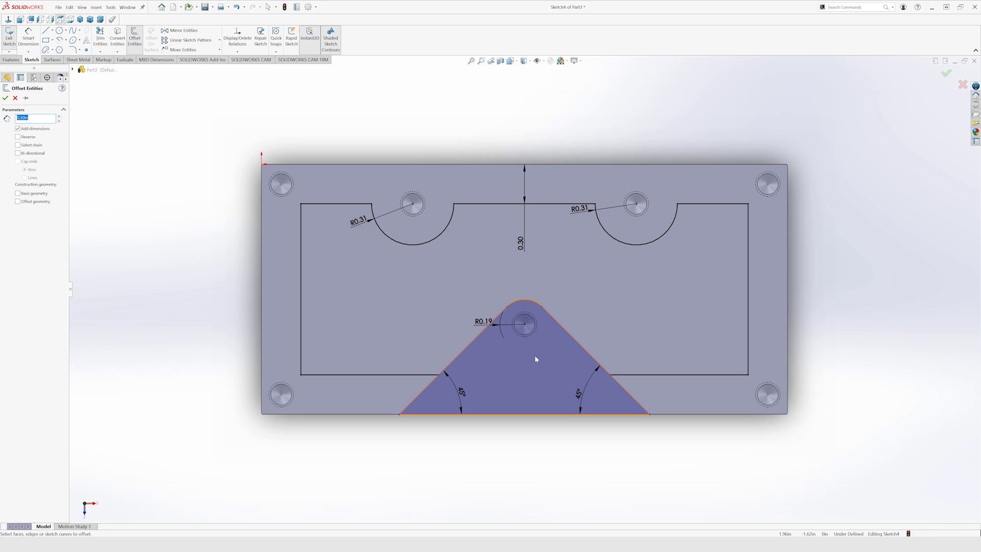
pyautogui.click(488, 369)
pyautogui.click(462, 350)
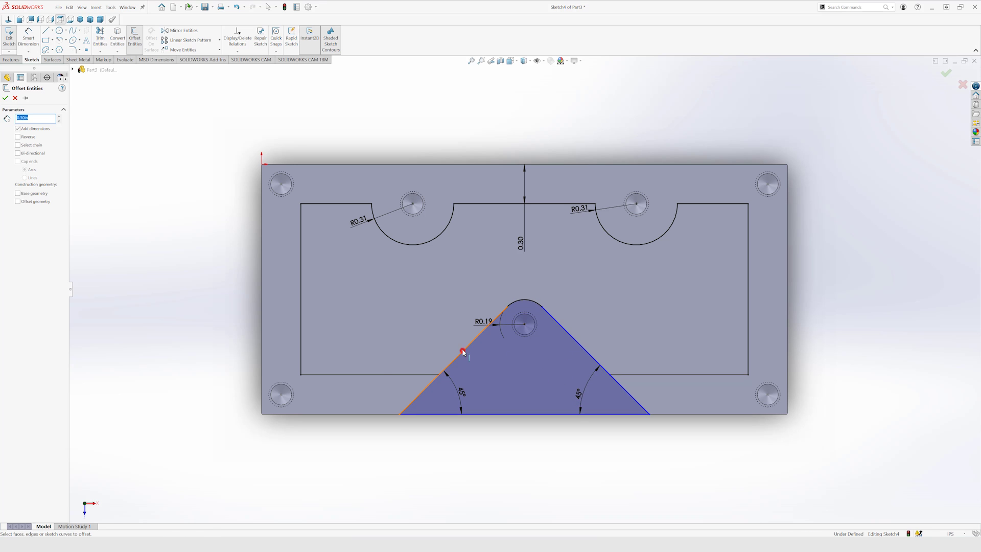
pyautogui.click(501, 376)
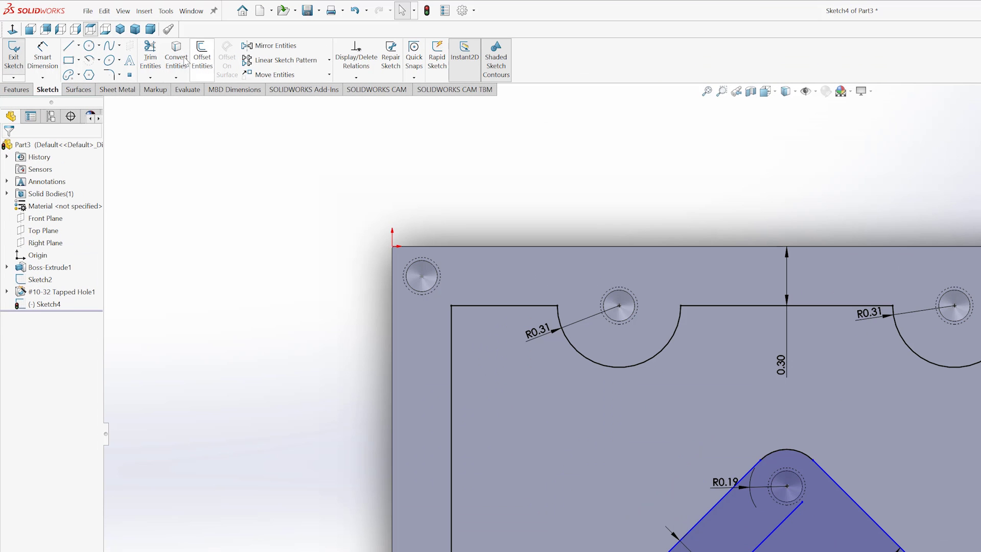
pyautogui.click(203, 55)
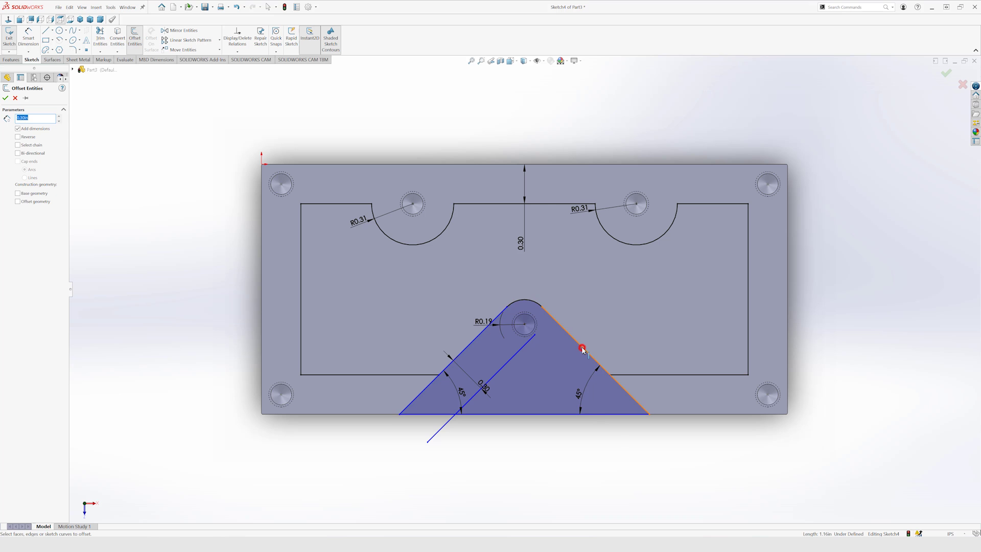
pyautogui.click(582, 350)
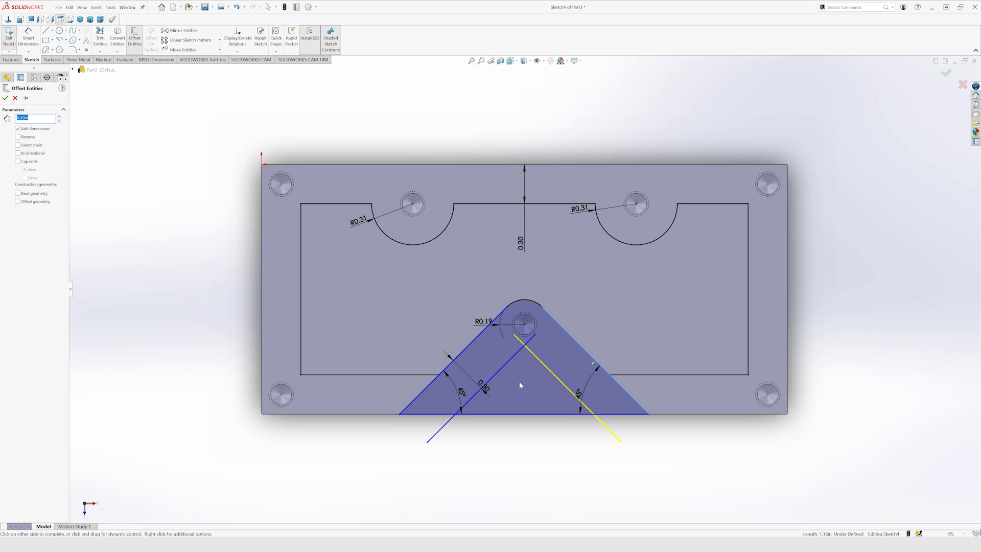
pyautogui.click(519, 383)
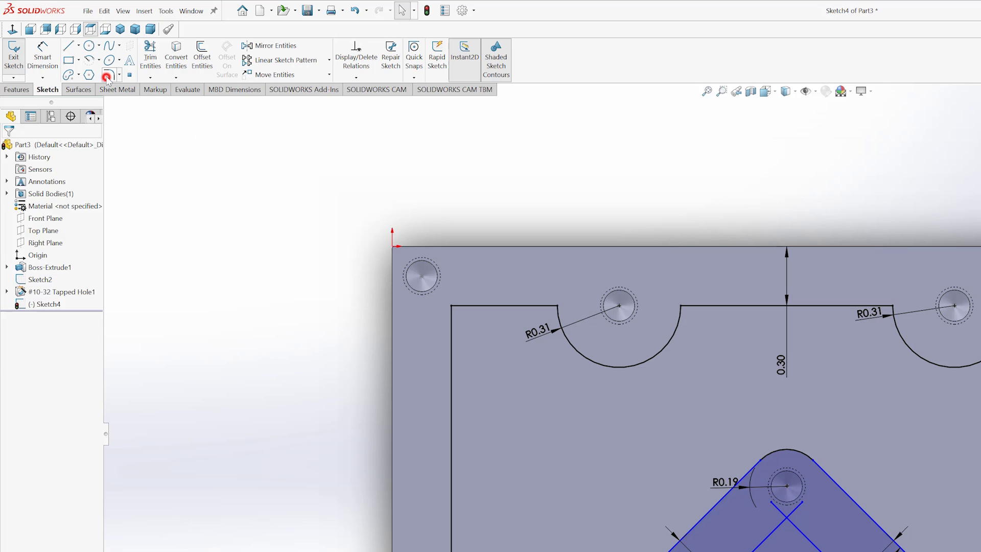
# Fillet the corner where the two inner offset lines meet
pyautogui.click(106, 77)
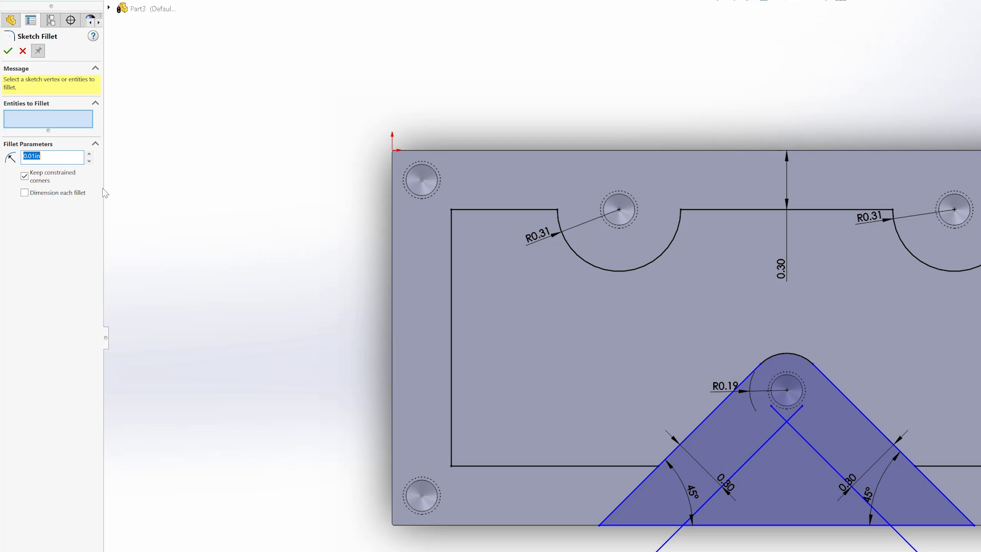
pyautogui.press('BackSpace')
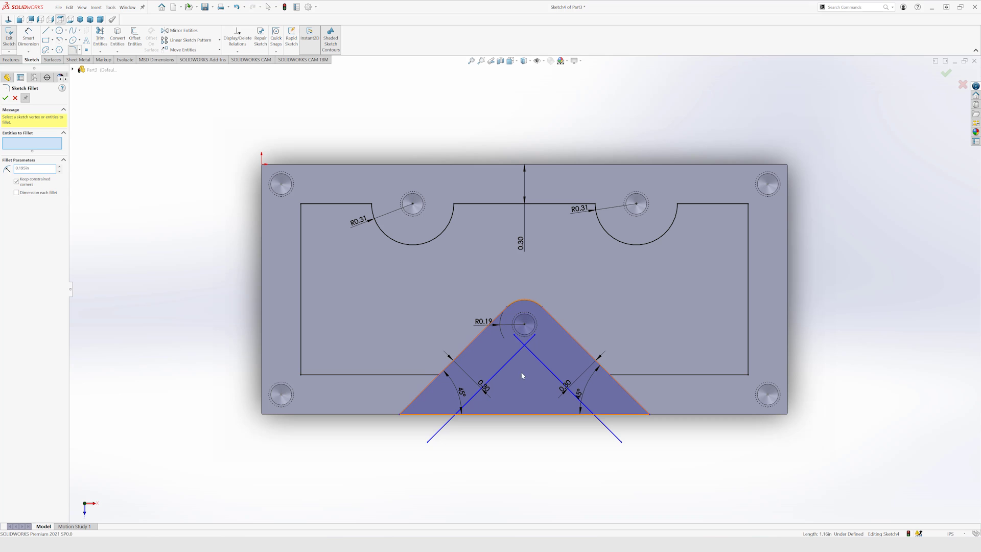
pyautogui.click(499, 373)
pyautogui.click(543, 363)
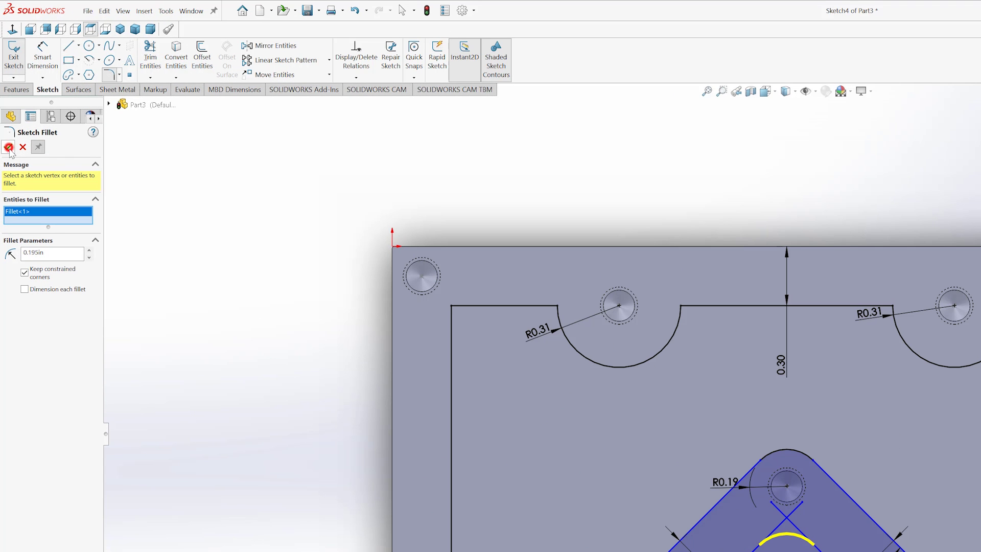
pyautogui.click(8, 148)
pyautogui.click(8, 148)
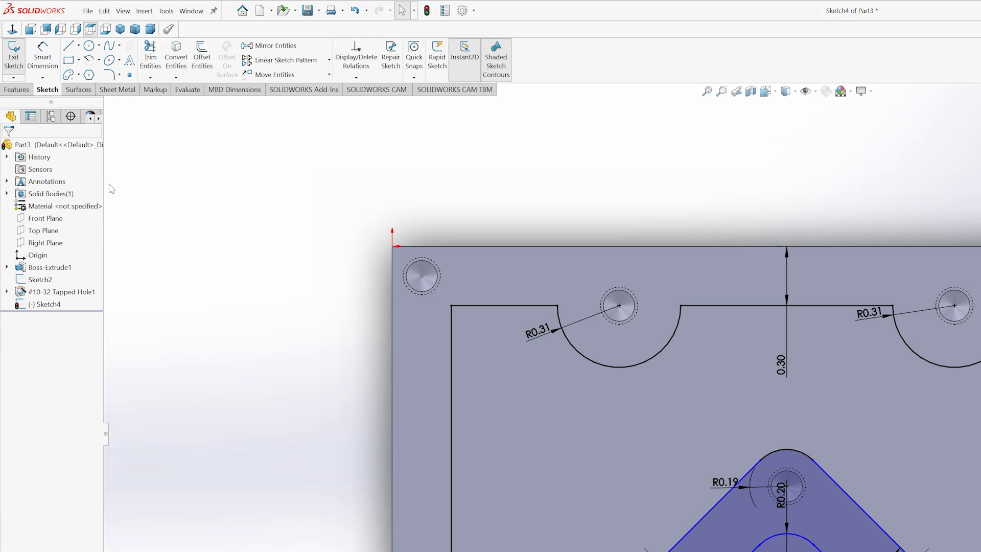
# Trim the diagonal extensions and bottom segment below the plate's edge
pyautogui.click(150, 51)
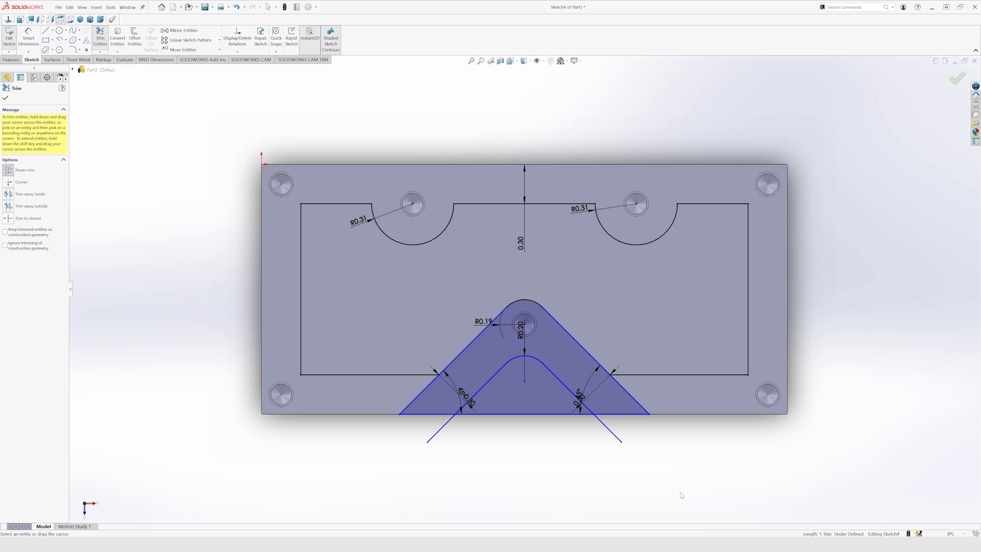
pyautogui.moveTo(621, 427); pyautogui.dragTo(632, 394)
pyautogui.moveTo(456, 432)
pyautogui.mouseDown()
pyautogui.moveTo(428, 419)
pyautogui.moveTo(411, 396)
pyautogui.mouseUp()
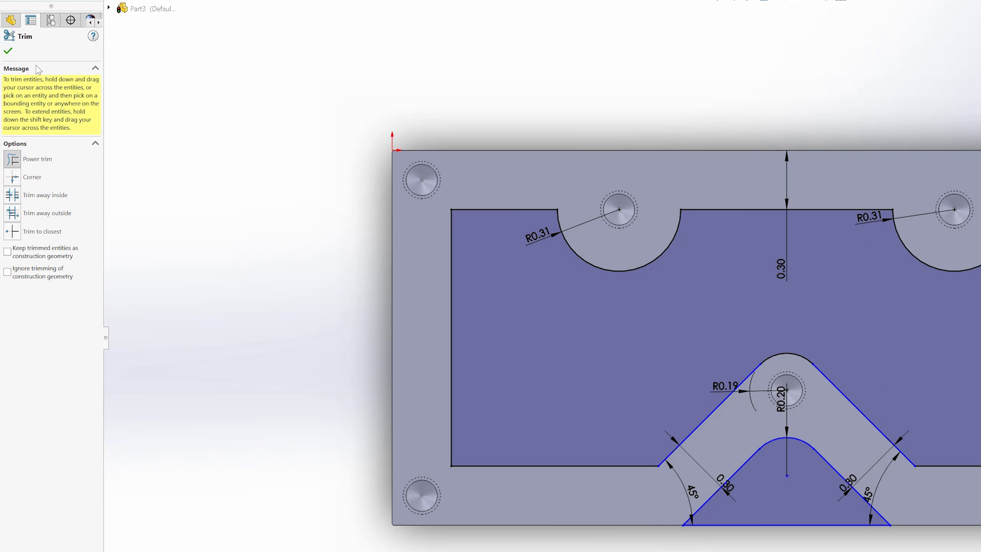
pyautogui.click(8, 51)
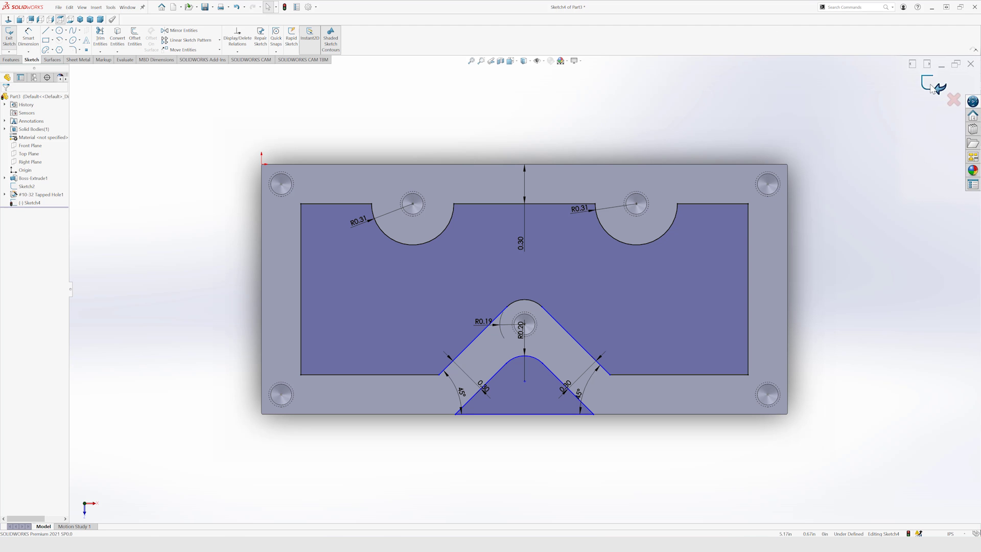
# Extruded-cut the pocket sketch 0.50in deep with a Blind end condition
pyautogui.click(926, 82)
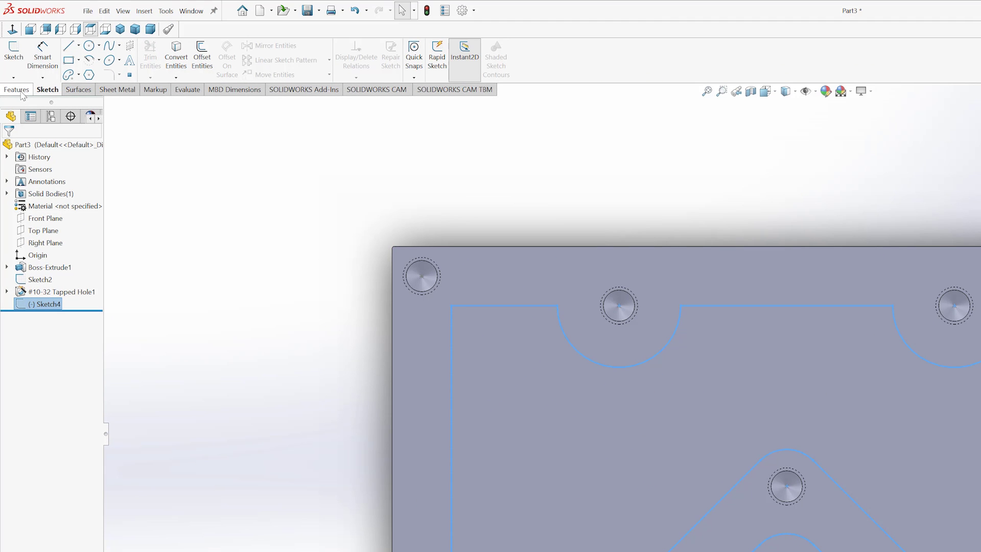
pyautogui.click(18, 91)
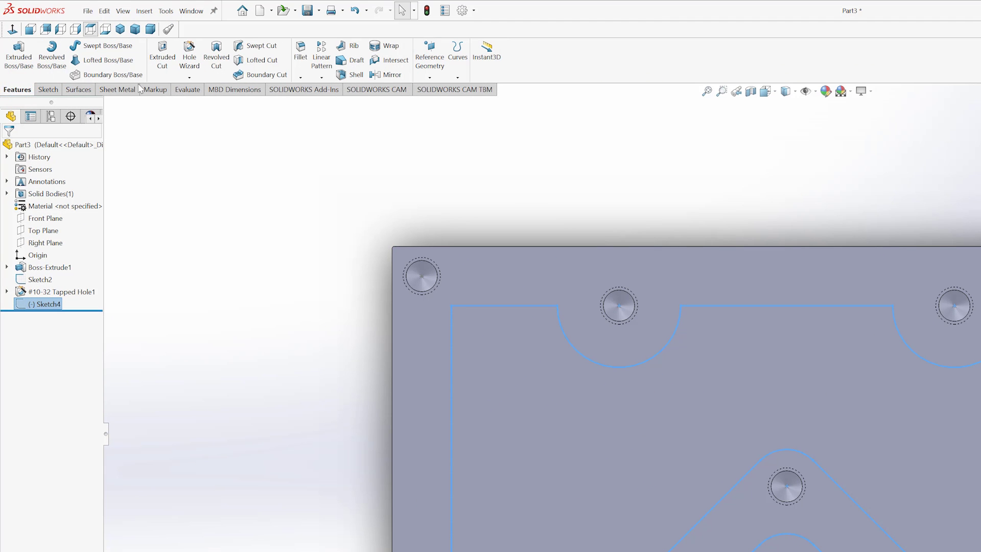
pyautogui.click(162, 56)
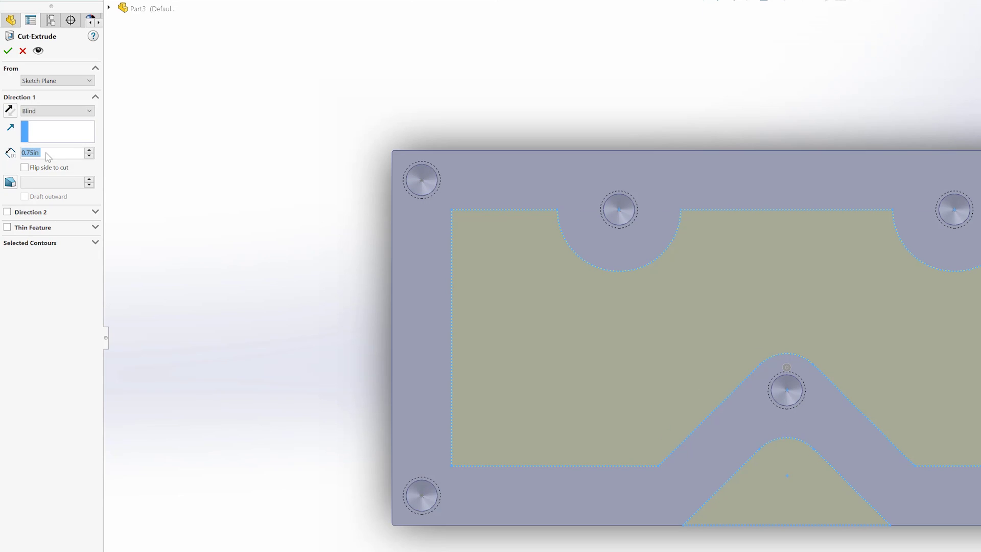
pyautogui.write('.5')
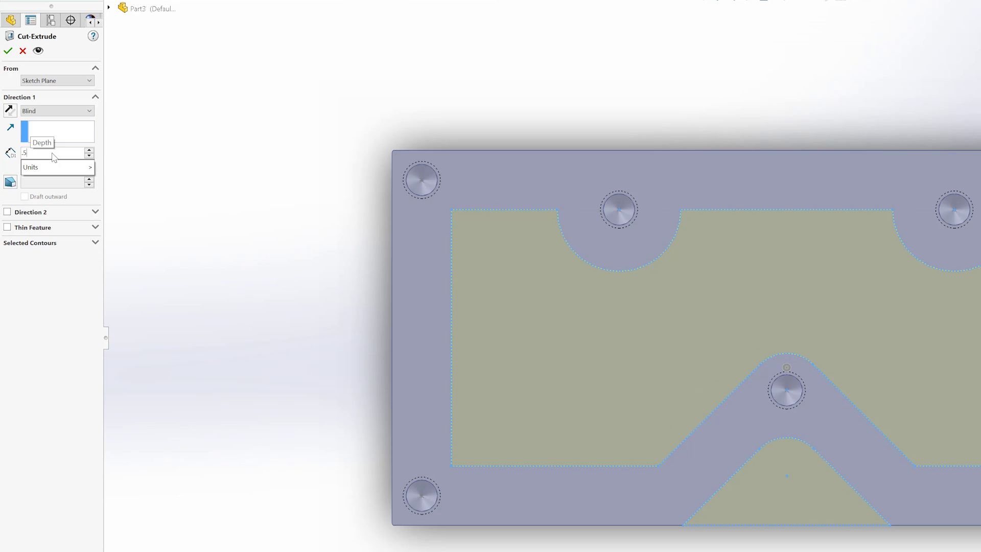
pyautogui.press('Return')
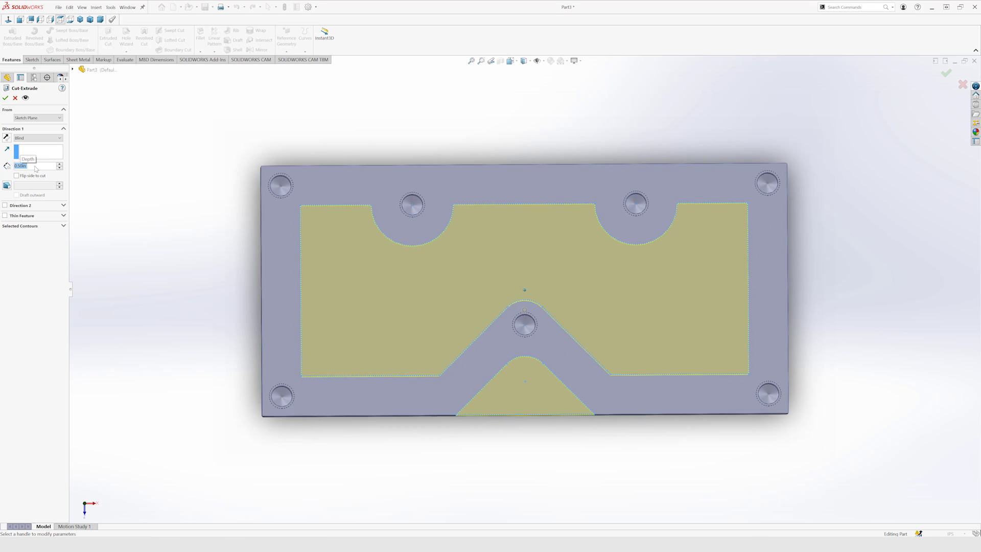
pyautogui.hotkey('ctrl', '7')
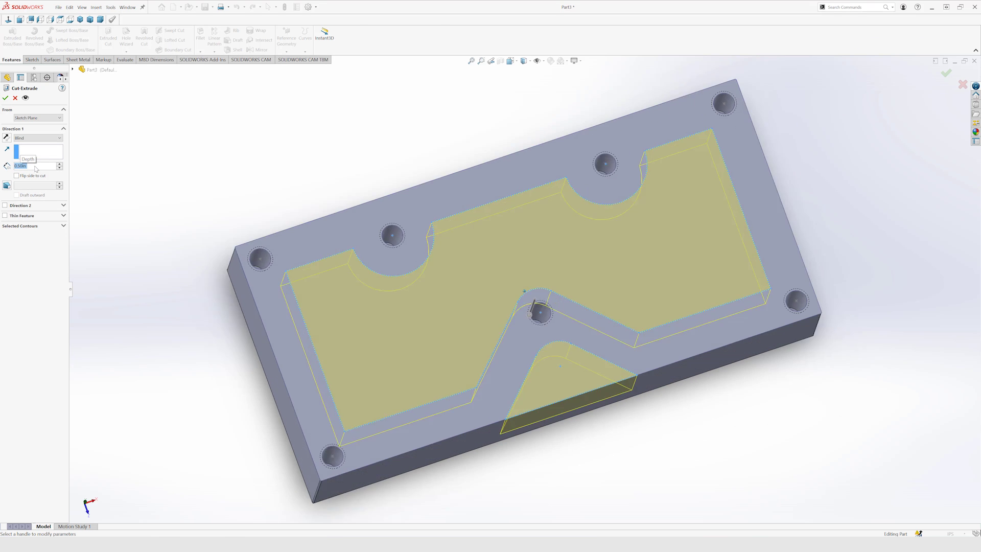
pyautogui.press('Left')
pyautogui.press('Down')
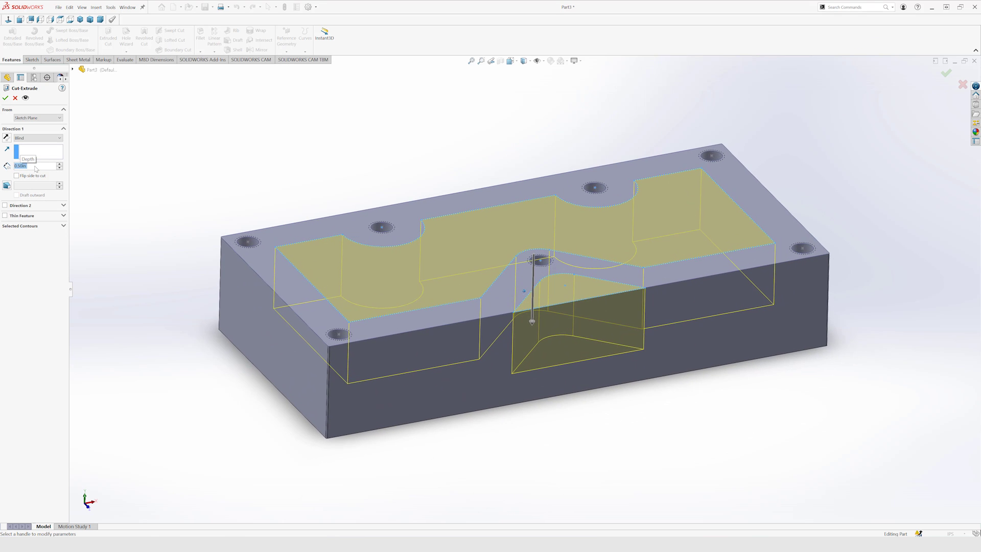
pyautogui.click(5, 97)
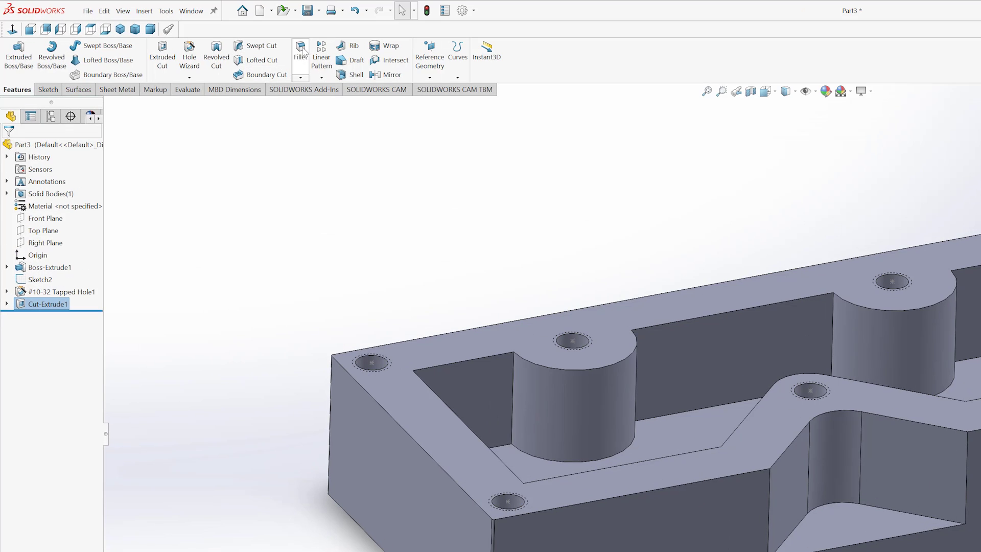
# Apply a 0.195in fillet to one vertical pocket edge plus its 11 connected wall edges
pyautogui.click(301, 49)
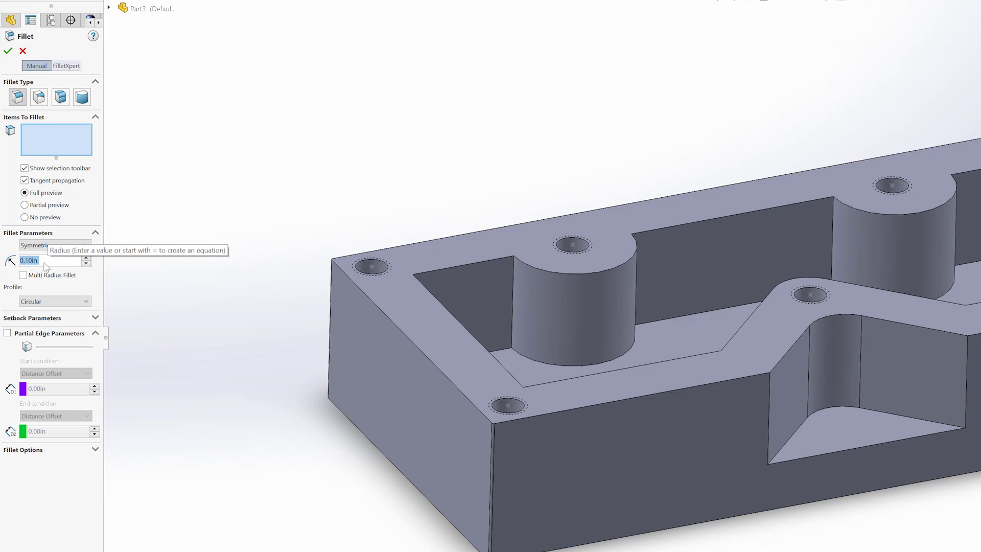
pyautogui.write('.195')
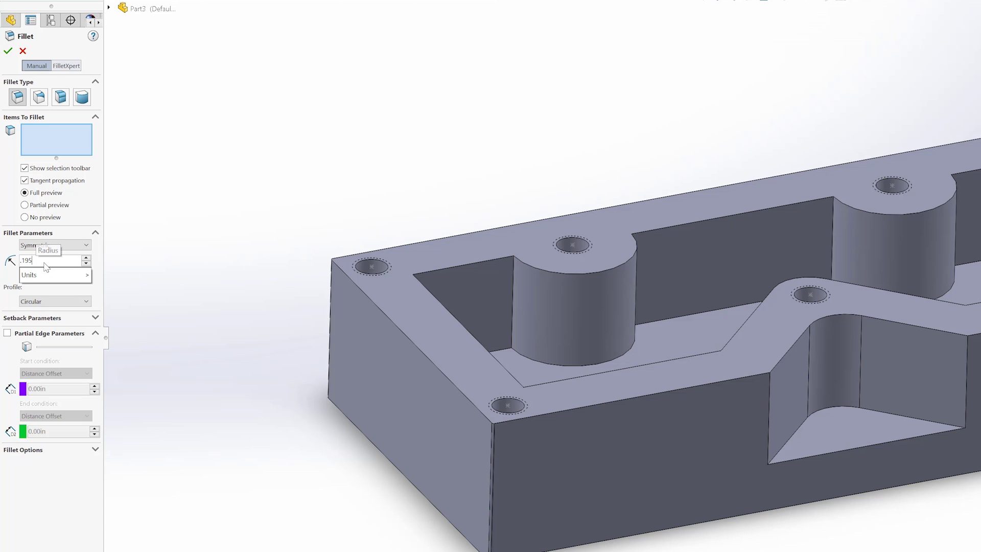
pyautogui.press('Return')
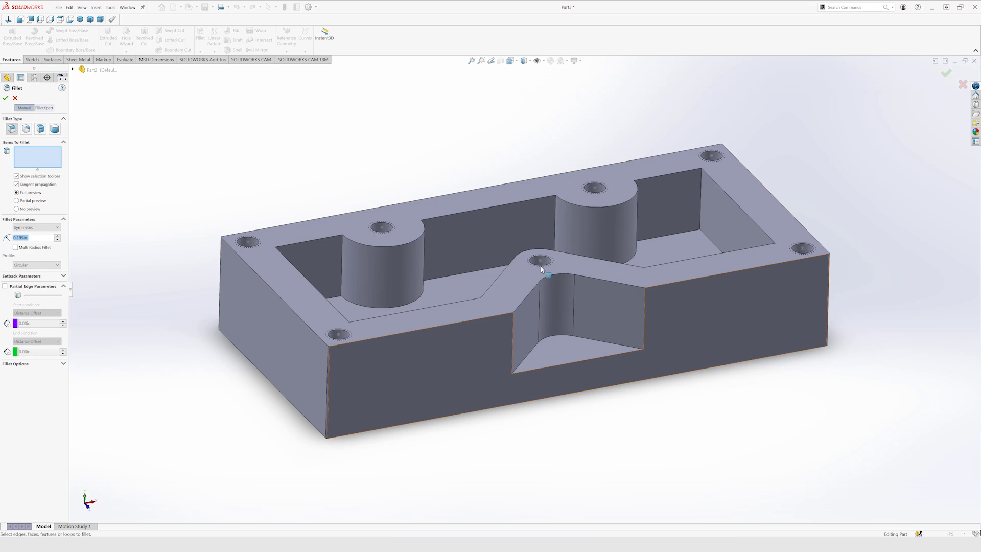
pyautogui.click(555, 215)
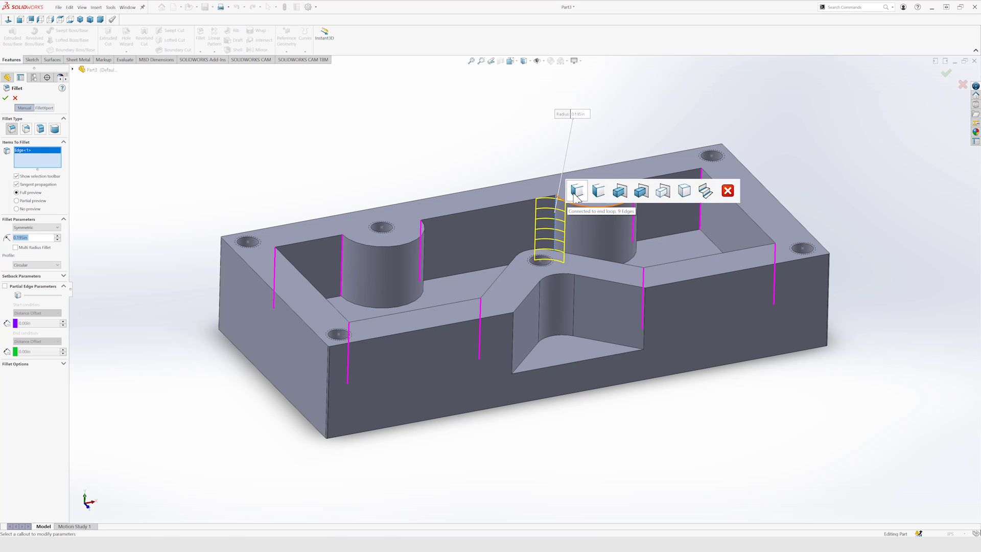
pyautogui.click(598, 191)
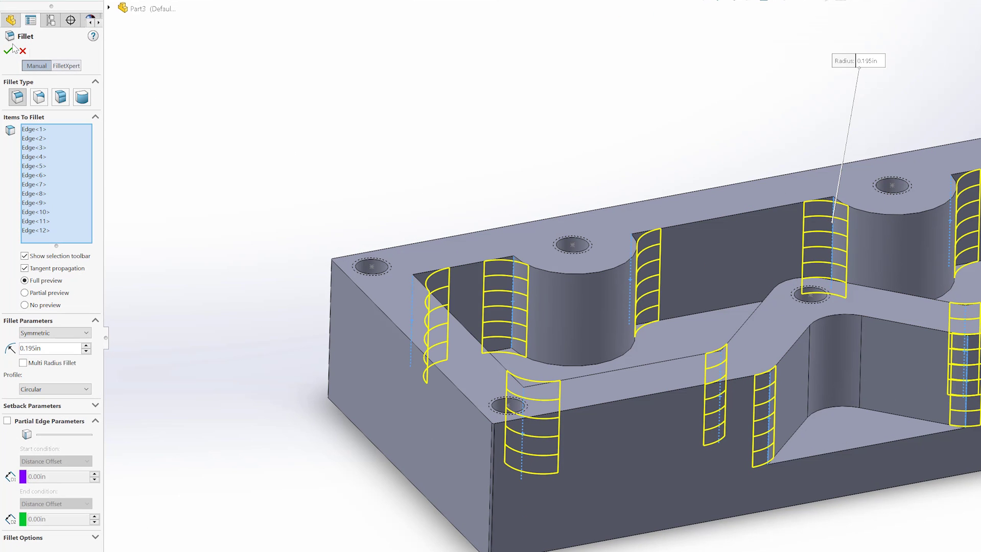
pyautogui.click(8, 51)
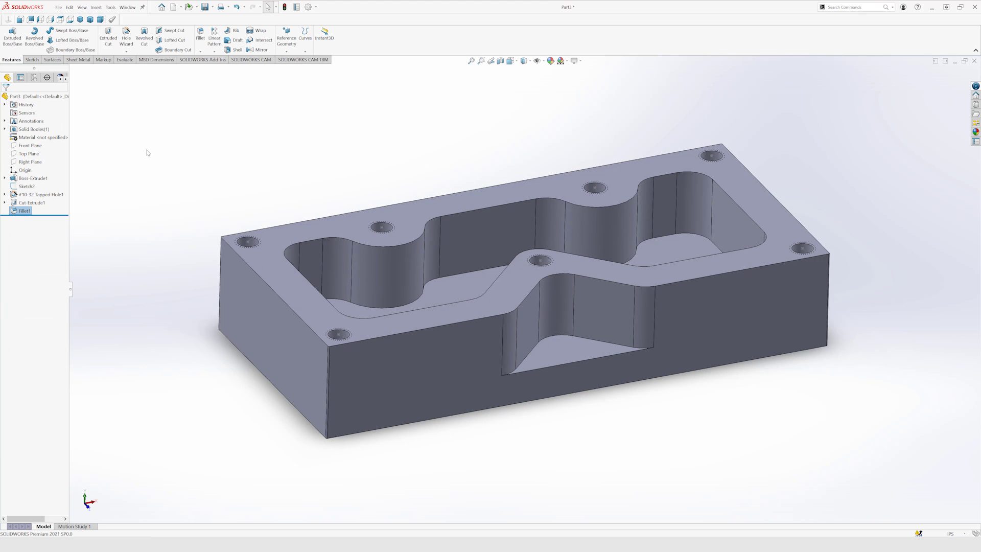
pyautogui.moveTo(148, 152); pyautogui.dragTo(158, 170, button='middle')
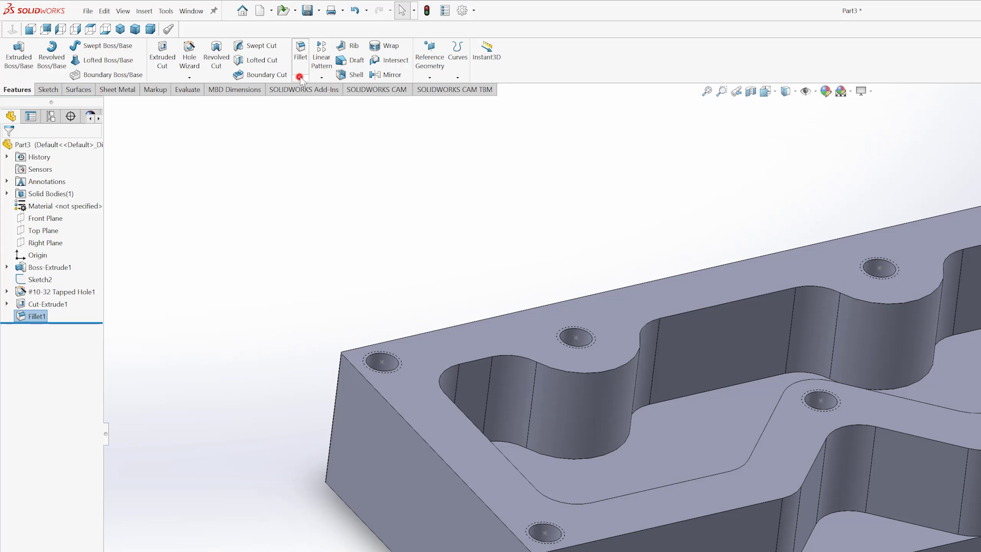
# Add a 0.01in × 45° chamfer on the block's top and bottom outer edges and pocket-bottom edge
pyautogui.click(301, 77)
pyautogui.click(316, 103)
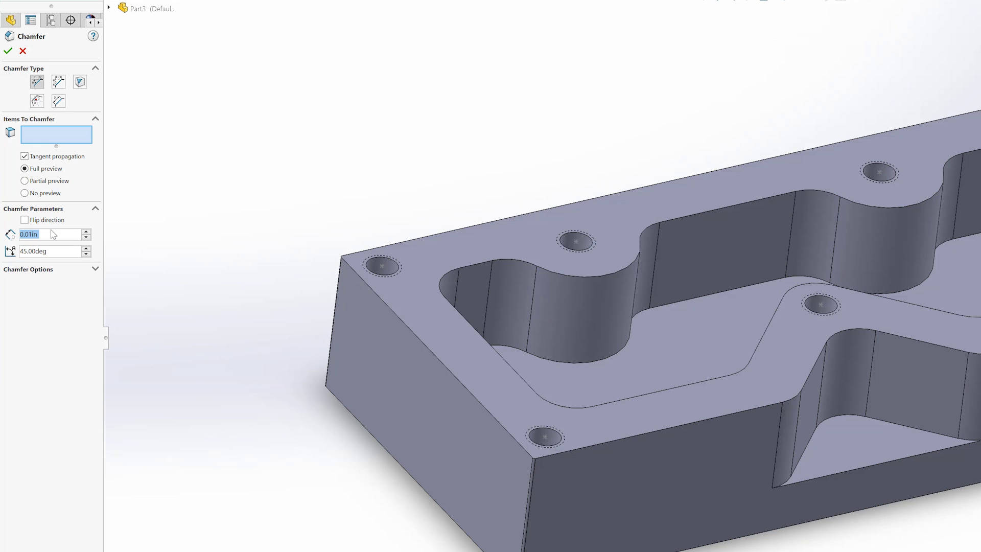
pyautogui.write('.01')
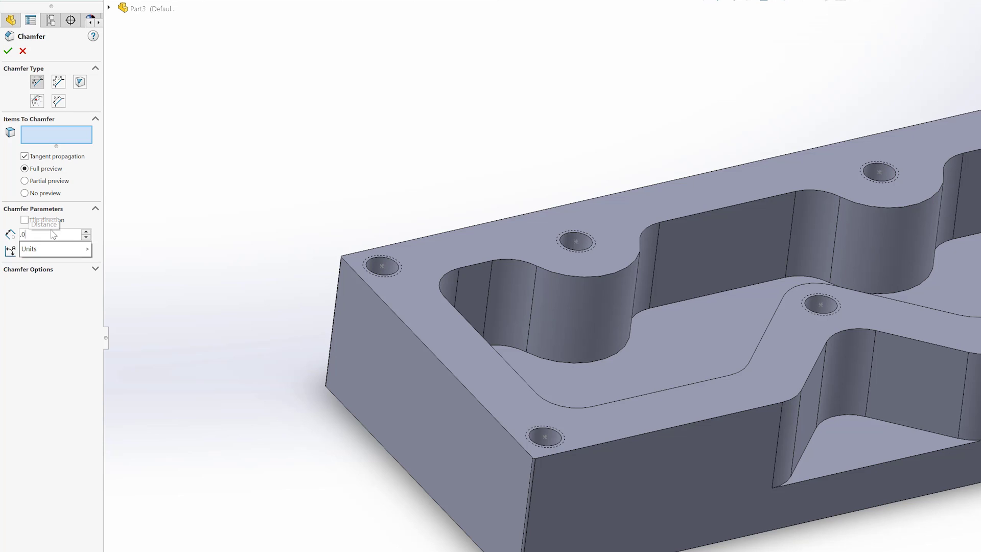
pyautogui.press('Return')
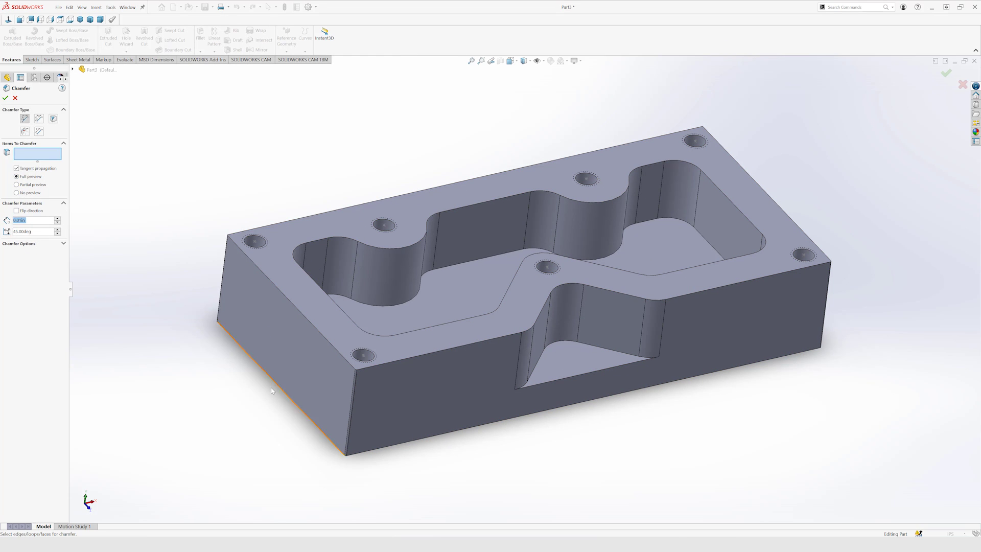
pyautogui.click(271, 282)
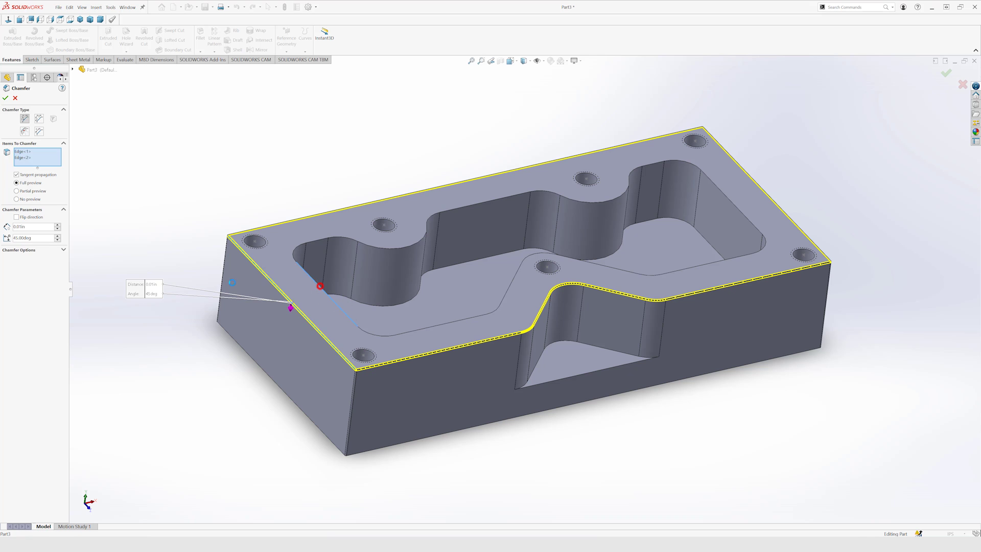
pyautogui.click(577, 378)
pyautogui.click(458, 431)
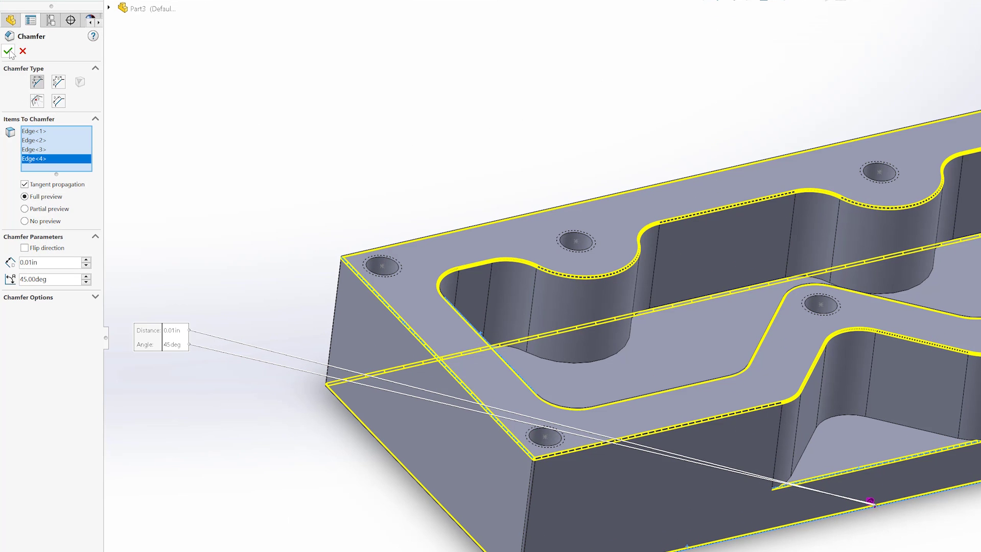
pyautogui.click(8, 51)
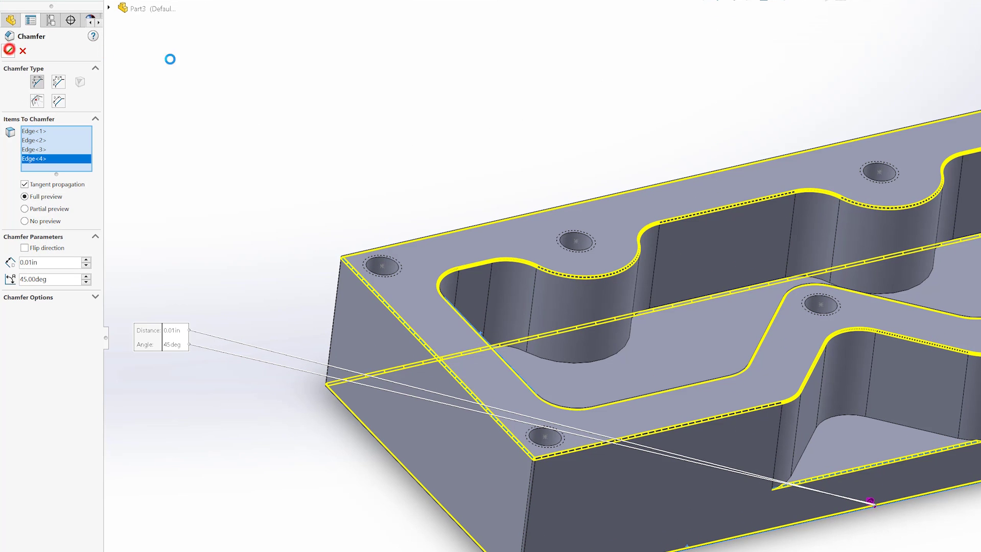